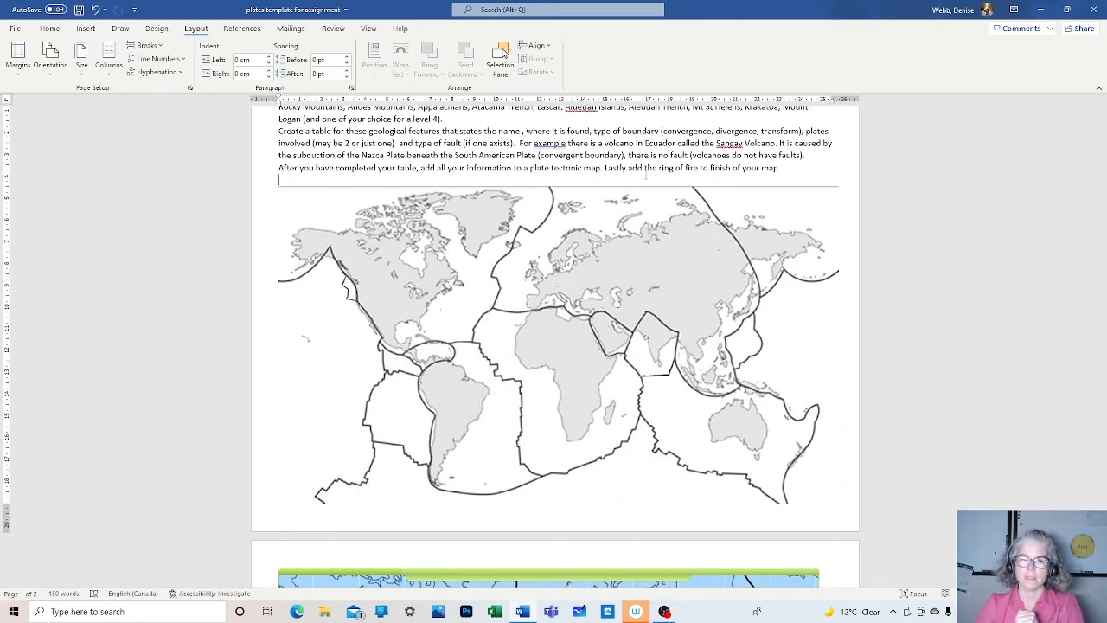
Shrink the blank tectonic plate map proportionally to about 16 cm wide.
scroll(587, 401, up, 1)
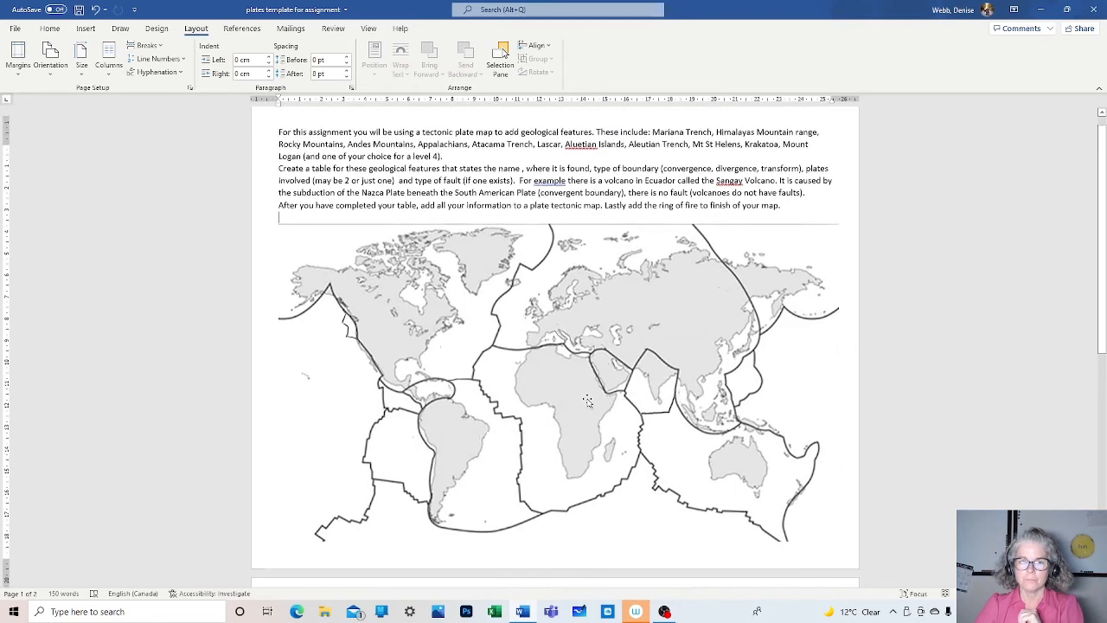
scroll(588, 401, up, 1)
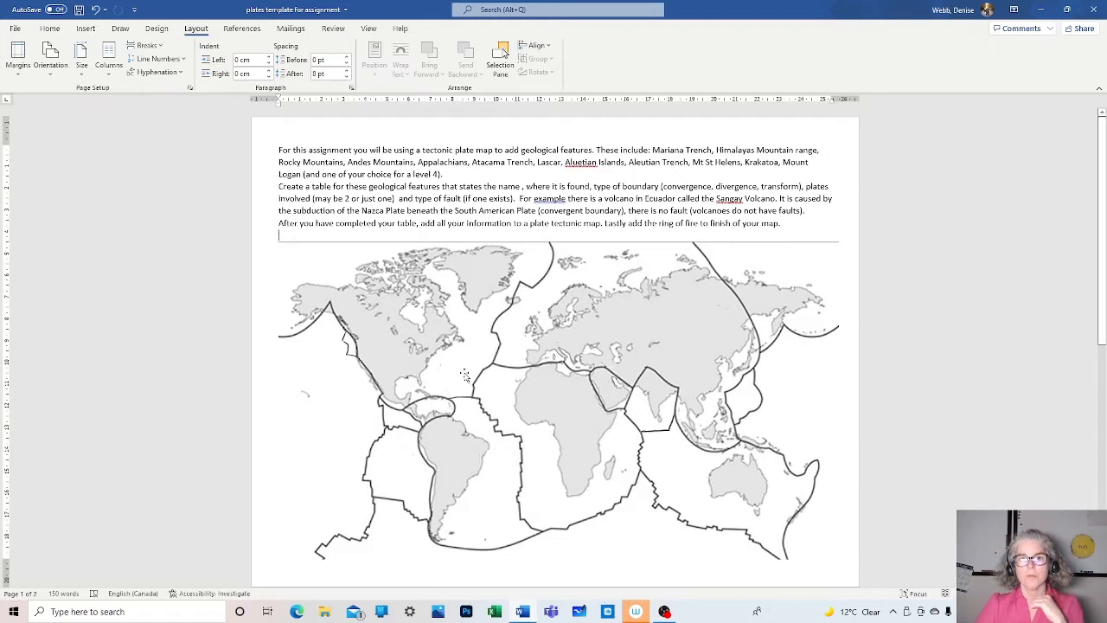
click(578, 384)
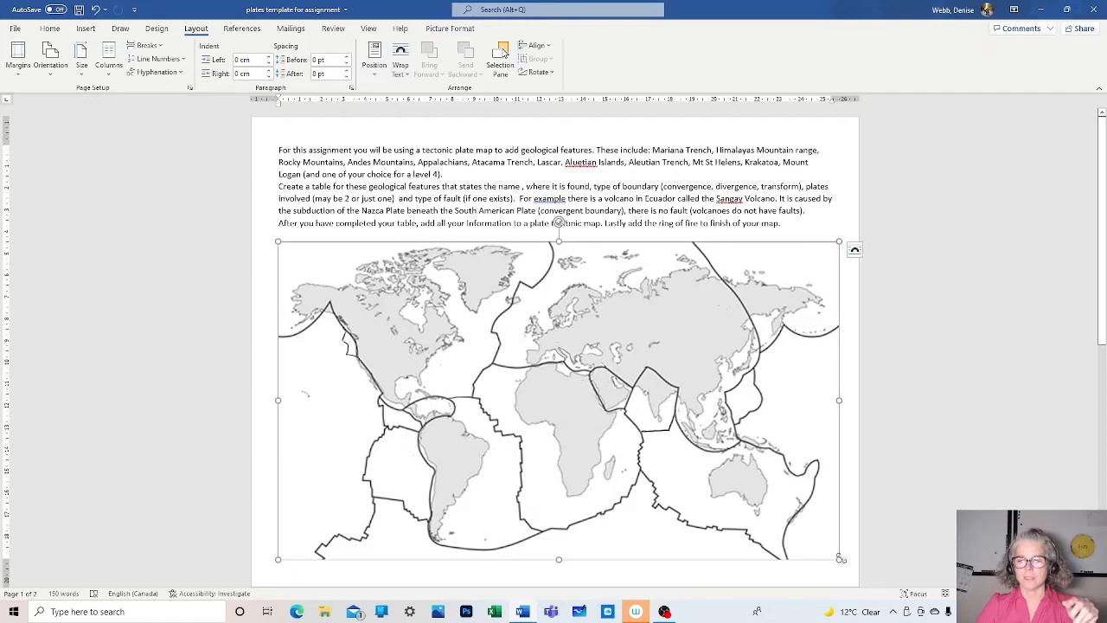
drag(840, 559, 566, 437)
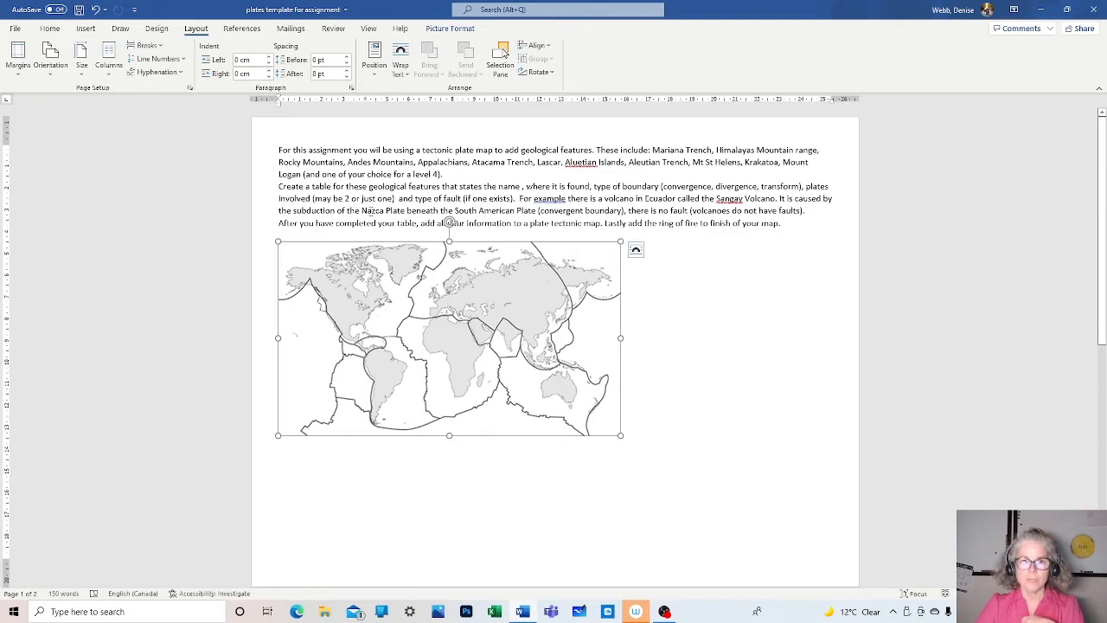
drag(278, 149, 777, 234)
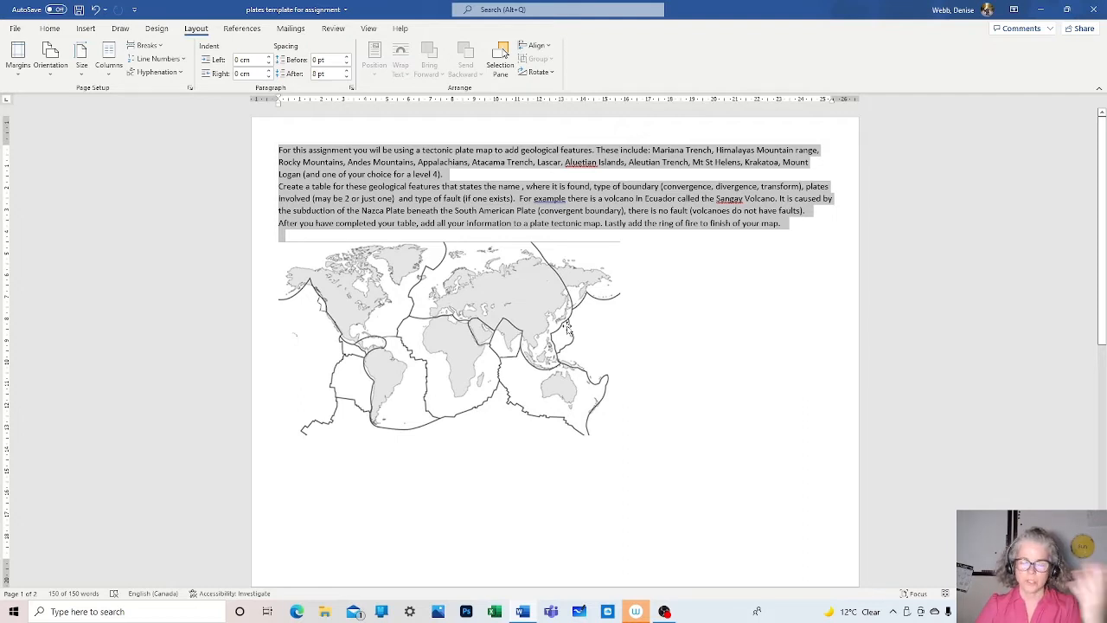
click(538, 334)
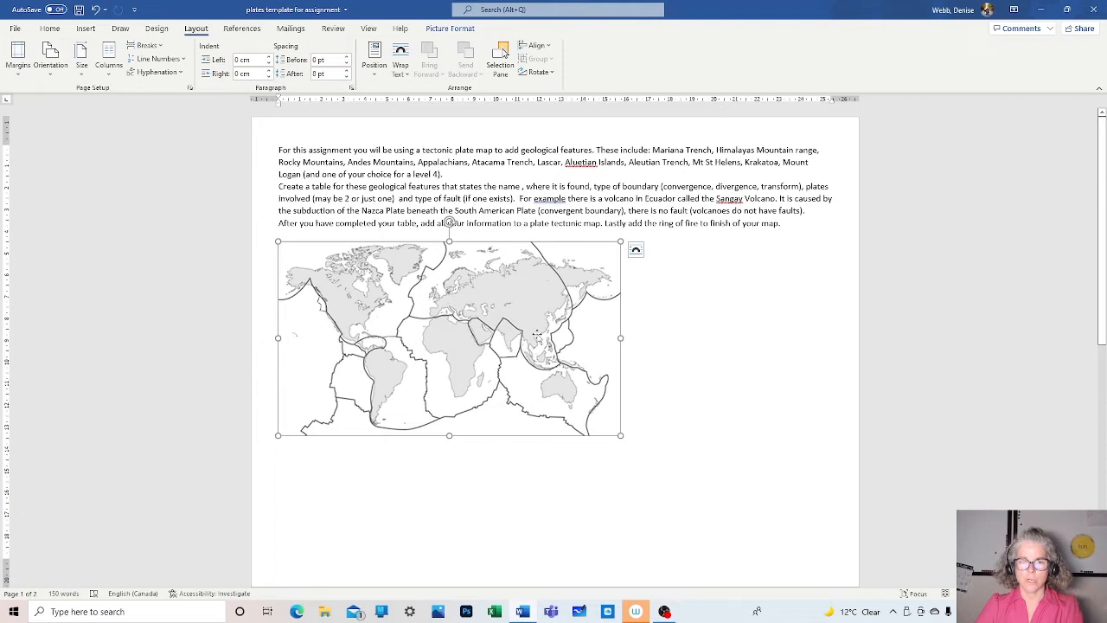
click(87, 31)
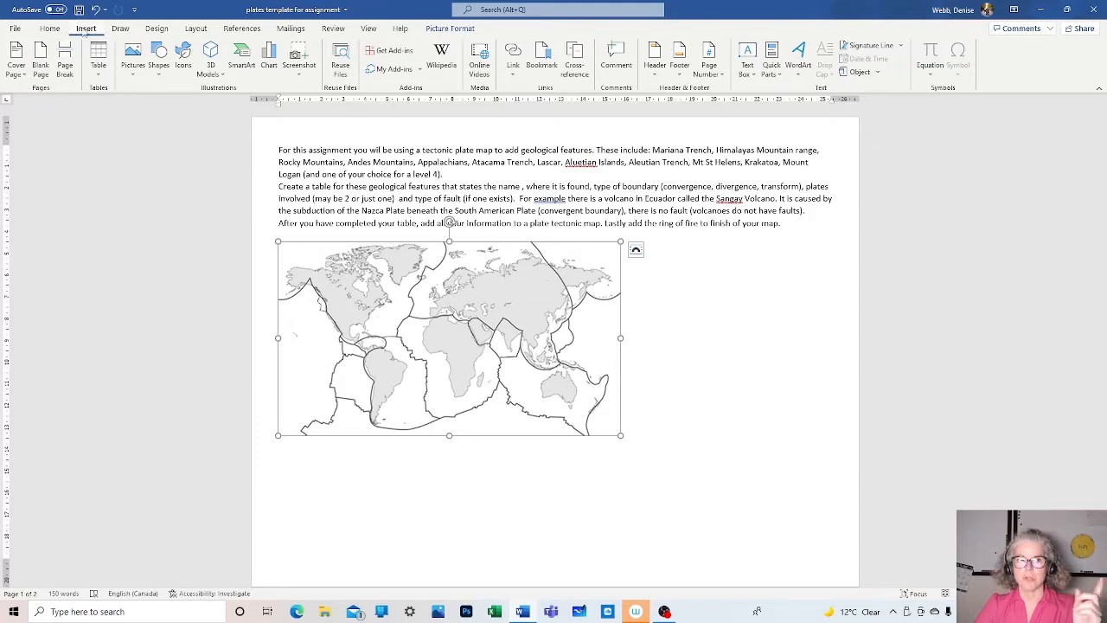
click(130, 75)
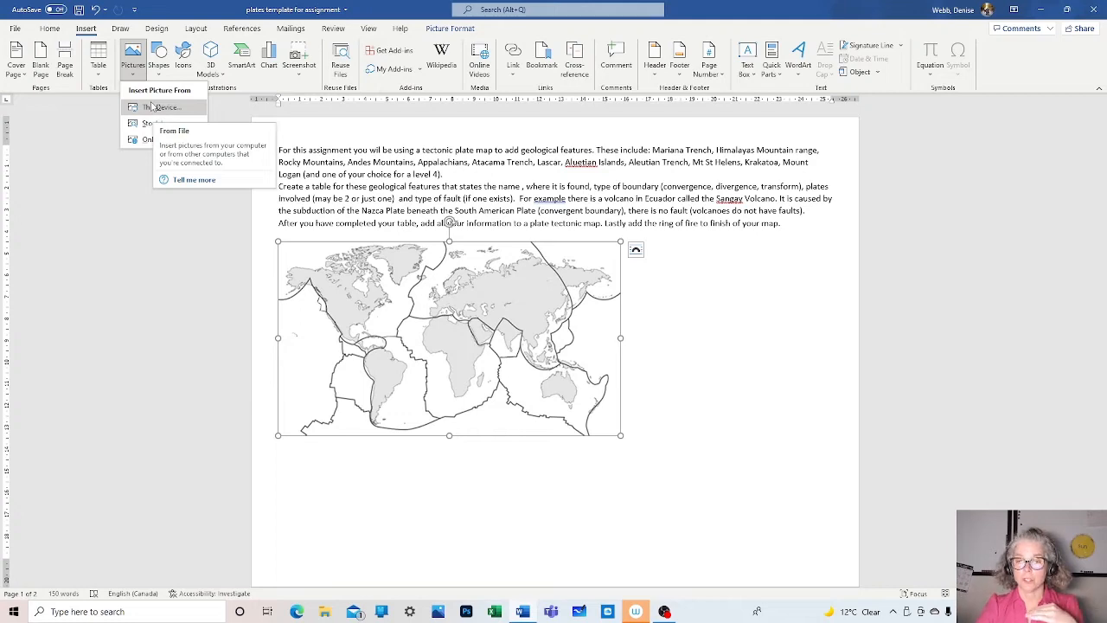
Compare the blank plate map on the first page with the labelled plate map on the second page.
scroll(670, 391, down, 3)
scroll(669, 391, down, 7)
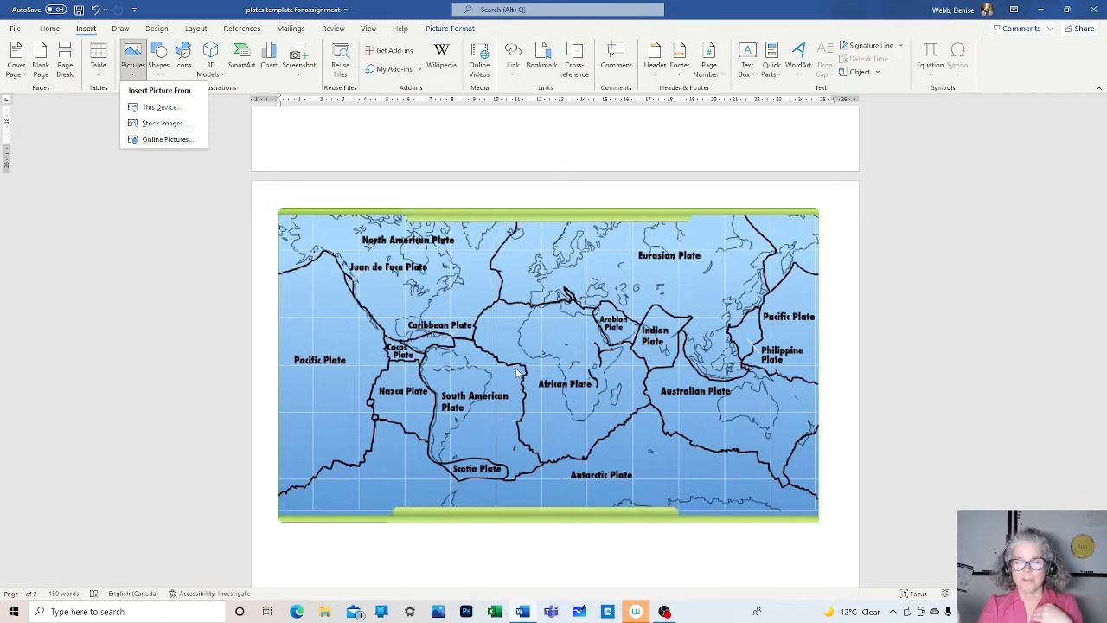
scroll(517, 372, up, 5)
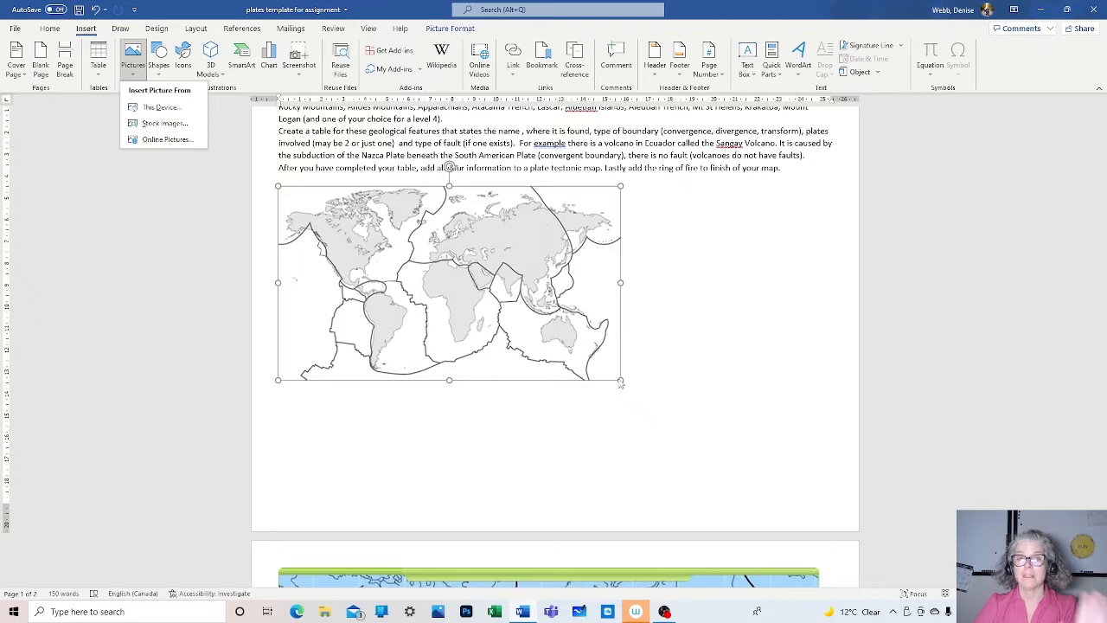
scroll(645, 404, down, 3)
scroll(644, 404, down, 4)
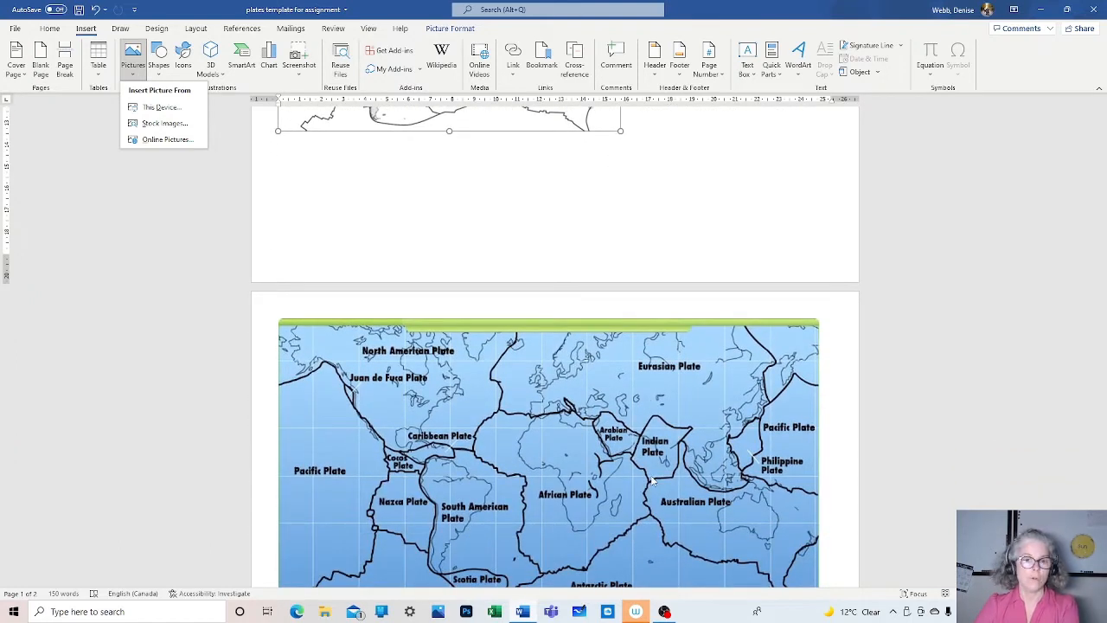
scroll(653, 480, down, 2)
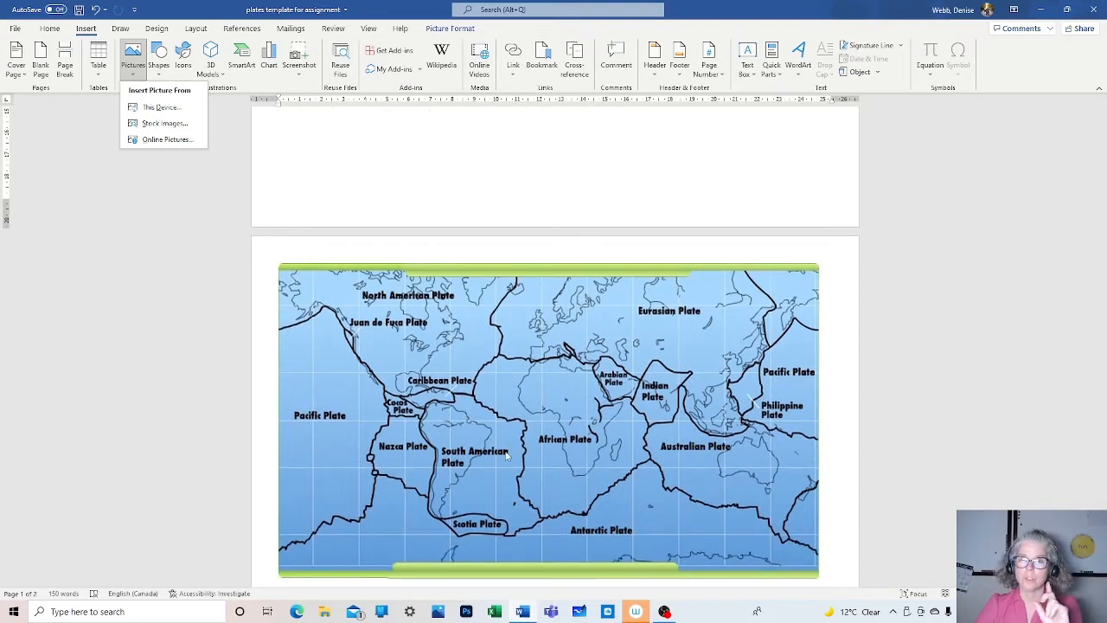
scroll(511, 450, up, 3)
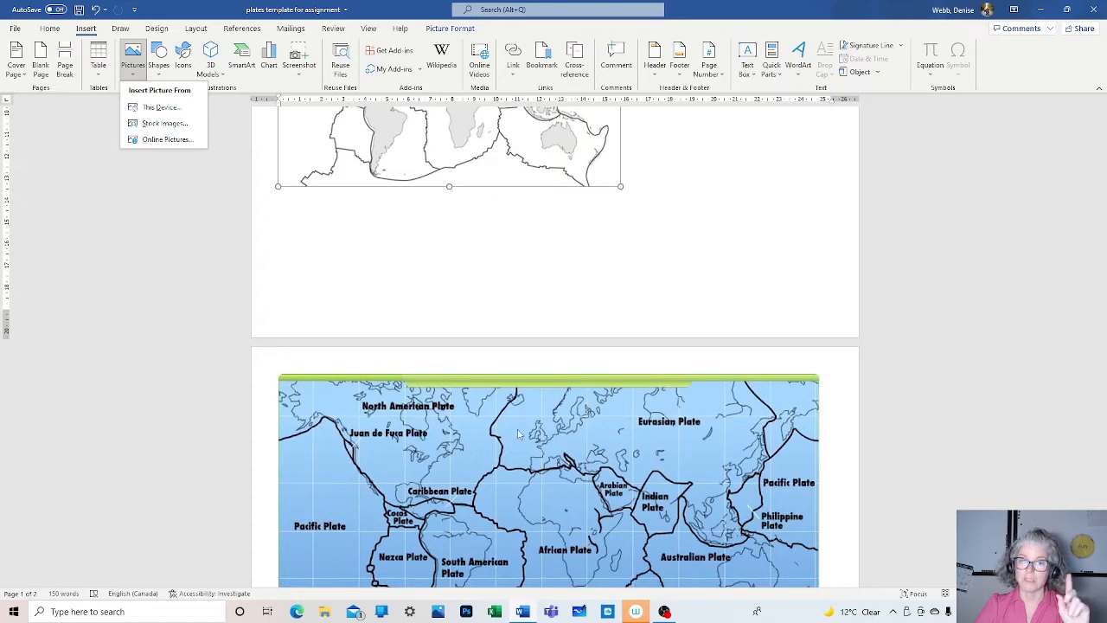
scroll(520, 406, up, 5)
scroll(519, 389, up, 2)
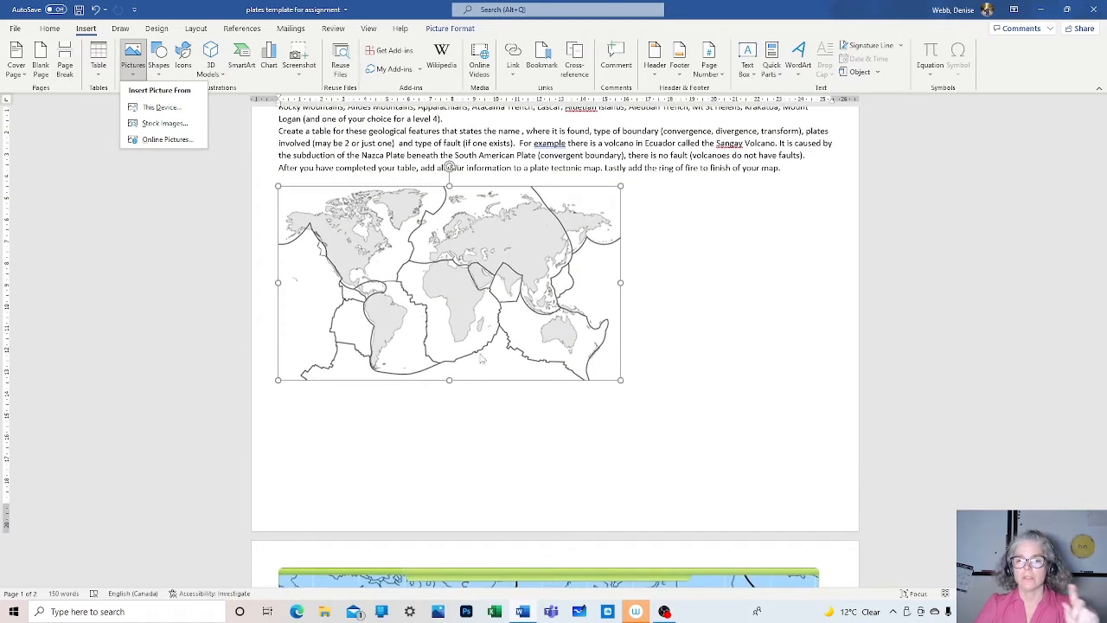
scroll(482, 359, down, 6)
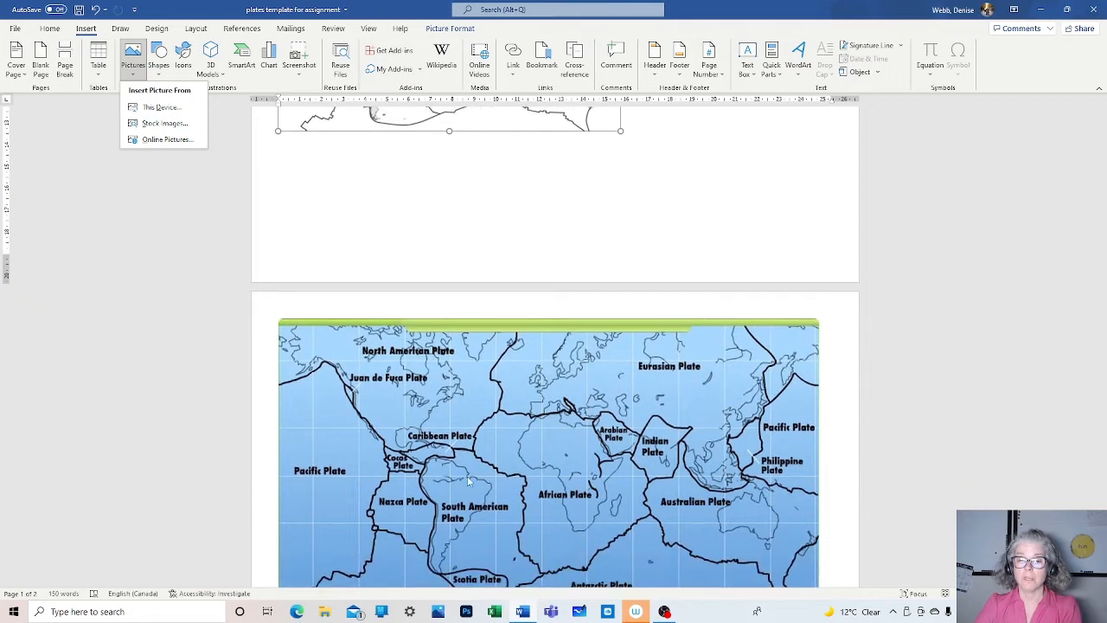
scroll(470, 465, up, 6)
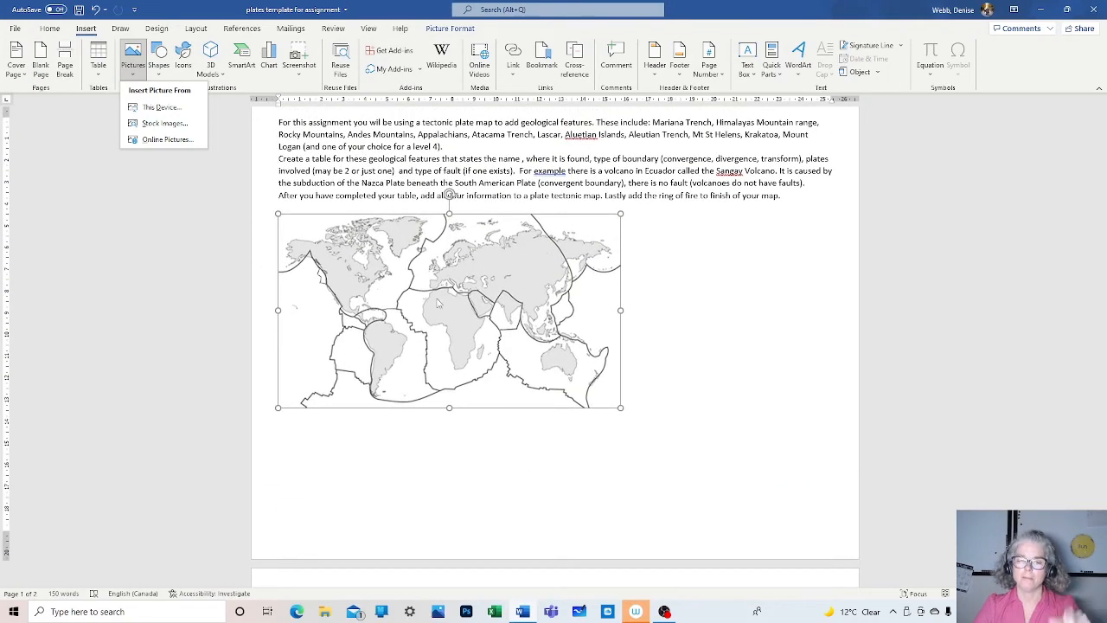
Enlarge the blank tectonic plate map proportionally to about 25 cm wide so that it nearly fills the page width.
click(623, 411)
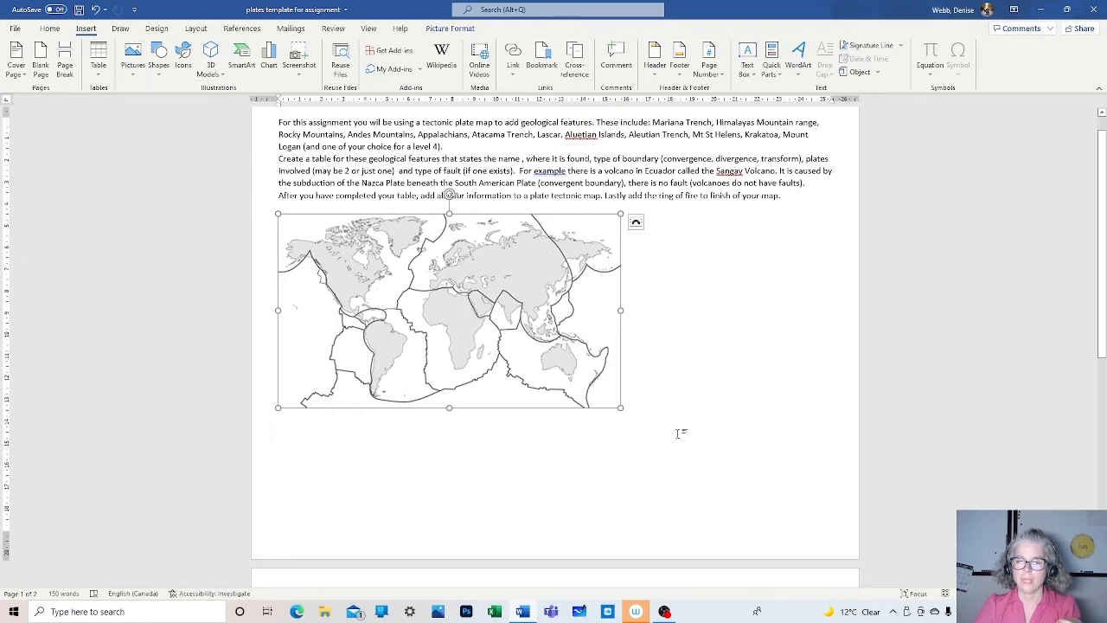
drag(620, 409, 815, 517)
scroll(747, 512, down, 5)
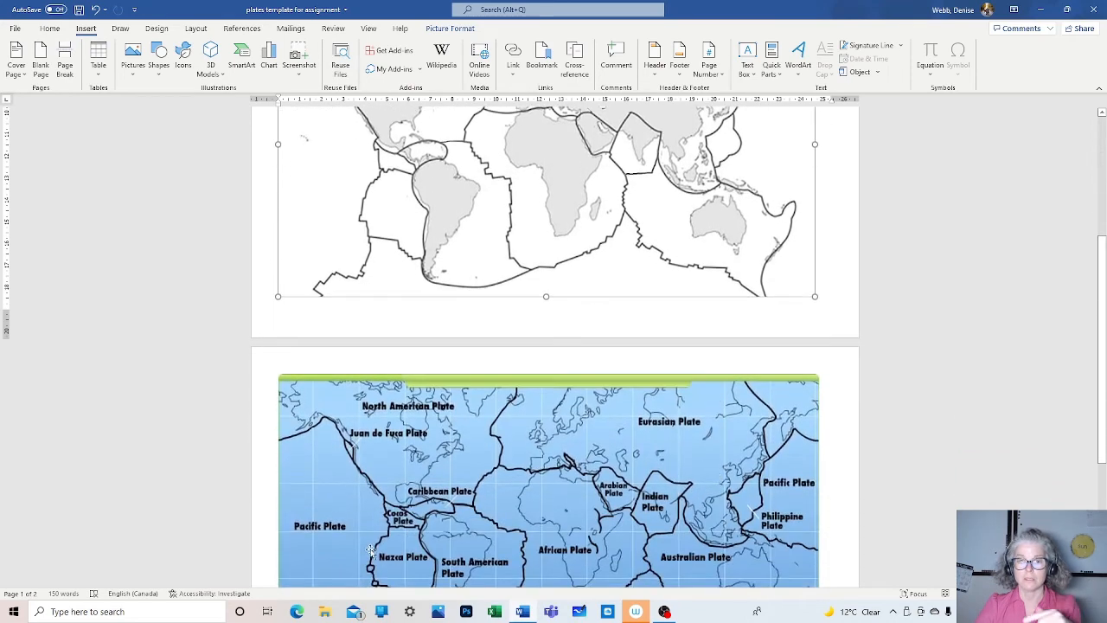
scroll(542, 512, down, 2)
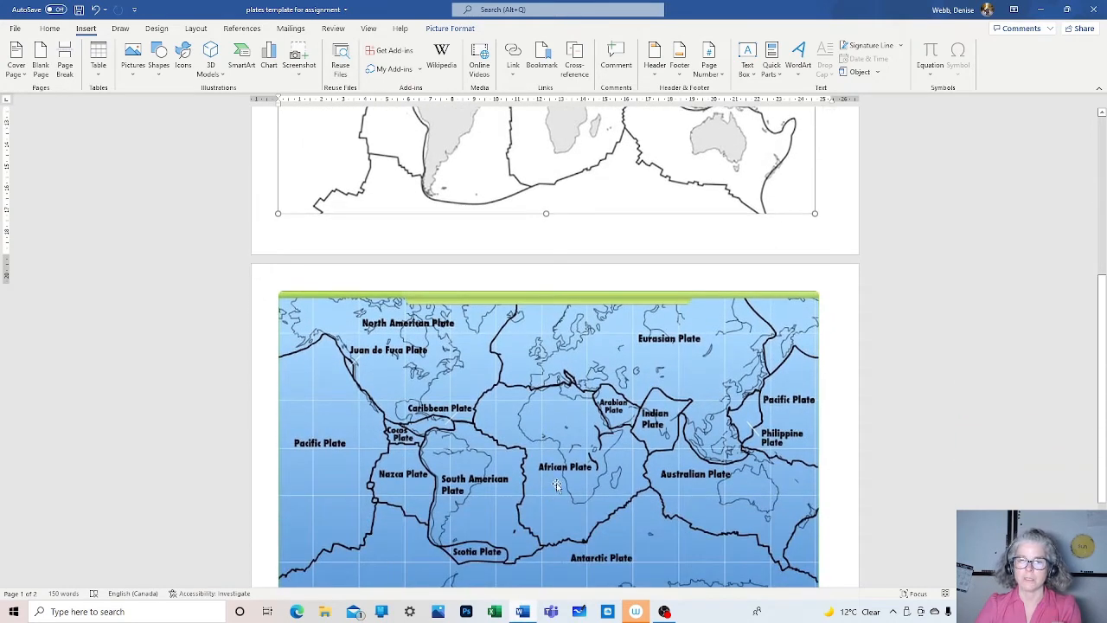
scroll(554, 498, up, 5)
scroll(567, 481, up, 1)
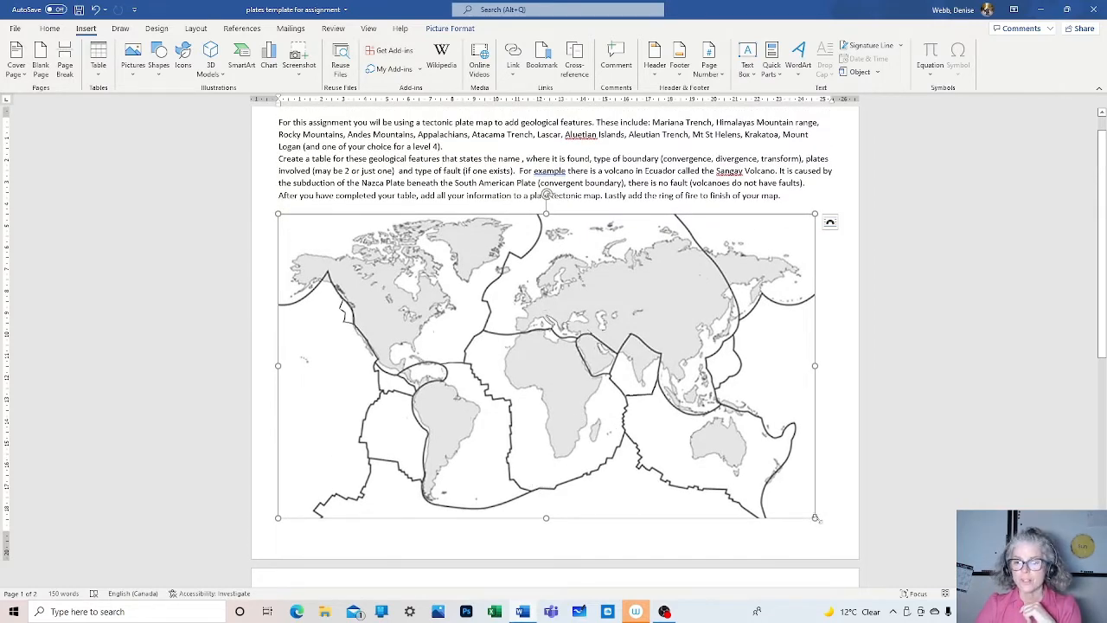
mouse_move(814, 518)
mouse_down()
mouse_move(661, 432)
mouse_move(833, 534)
mouse_move(822, 522)
mouse_up()
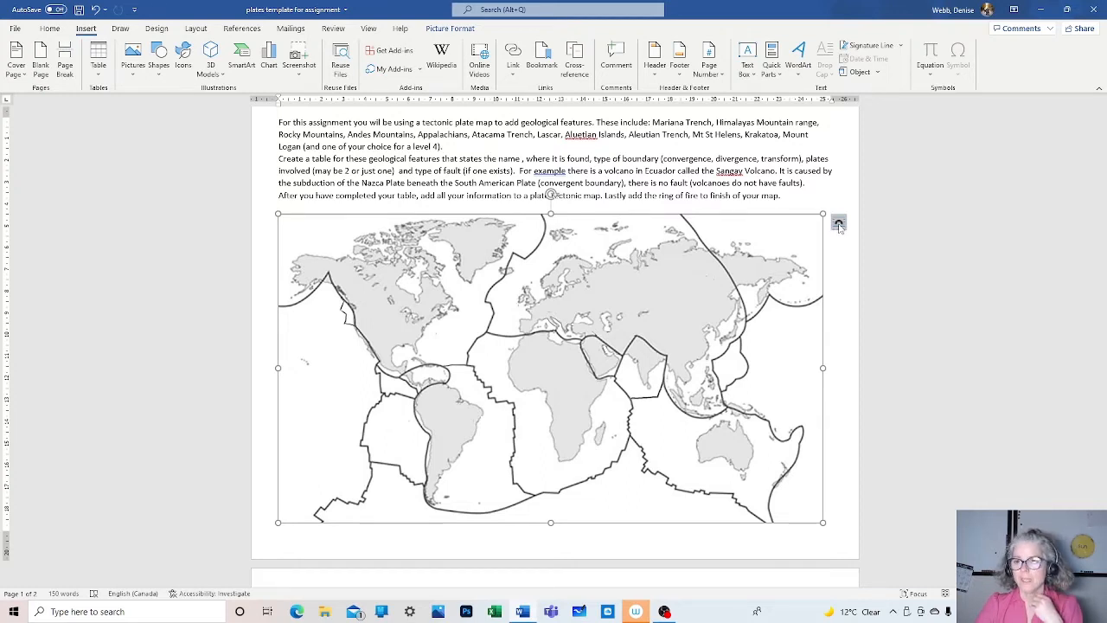
Set the blank plate map's text wrapping to Behind Text.
click(839, 224)
click(838, 224)
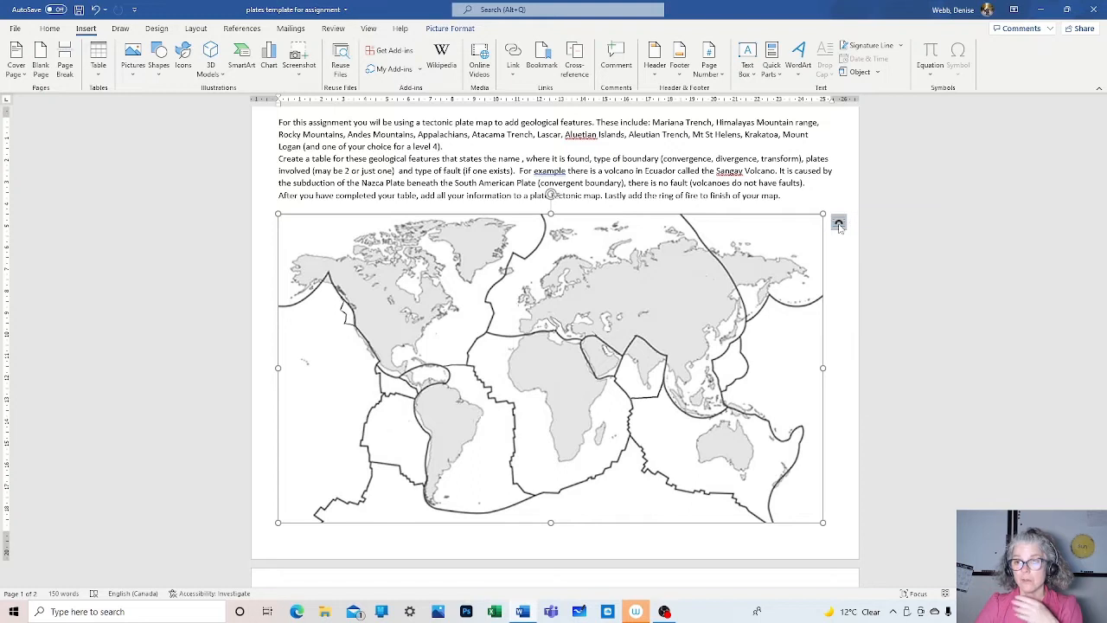
click(838, 225)
click(839, 224)
click(838, 224)
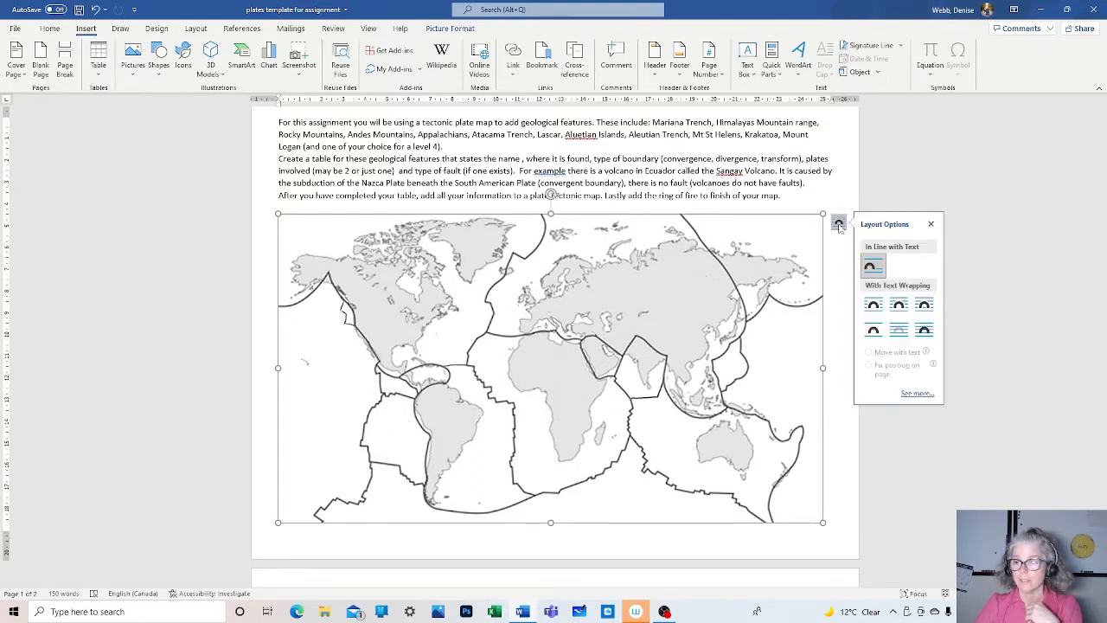
click(900, 334)
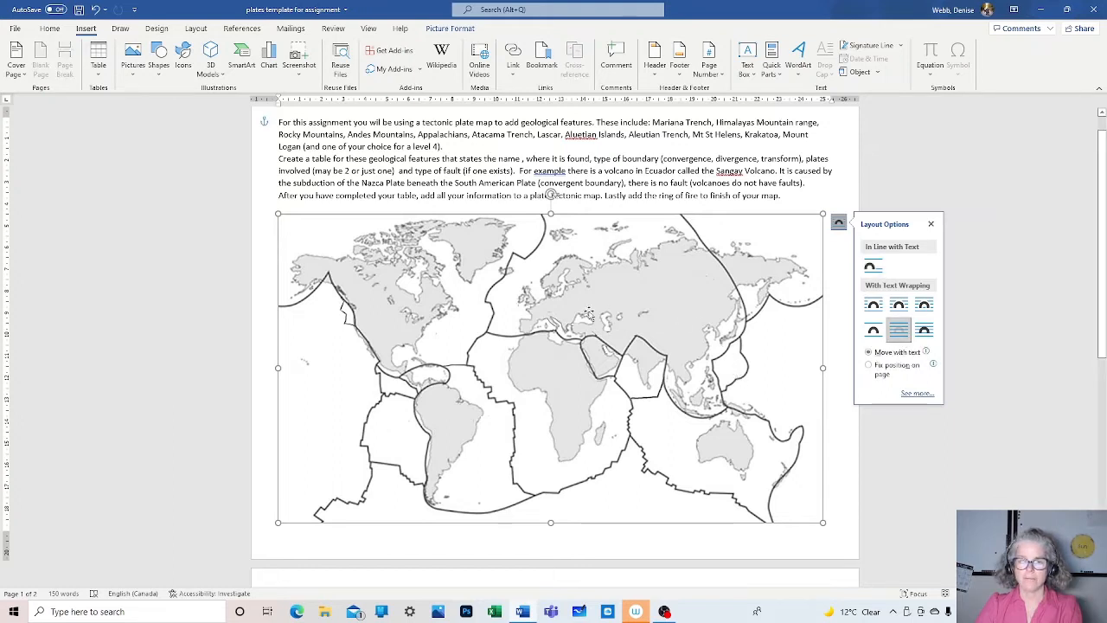
Insert a Simple Text Box, try it over the map, and position it among the assignment instructions above the map.
click(569, 205)
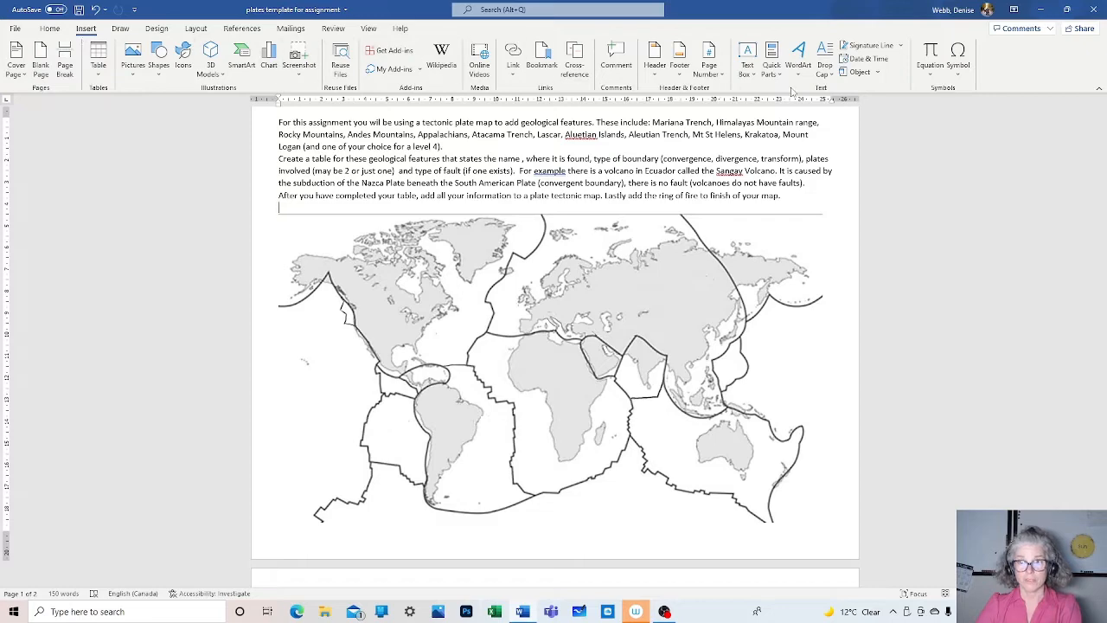
click(744, 75)
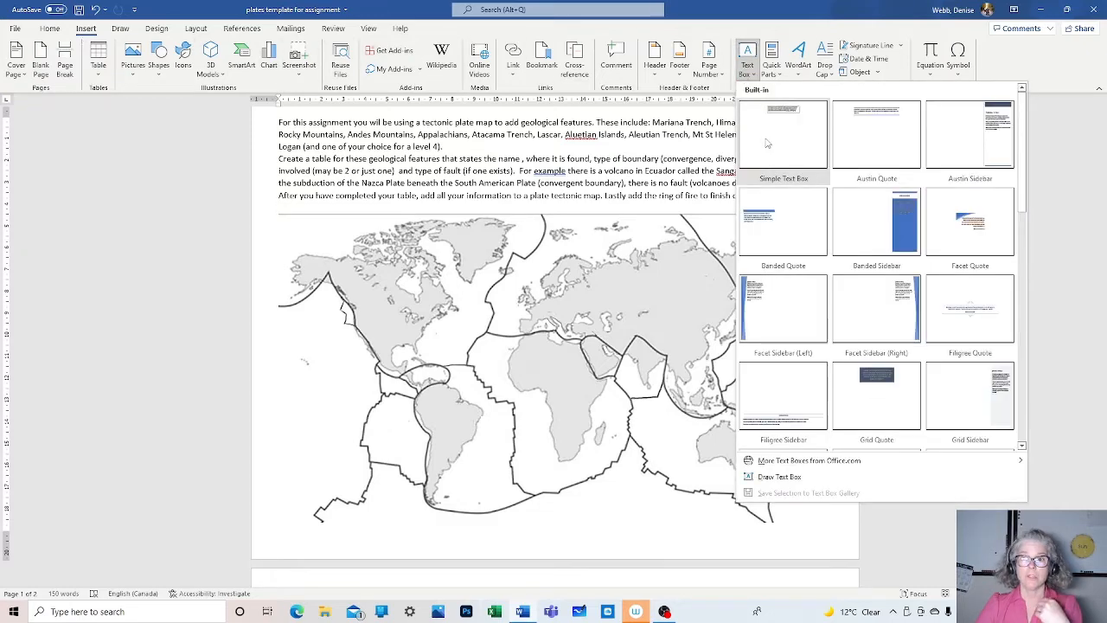
click(784, 141)
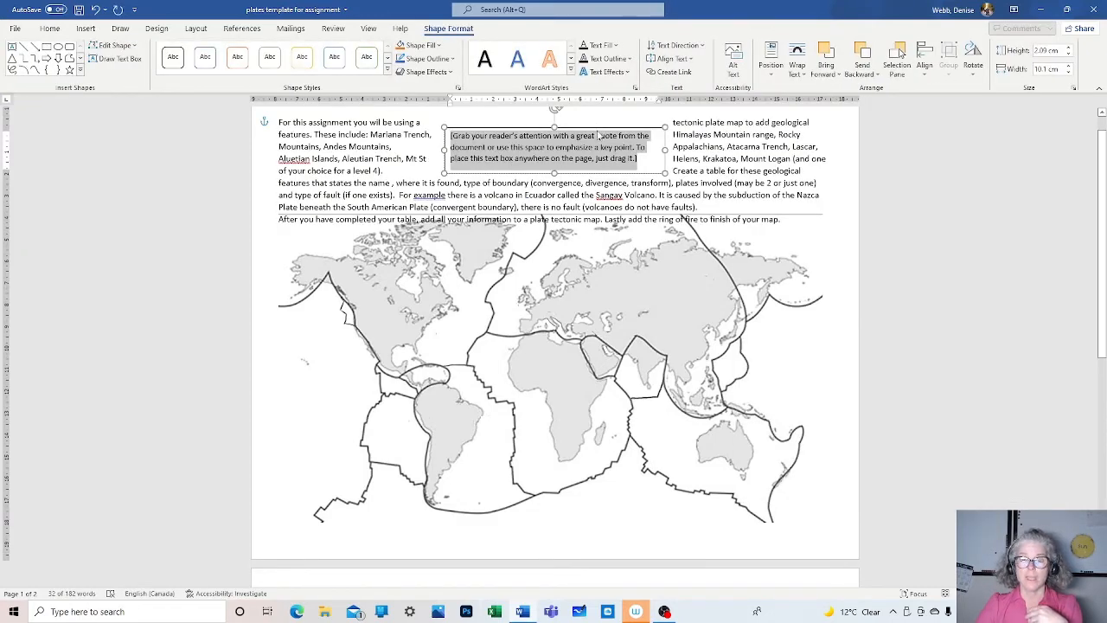
drag(597, 128, 595, 340)
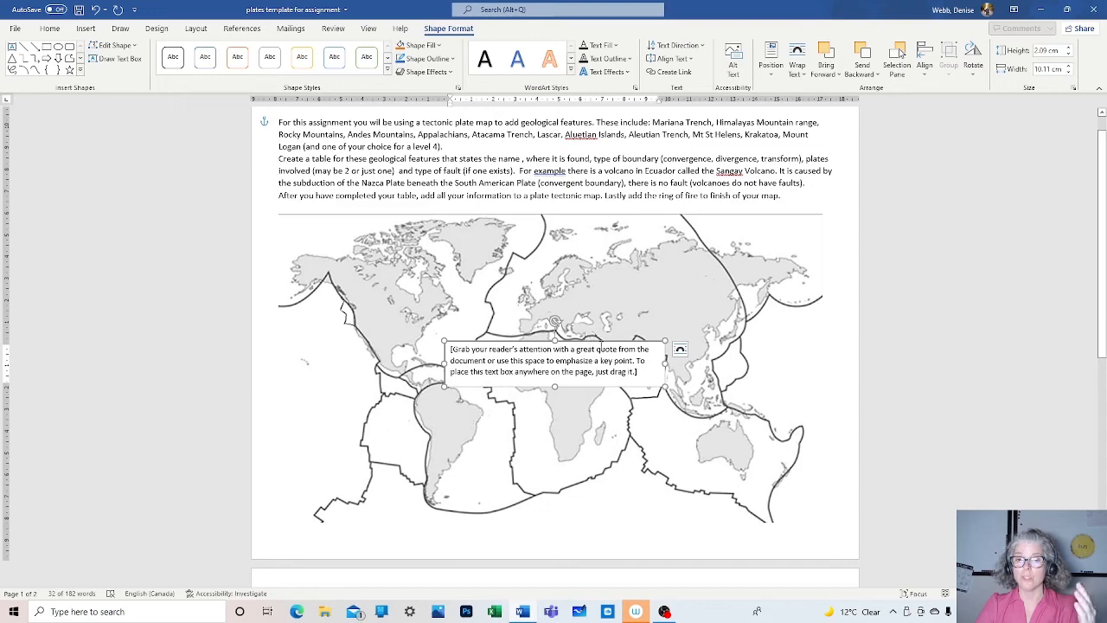
drag(596, 340, 582, 118)
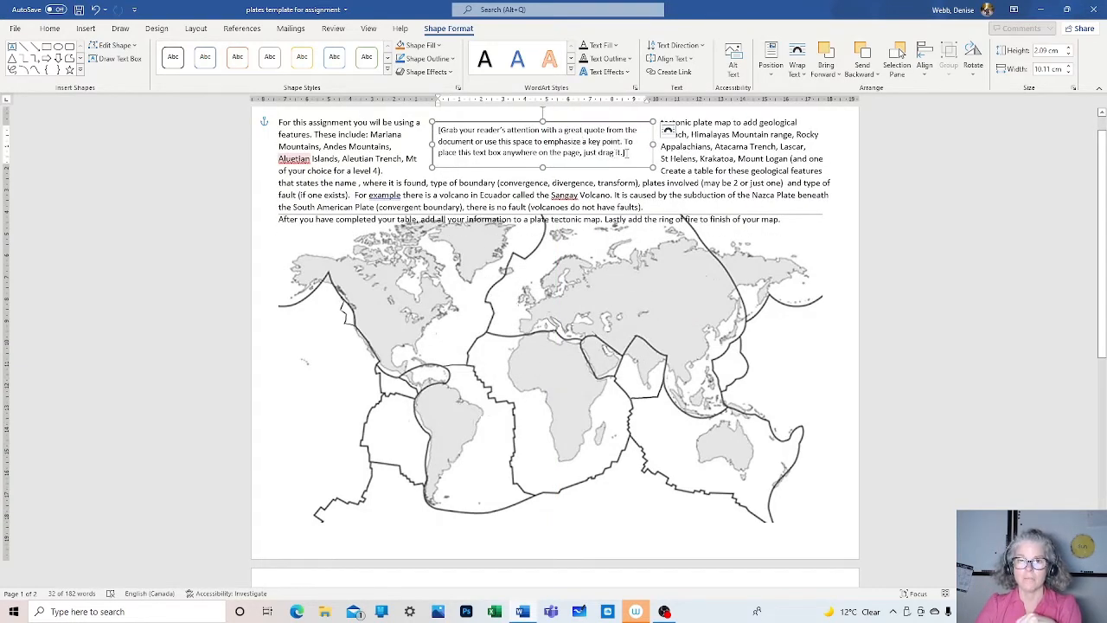
Find the Sangay Volcano example in the assignment instructions and highlight the volcano's name.
click(629, 153)
key(ctrl+a)
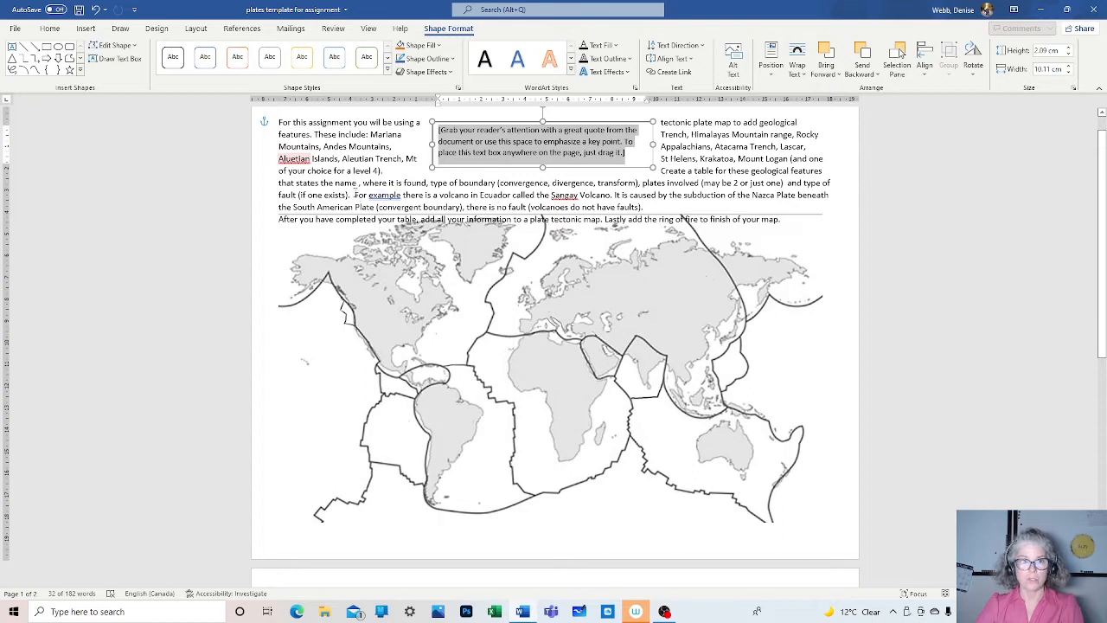
drag(355, 194, 651, 206)
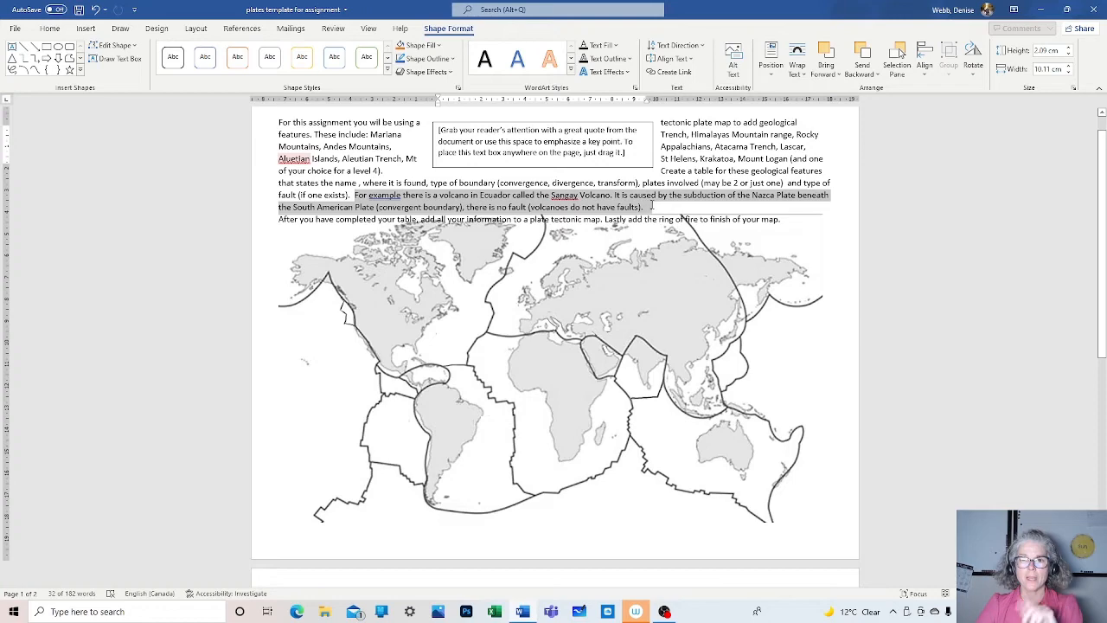
click(460, 196)
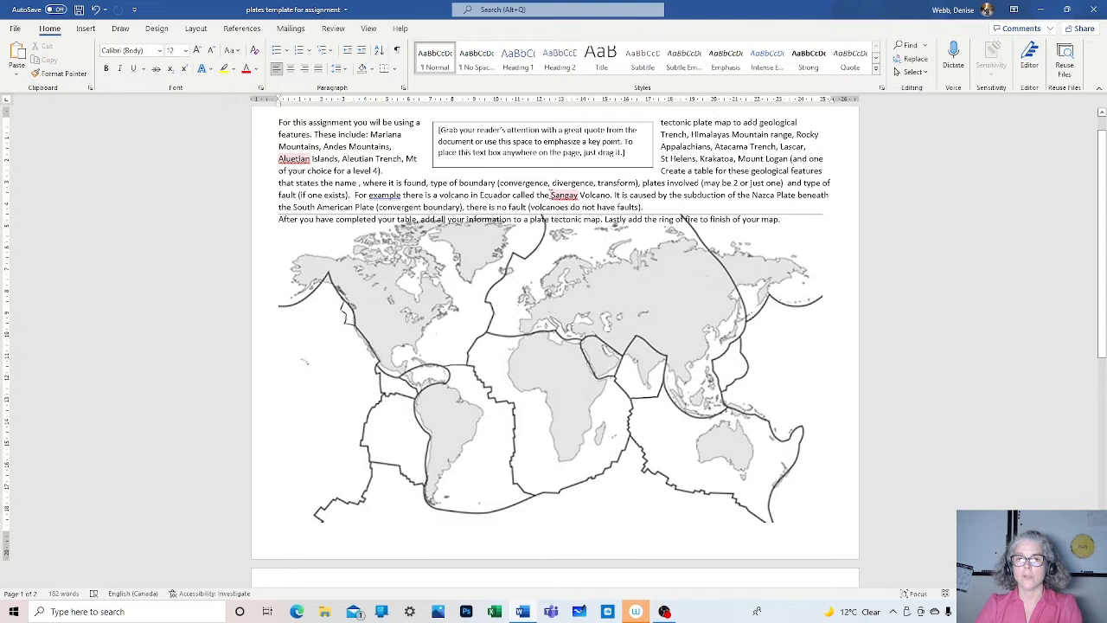
drag(536, 196, 615, 196)
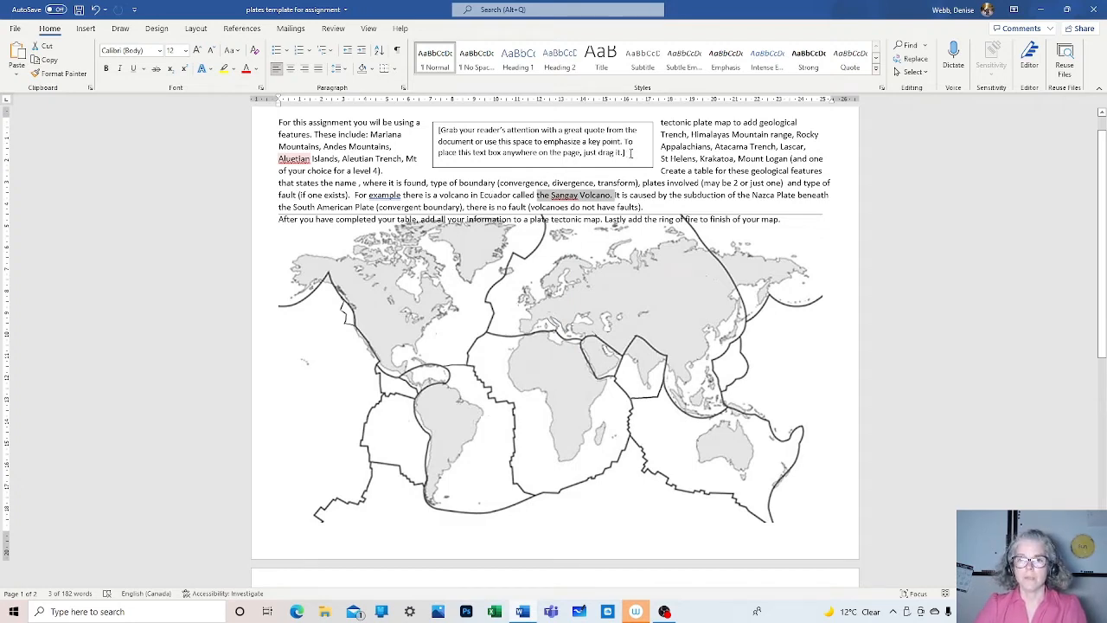
Replace the text box's placeholder text with "Sangay Volcano" and shrink the box to fit the label.
click(595, 152)
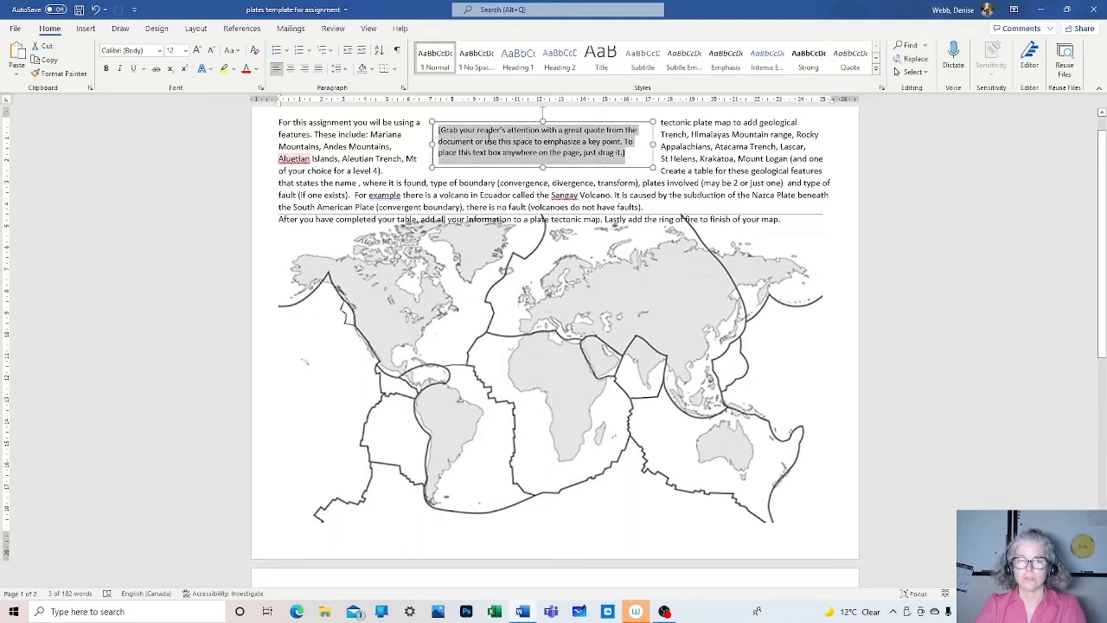
click(628, 153)
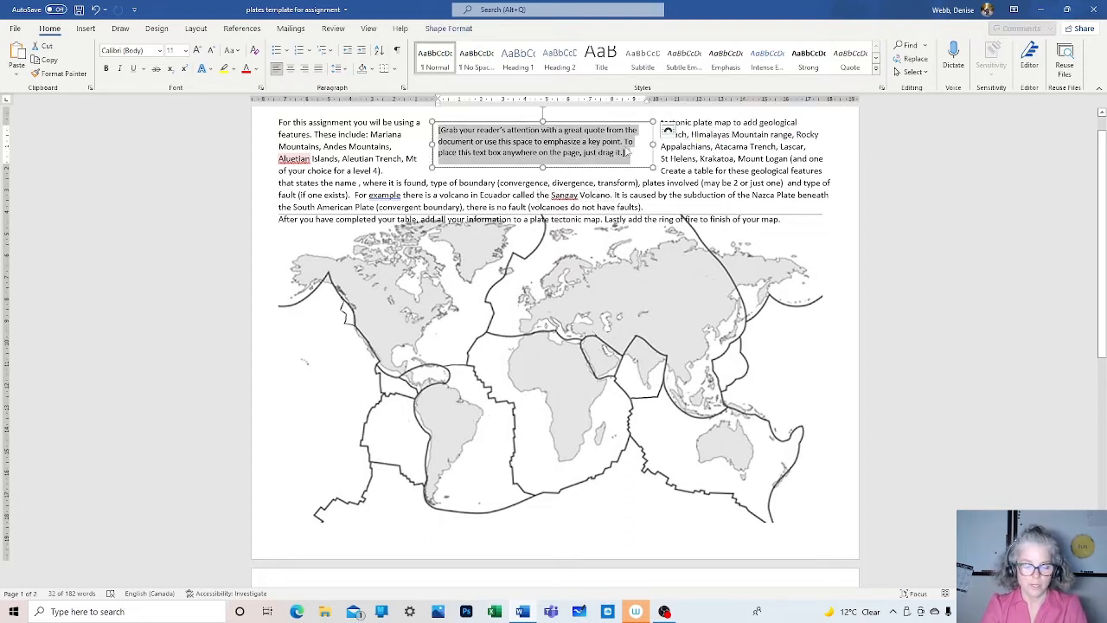
text(Sangay)
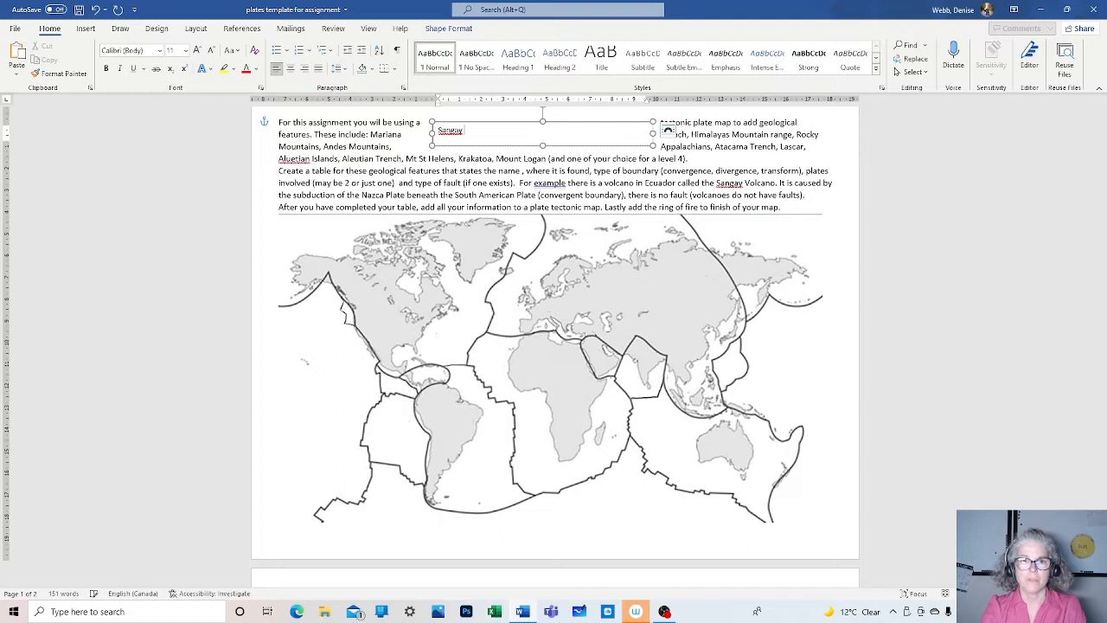
text( Volcano)
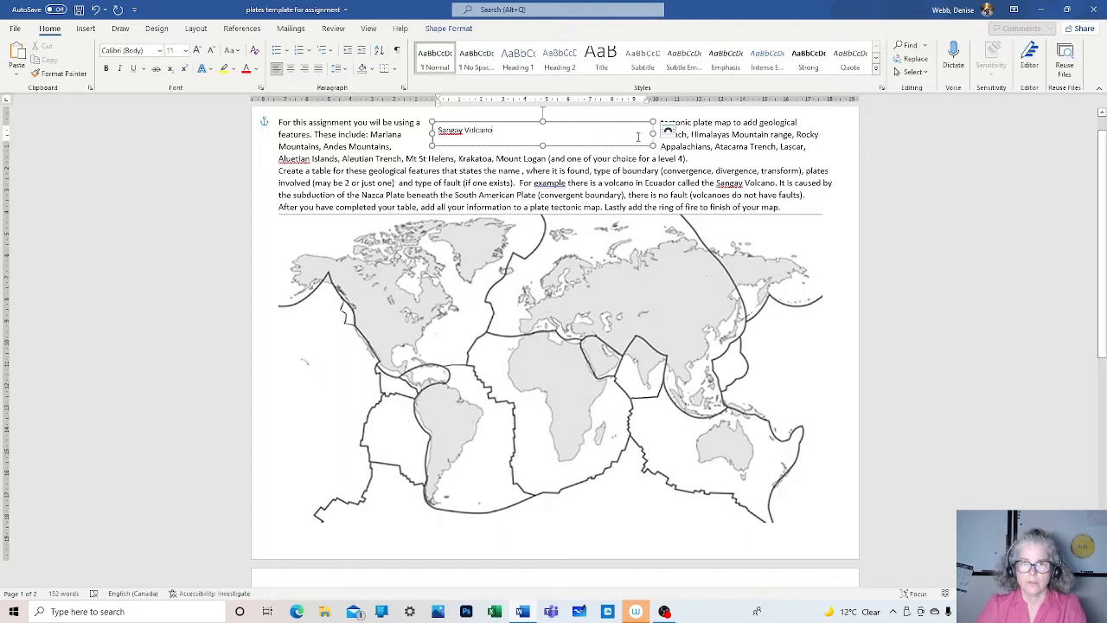
drag(650, 142, 503, 140)
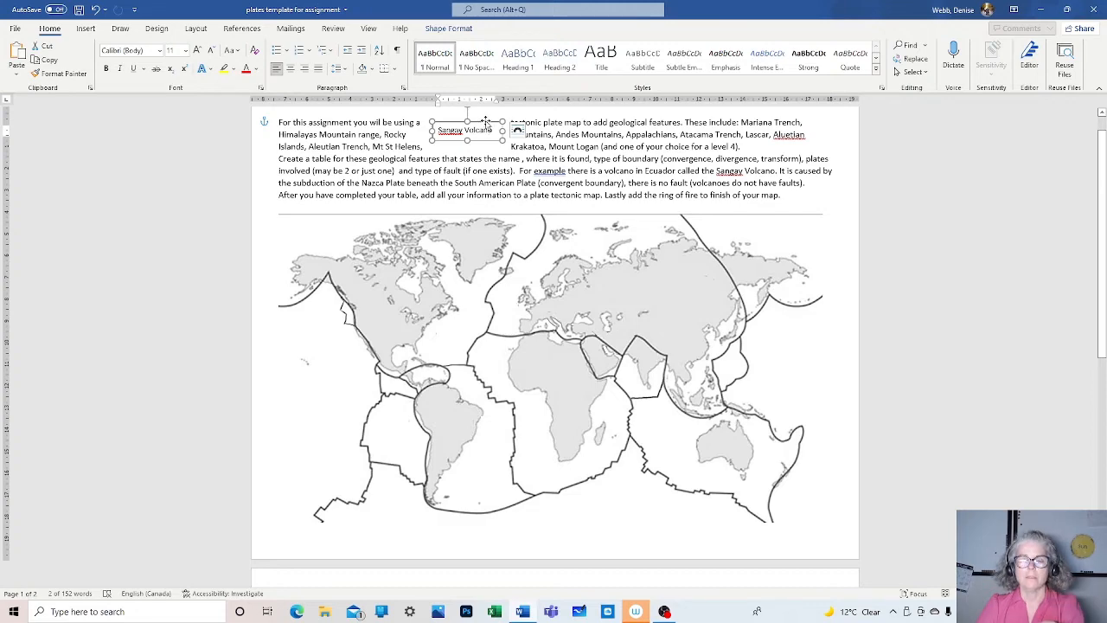
Move the label onto northern South America, extend it to "Sangay Volcano, Ecuador" and resize the box to fit two lines.
drag(486, 124, 481, 398)
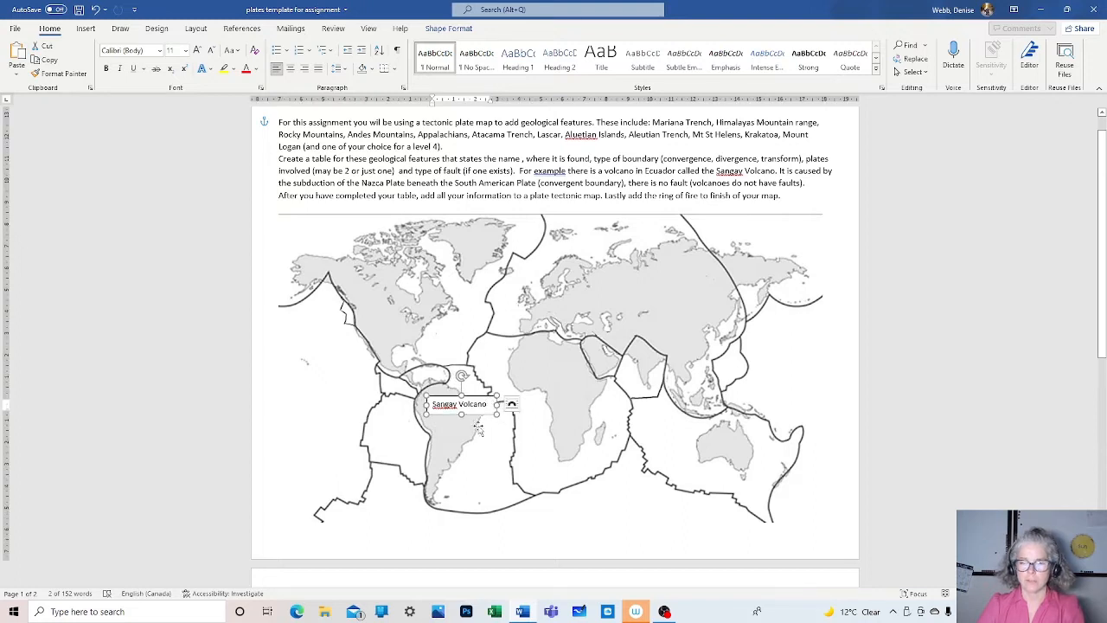
click(487, 405)
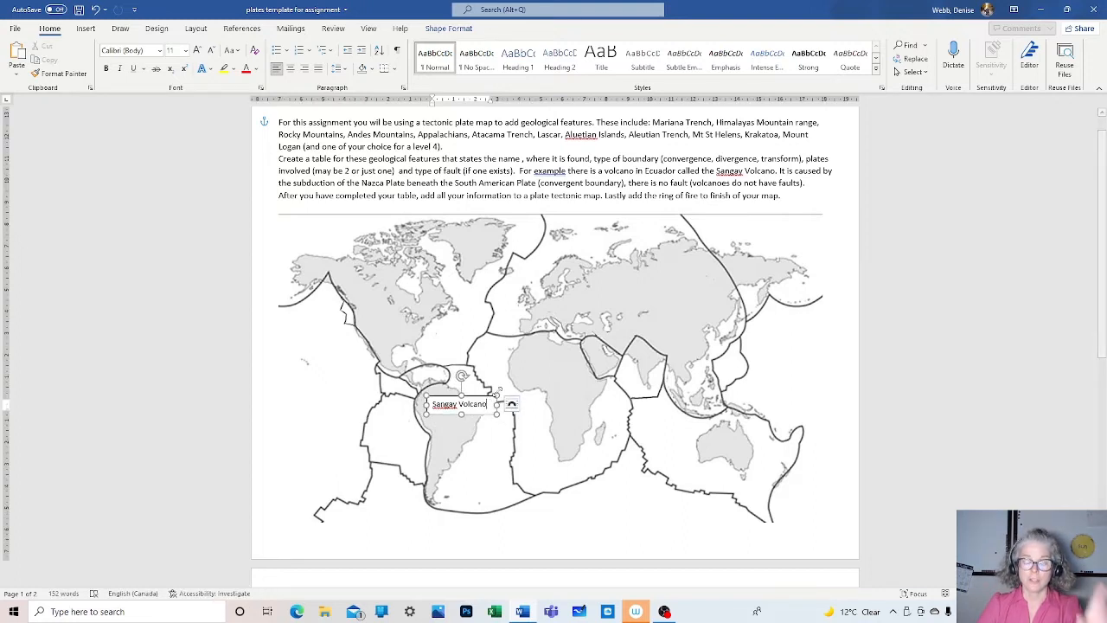
text(,)
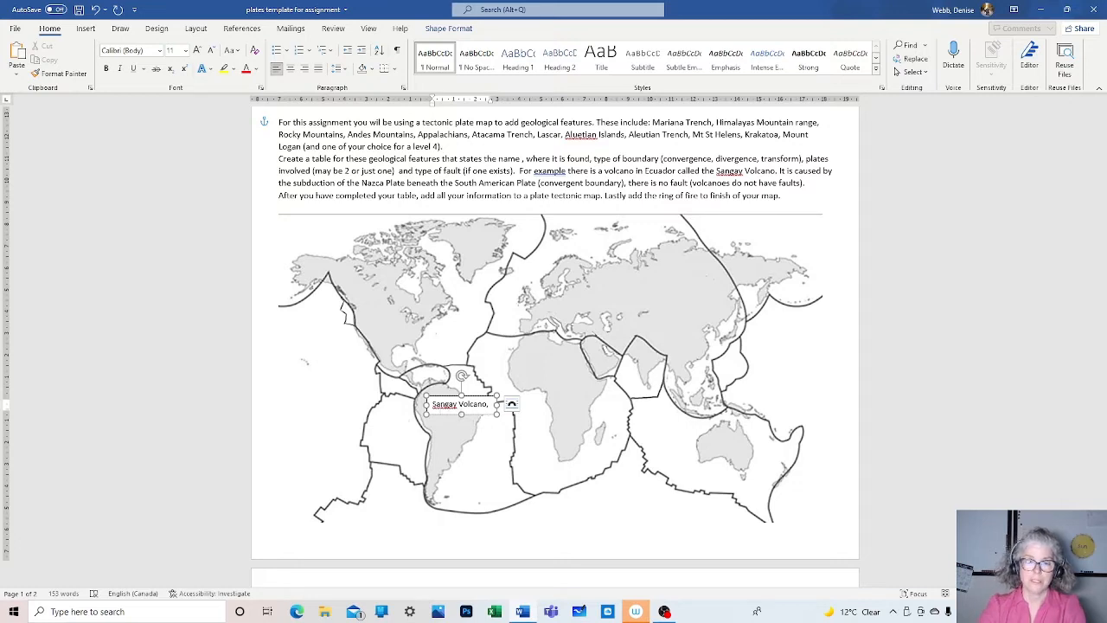
drag(499, 417, 495, 422)
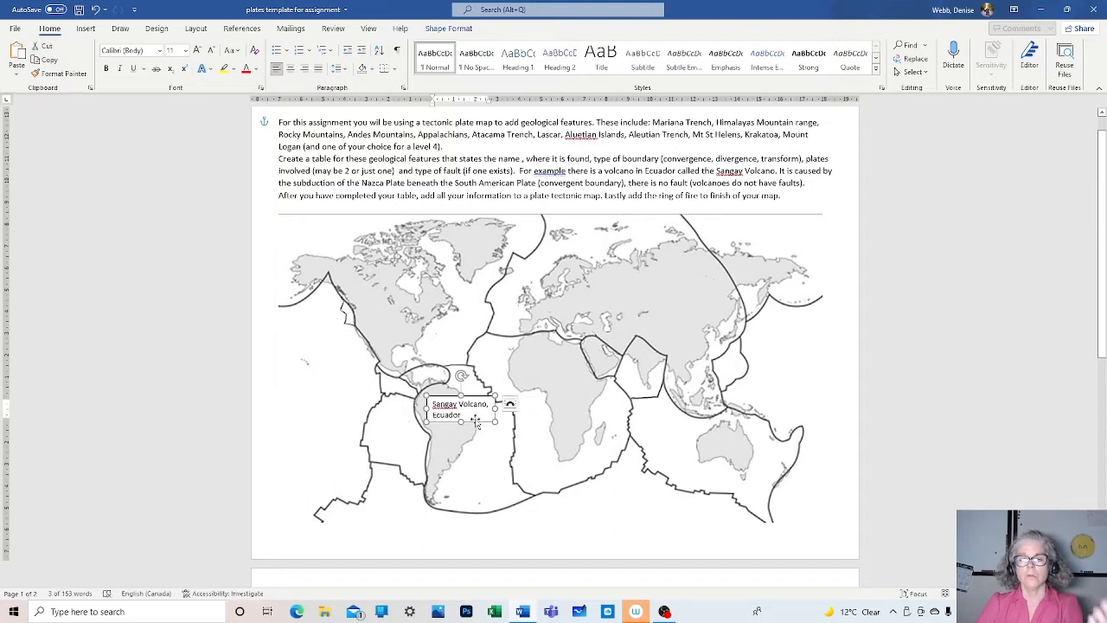
click(492, 450)
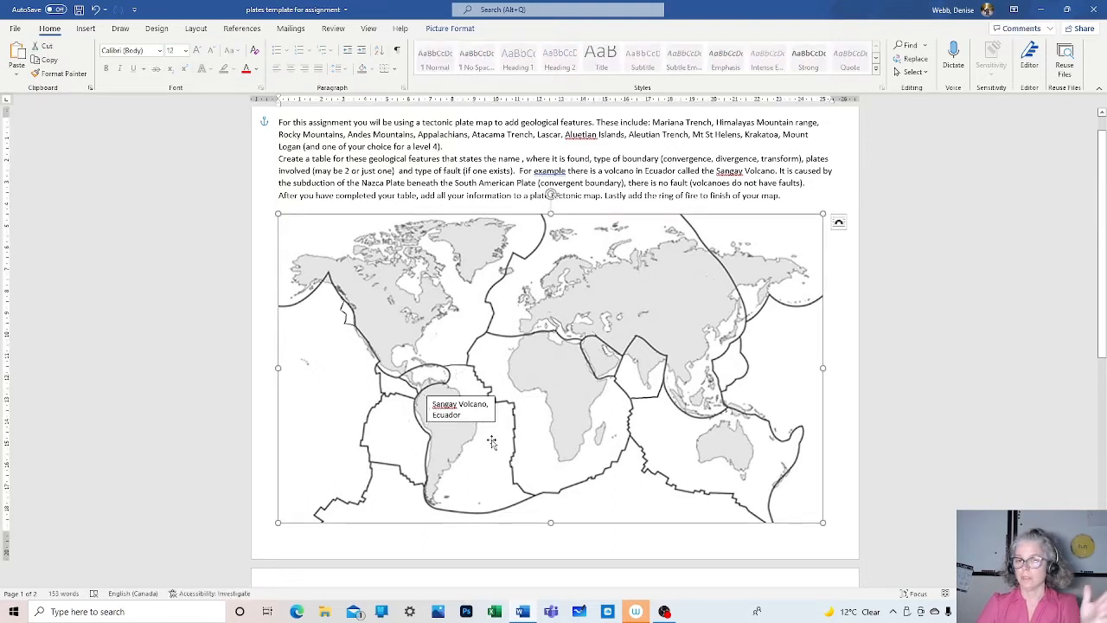
Open the shape formatting options for the Sangay Volcano label and set its outline to No line.
right_click(471, 396)
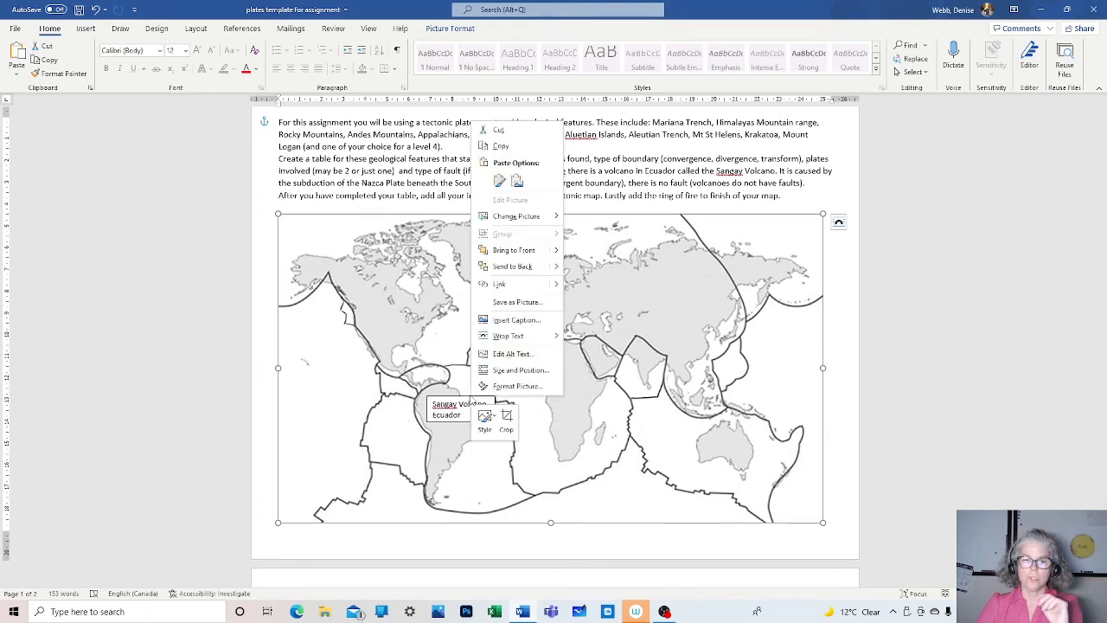
click(475, 461)
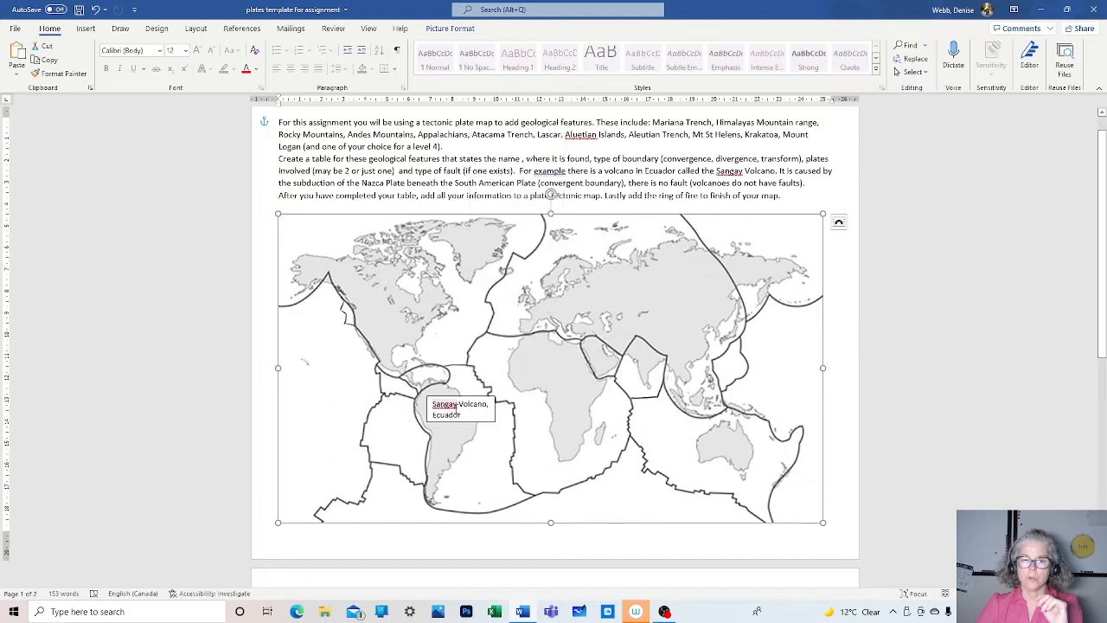
click(457, 404)
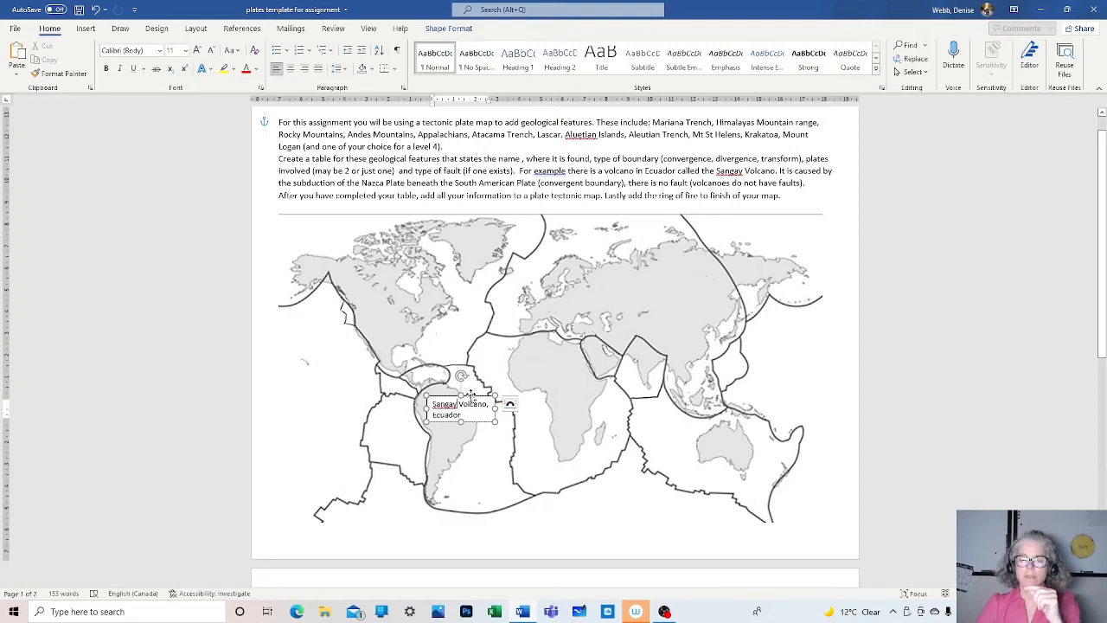
right_click(472, 396)
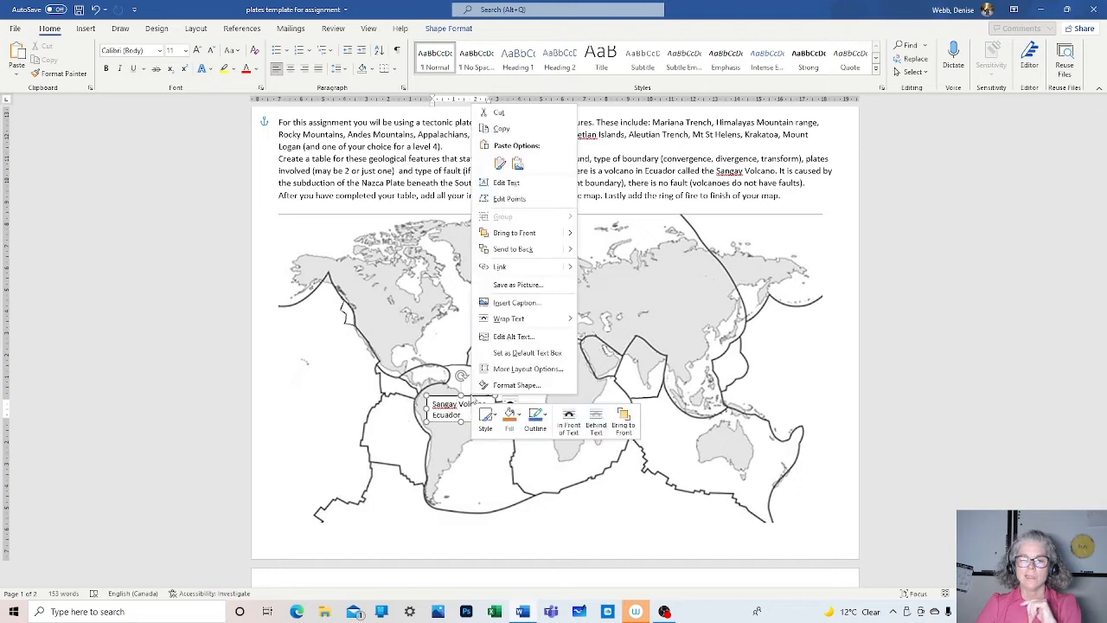
click(514, 391)
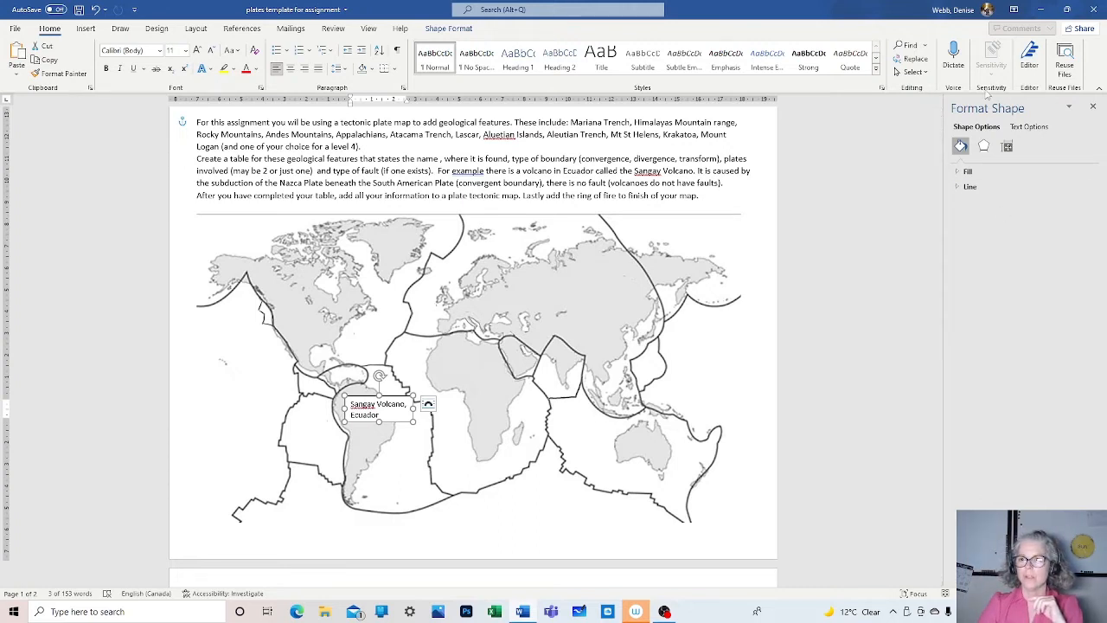
click(962, 188)
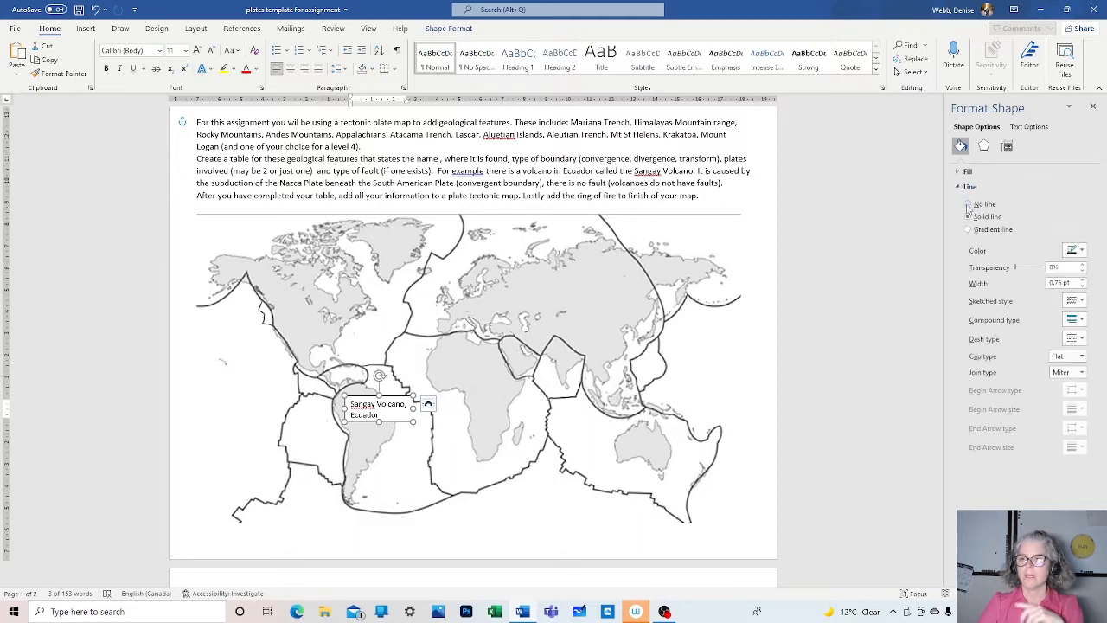
click(968, 205)
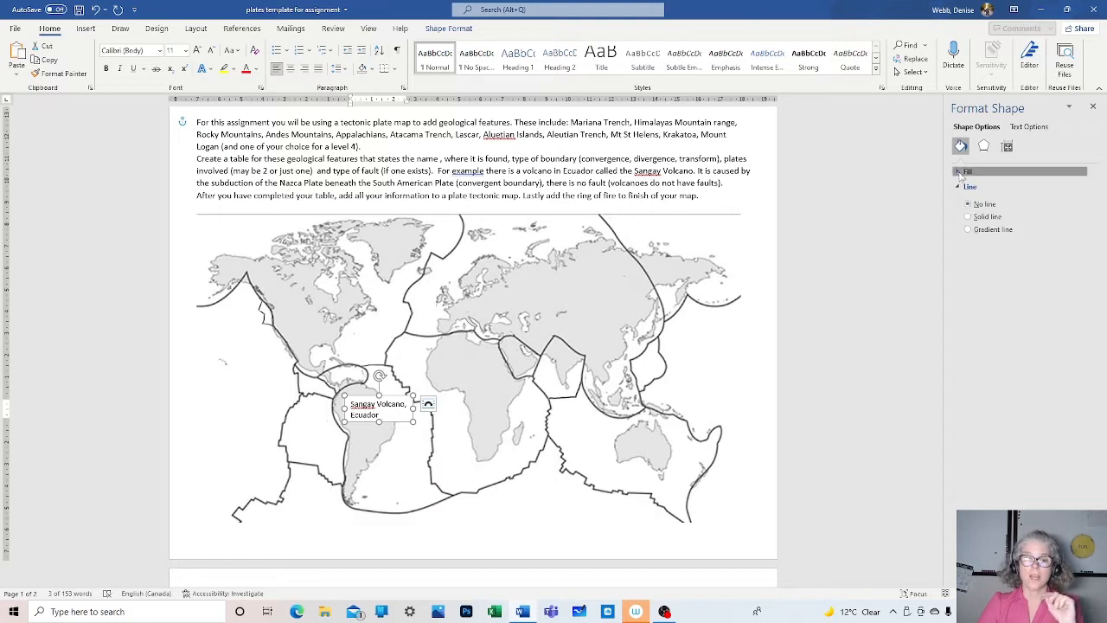
Set the Sangay Volcano label's fill to No fill, comparing it with Solid fill, and close the formatting options.
click(961, 172)
click(970, 189)
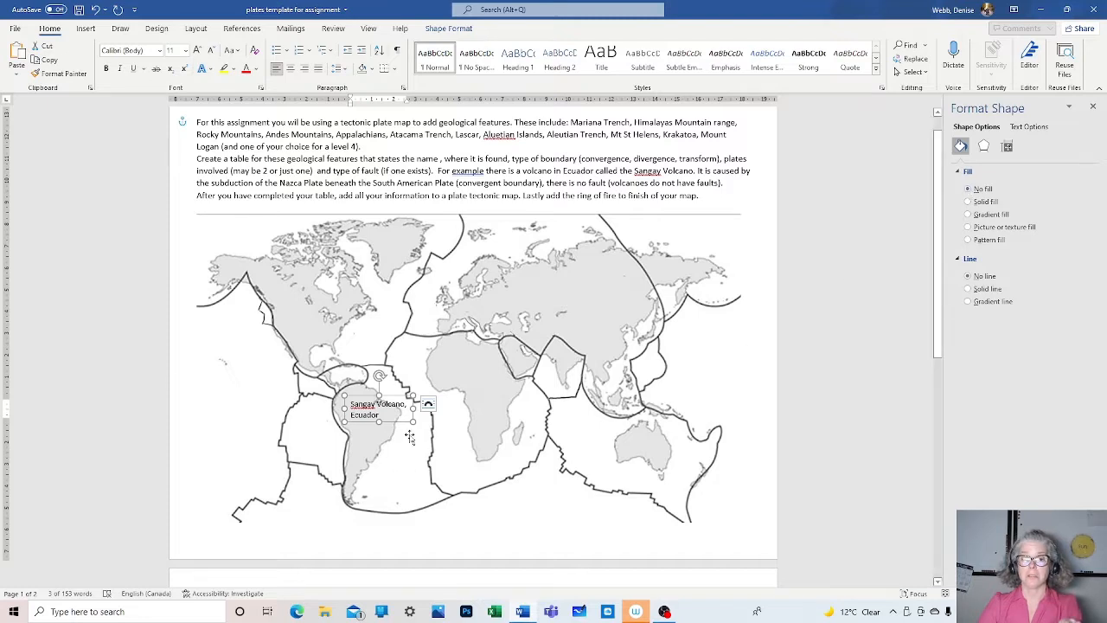
click(969, 201)
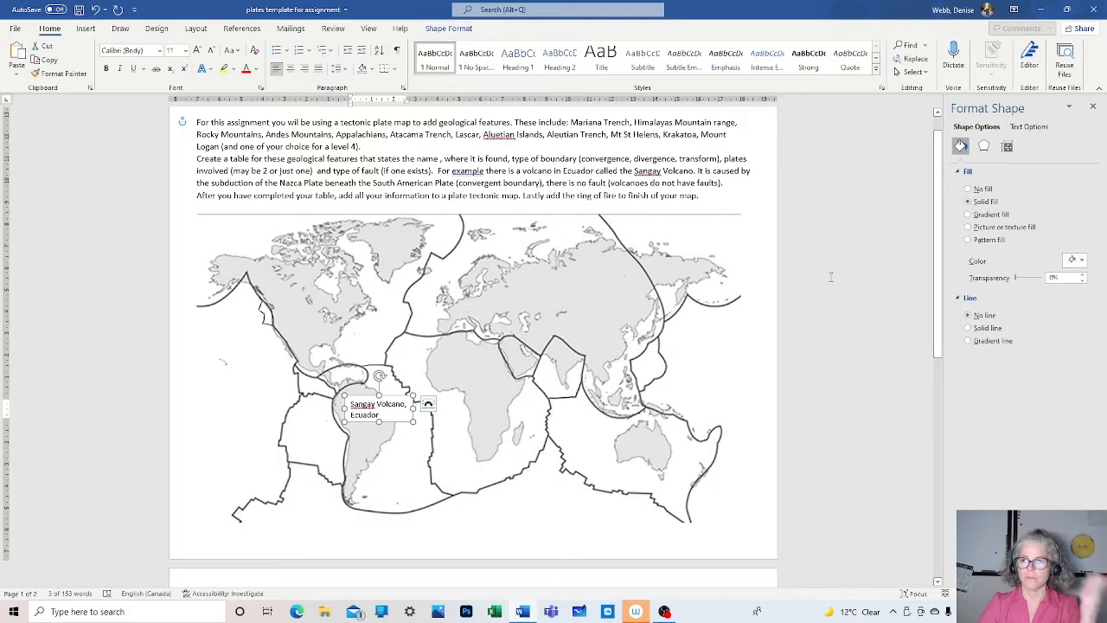
click(969, 189)
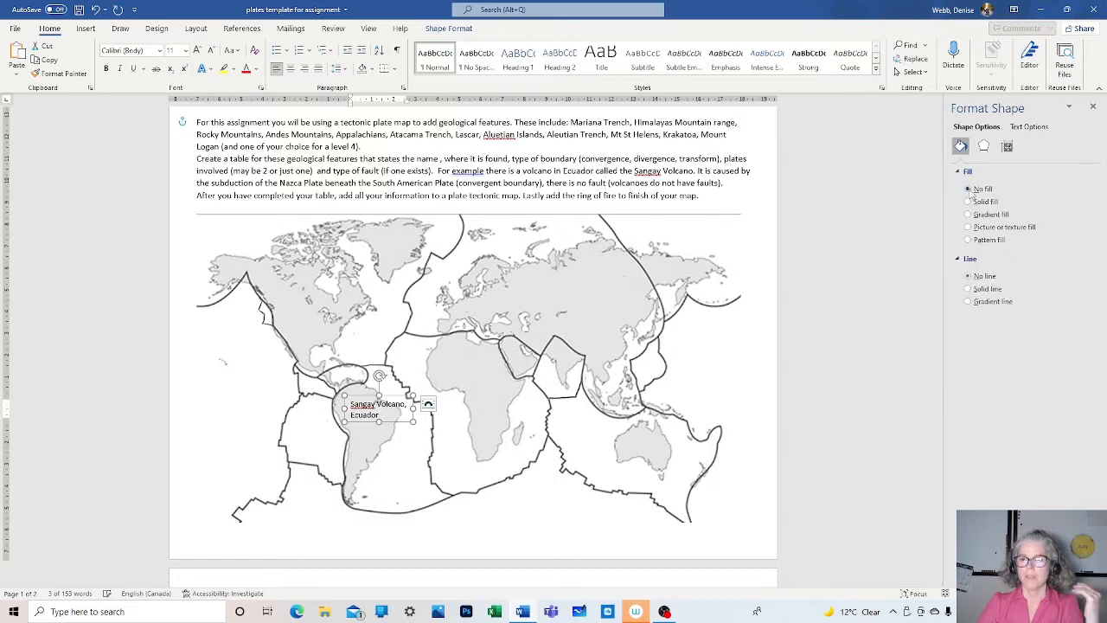
click(407, 439)
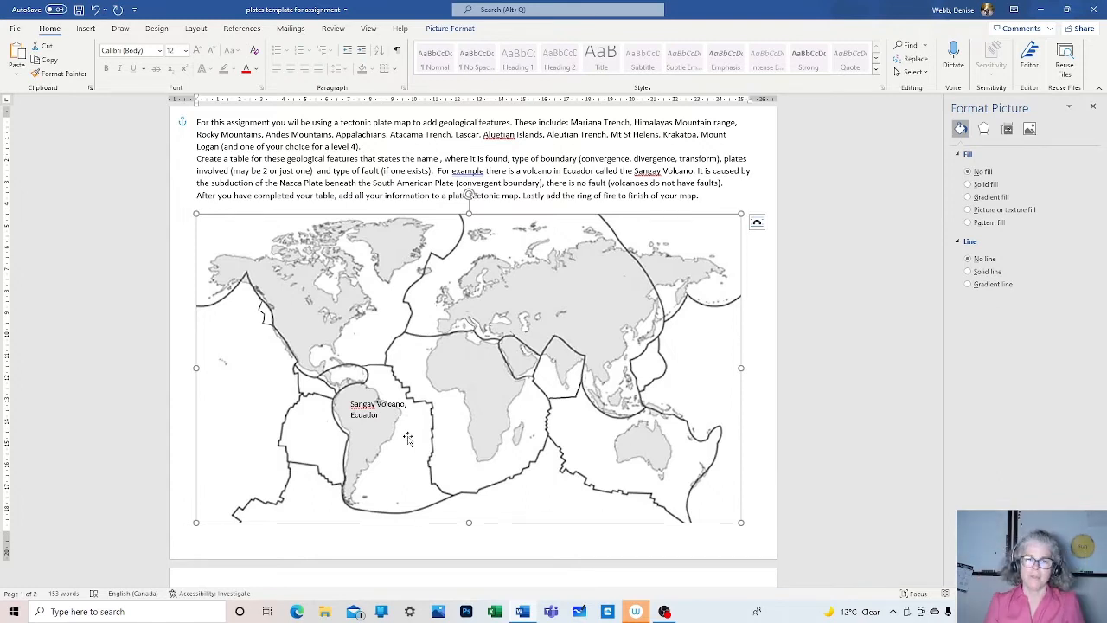
click(493, 533)
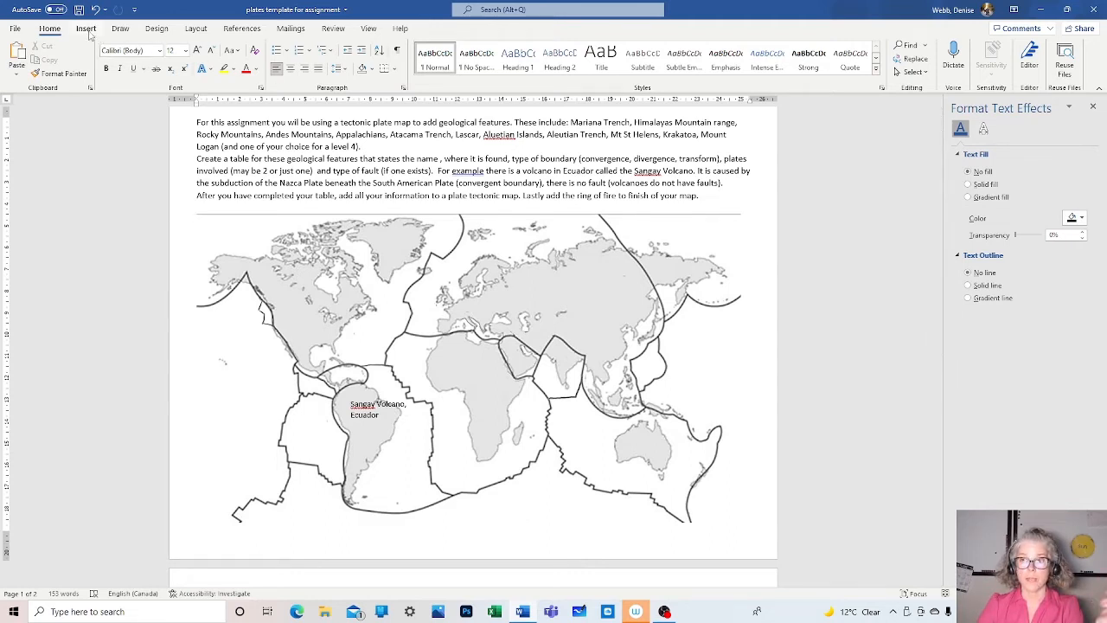
click(1092, 107)
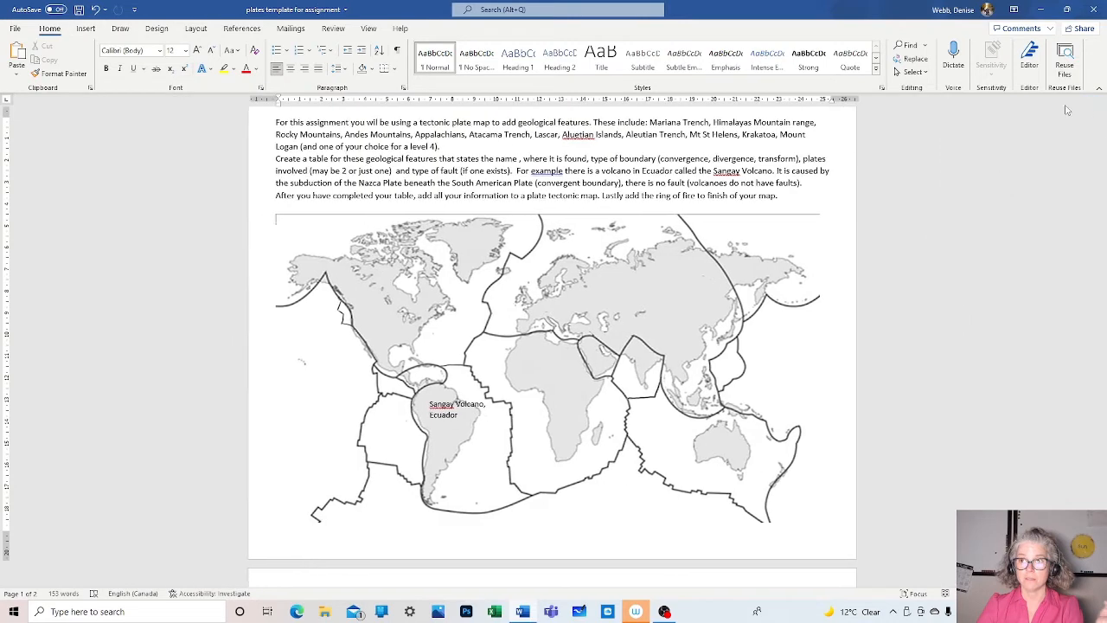
Insert another Simple Text Box and enter "Legend" as its text.
click(86, 31)
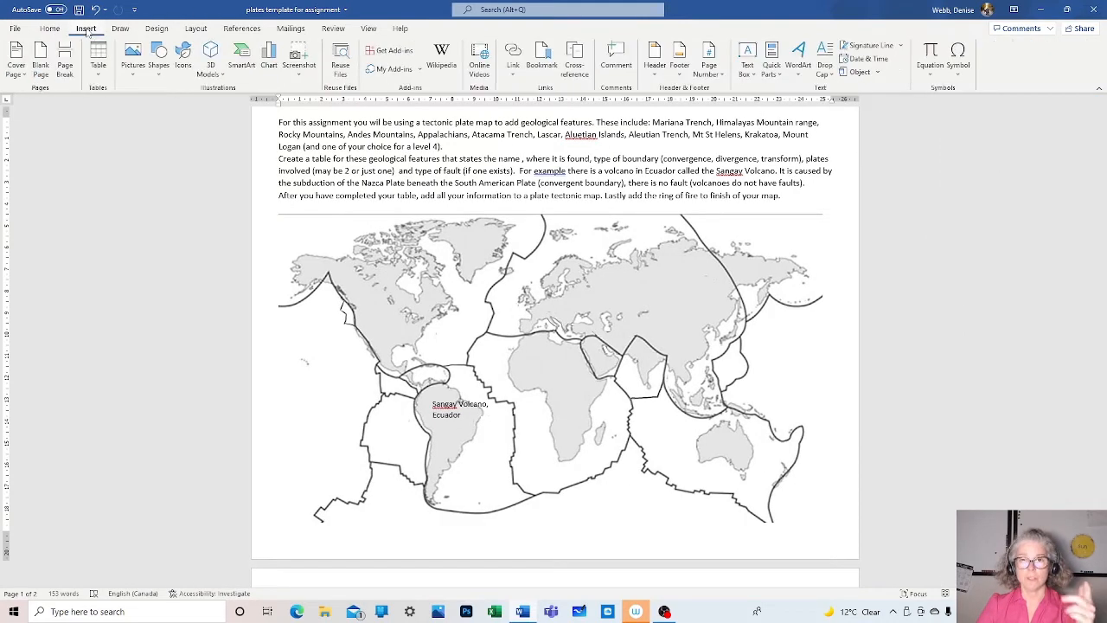
click(748, 61)
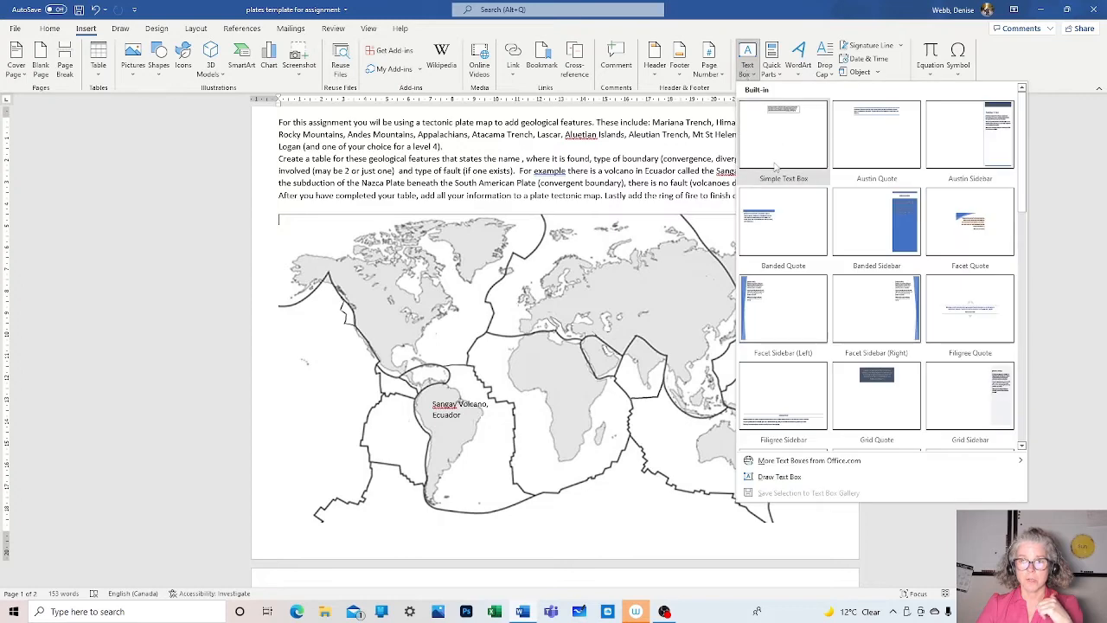
click(776, 167)
text(Legend)
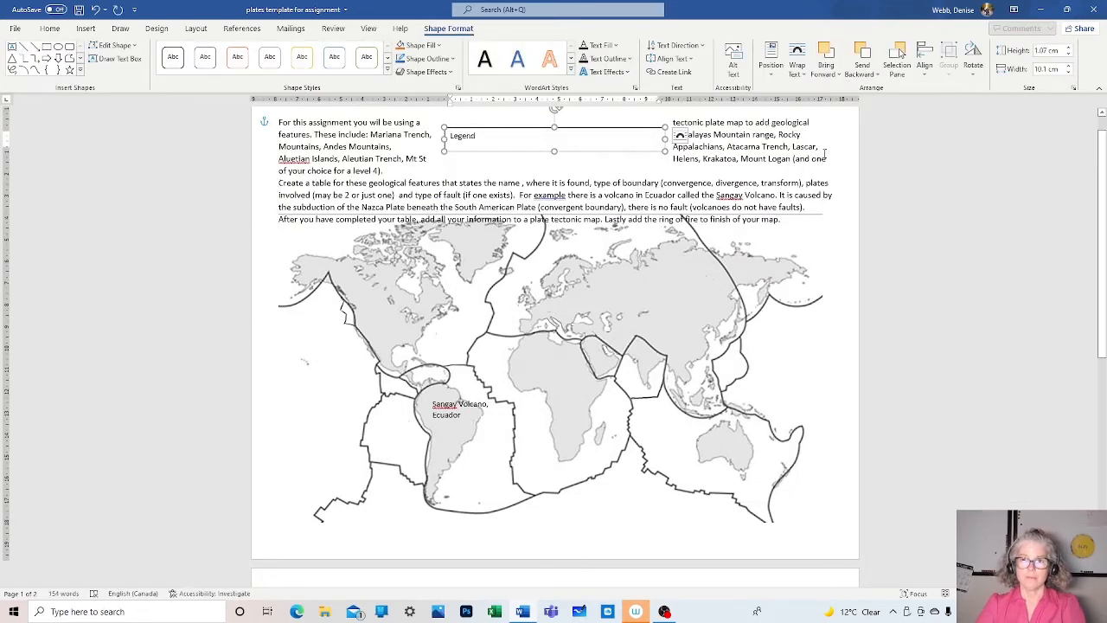
Shrink the Legend text box to about 1.77 cm wide by 0.79 cm high and place it at the map's lower edge.
drag(663, 152, 580, 514)
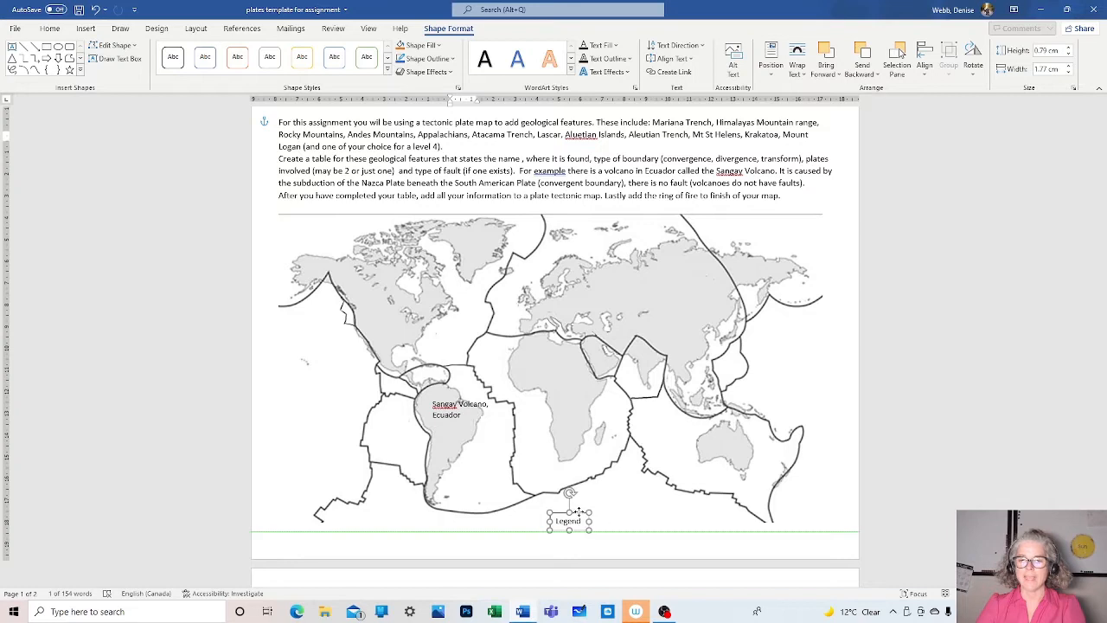
click(621, 534)
click(616, 503)
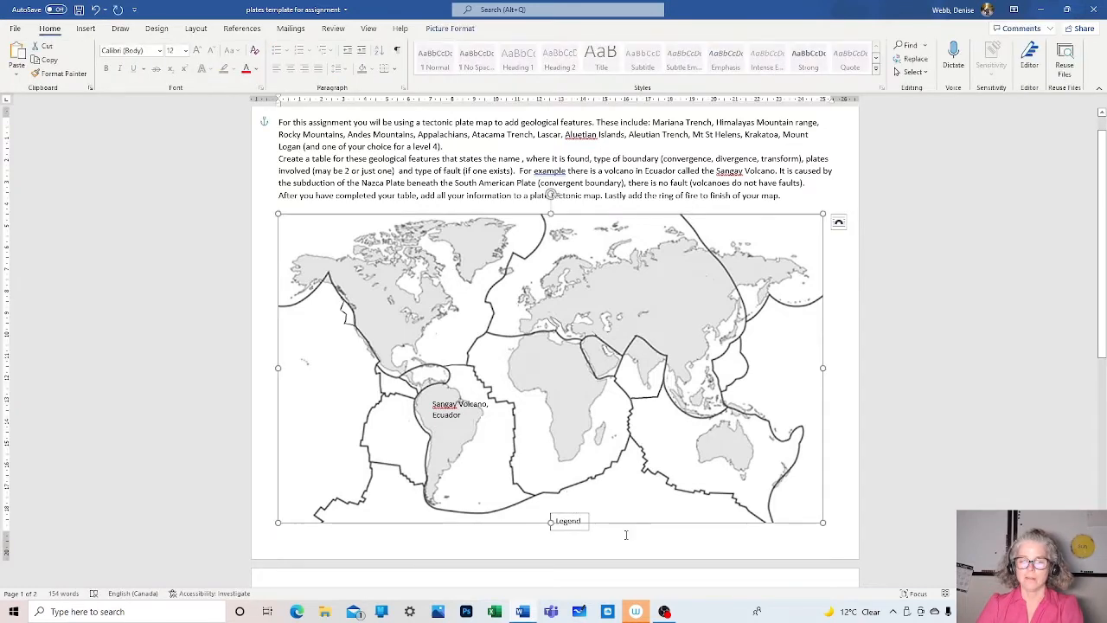
click(620, 533)
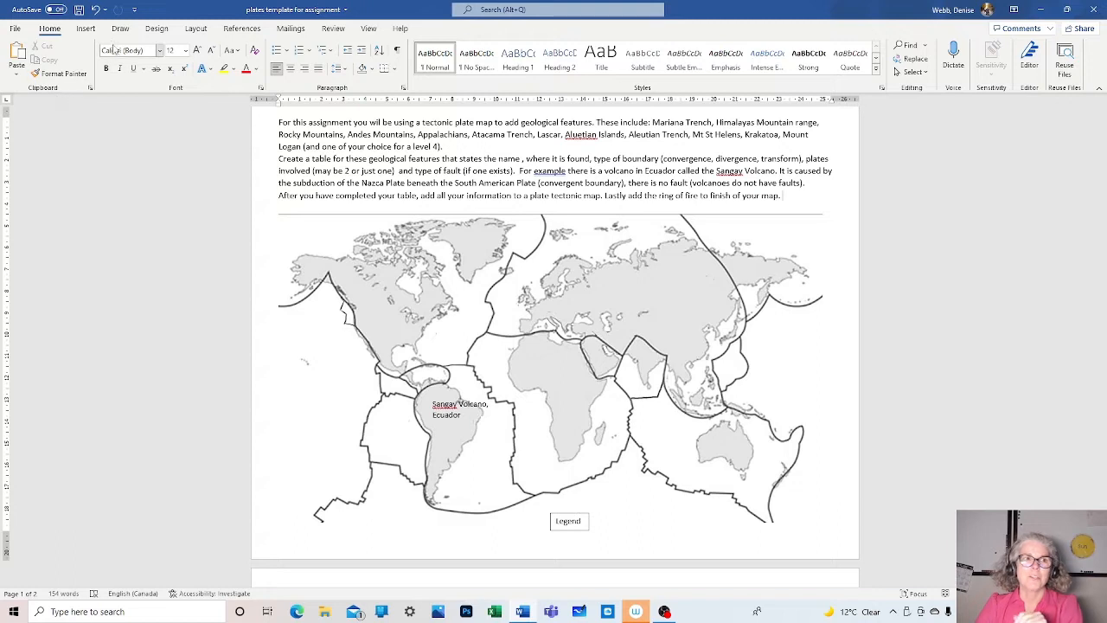
Set a custom bottom page margin of 0 cm for the whole document, ignoring the printable-area limit.
click(195, 30)
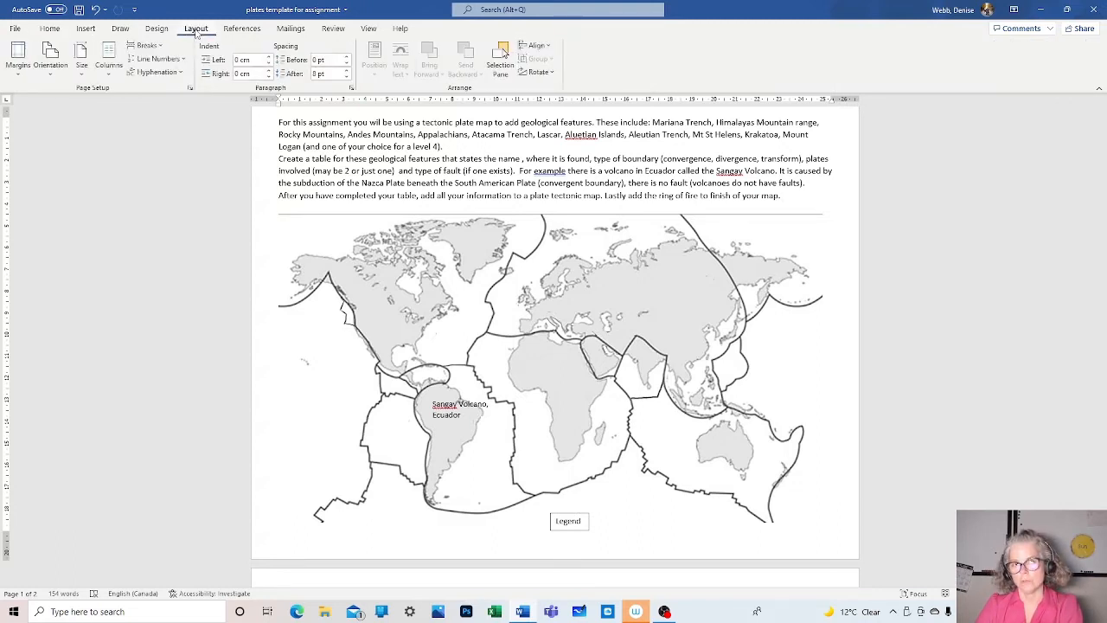
click(17, 78)
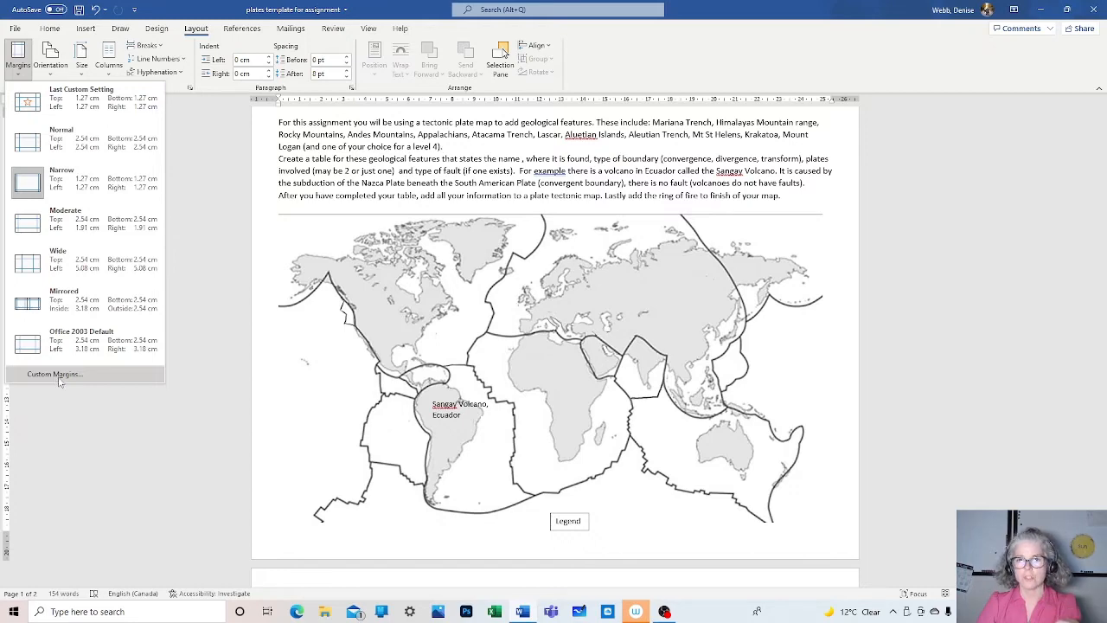
click(59, 376)
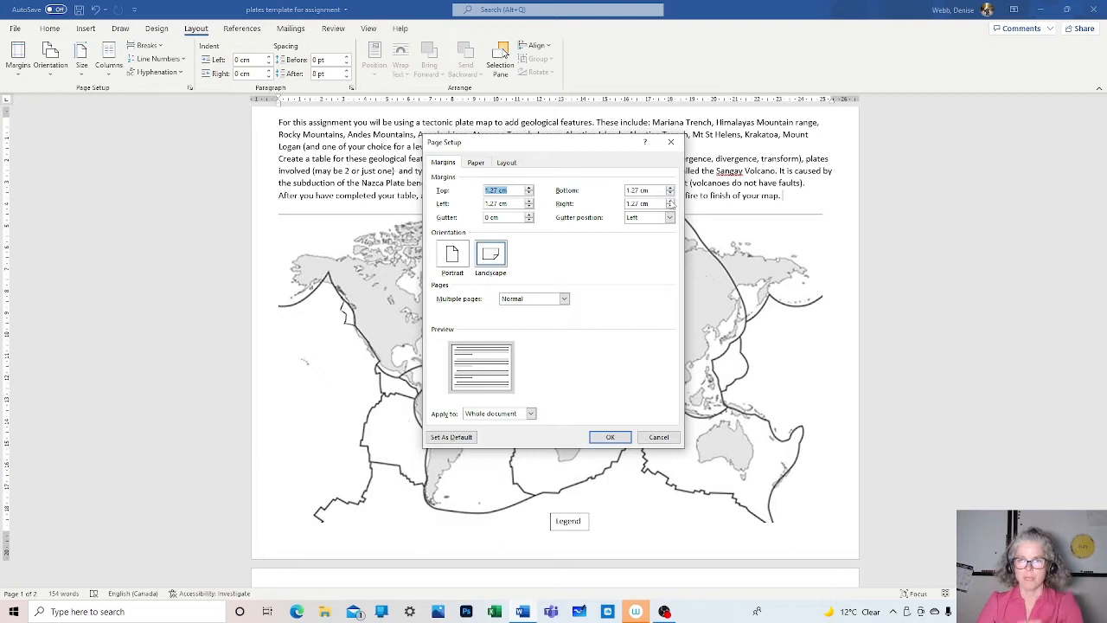
click(671, 193)
click(672, 195)
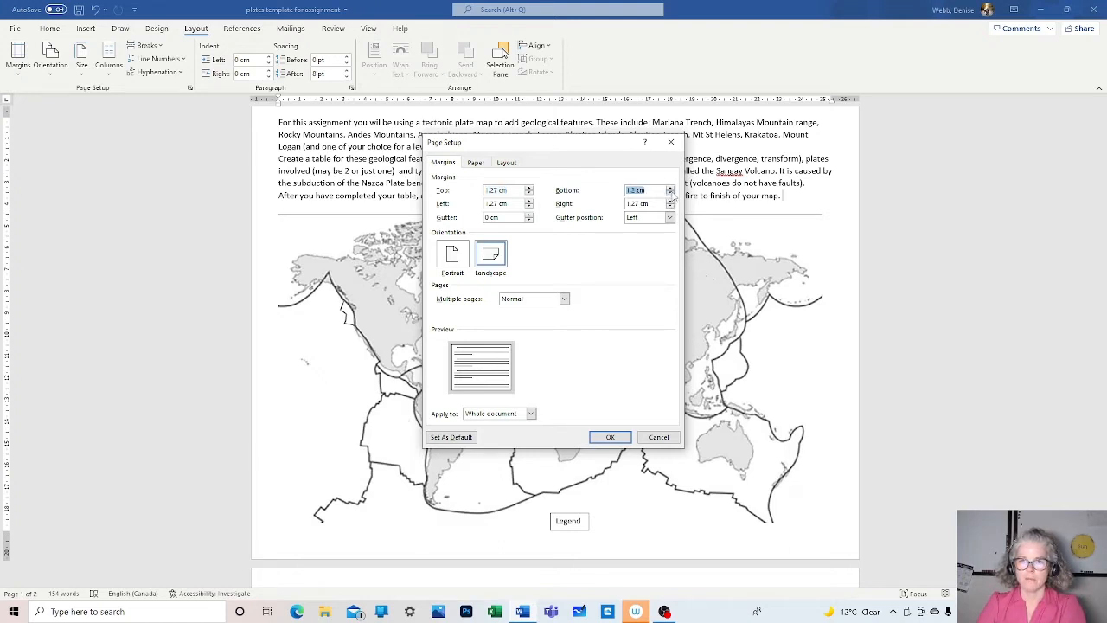
click(672, 197)
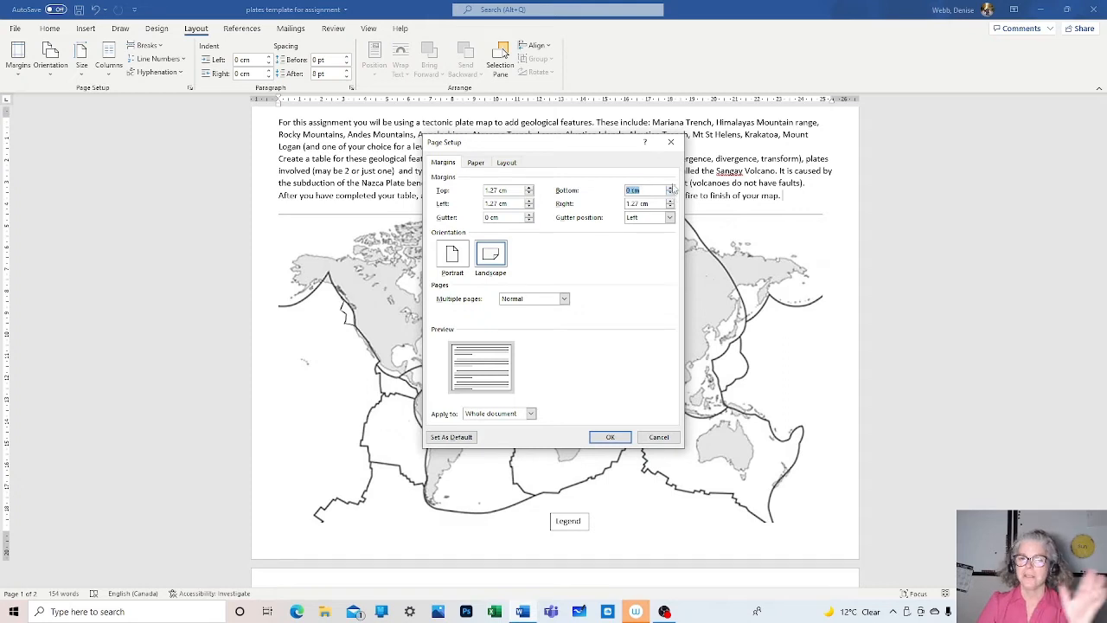
click(608, 436)
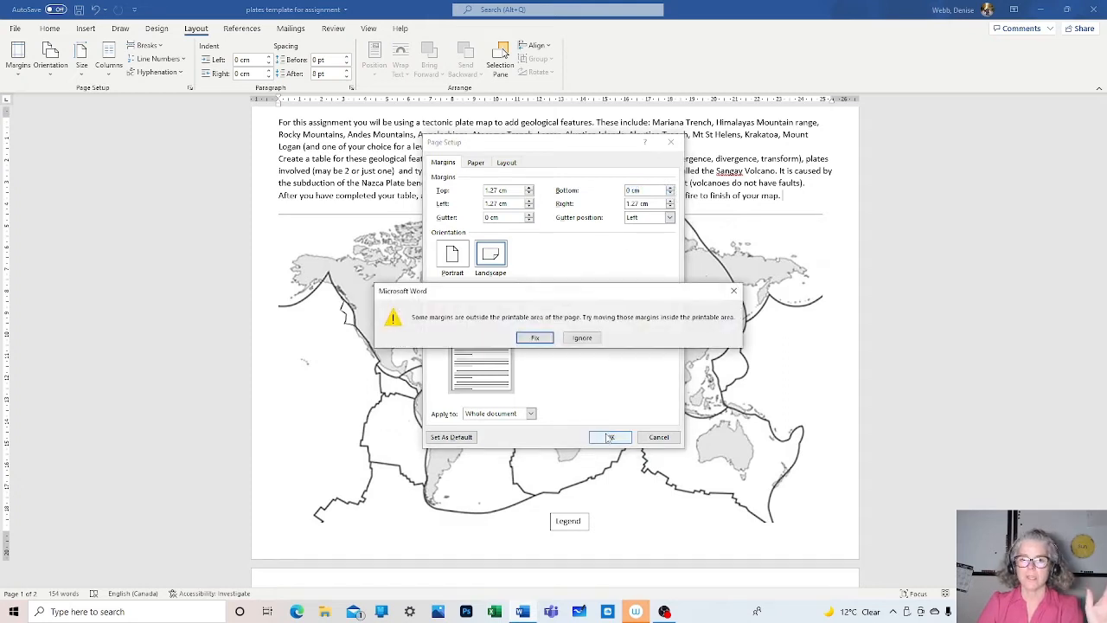
click(584, 339)
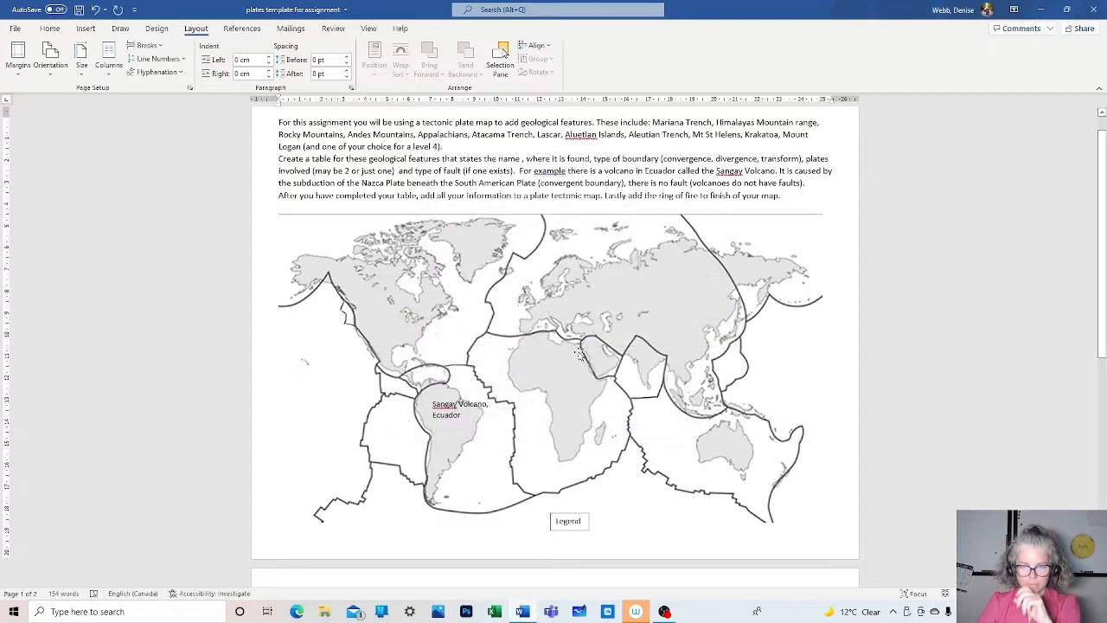
Move the Legend text box slightly up and to the right, onto the map's lower edge.
click(585, 520)
drag(585, 519, 586, 514)
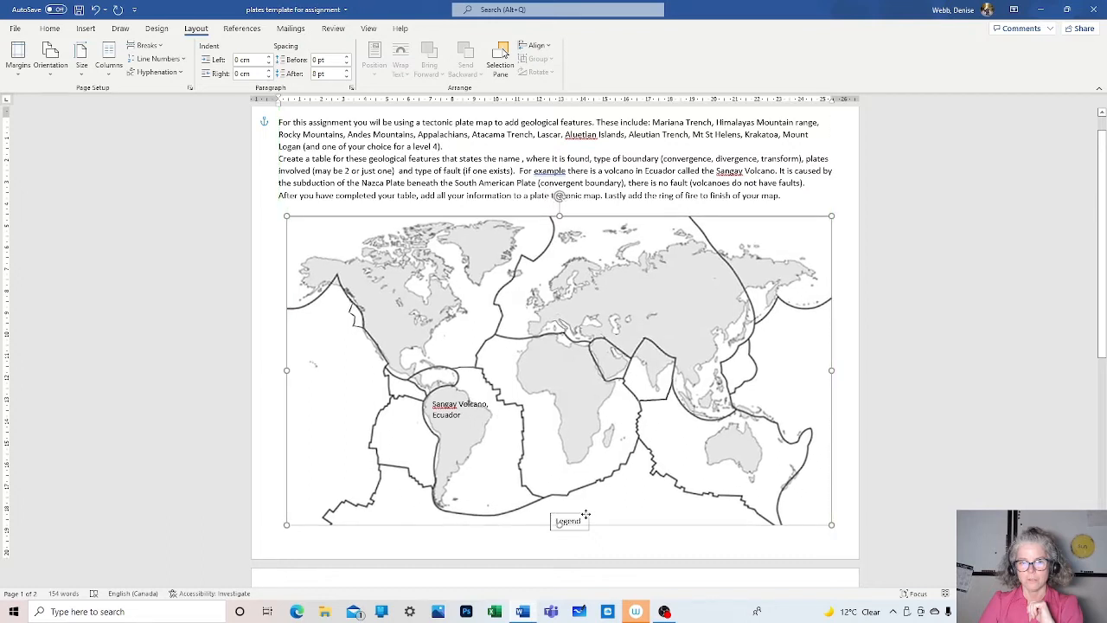
click(578, 520)
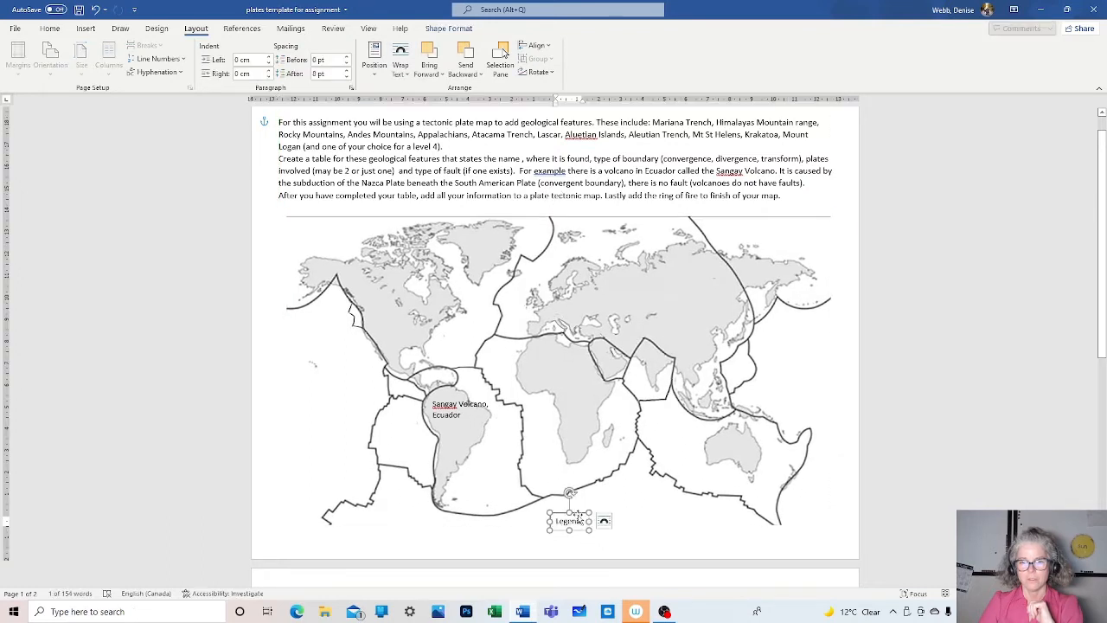
drag(578, 518, 596, 504)
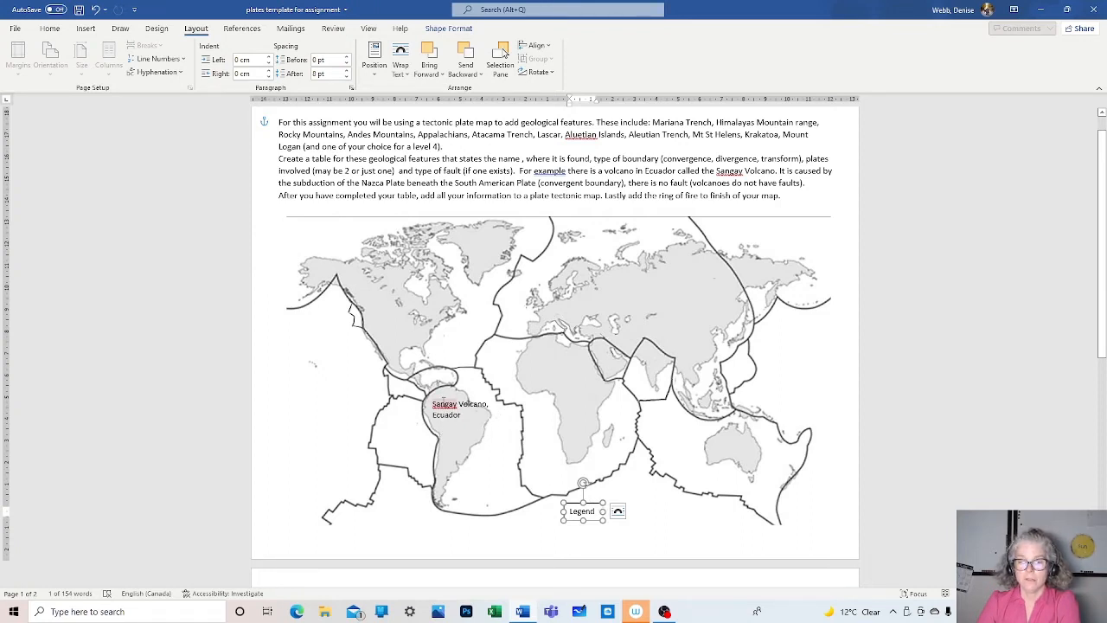
Remove the fill and the outline from the Legend text box, then deselect it.
right_click(596, 502)
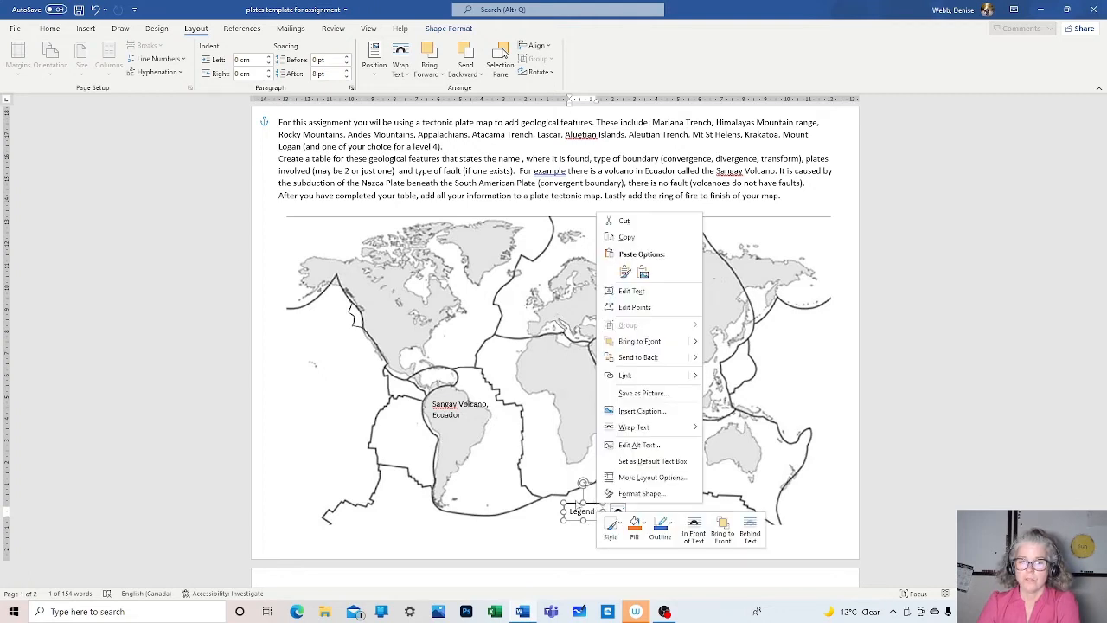
key(Escape)
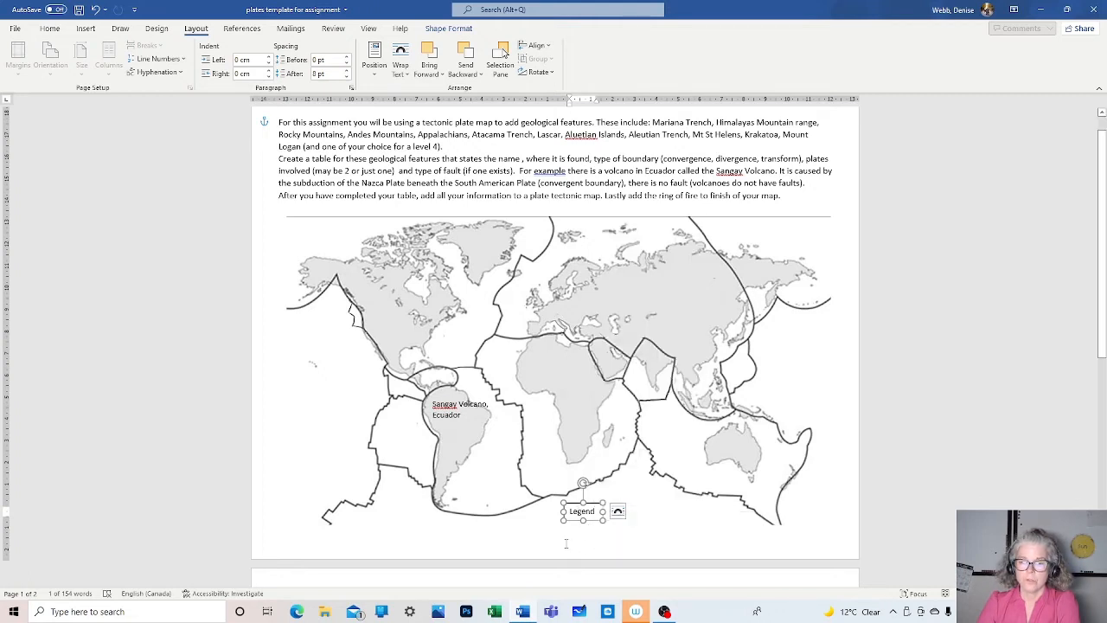
right_click(592, 504)
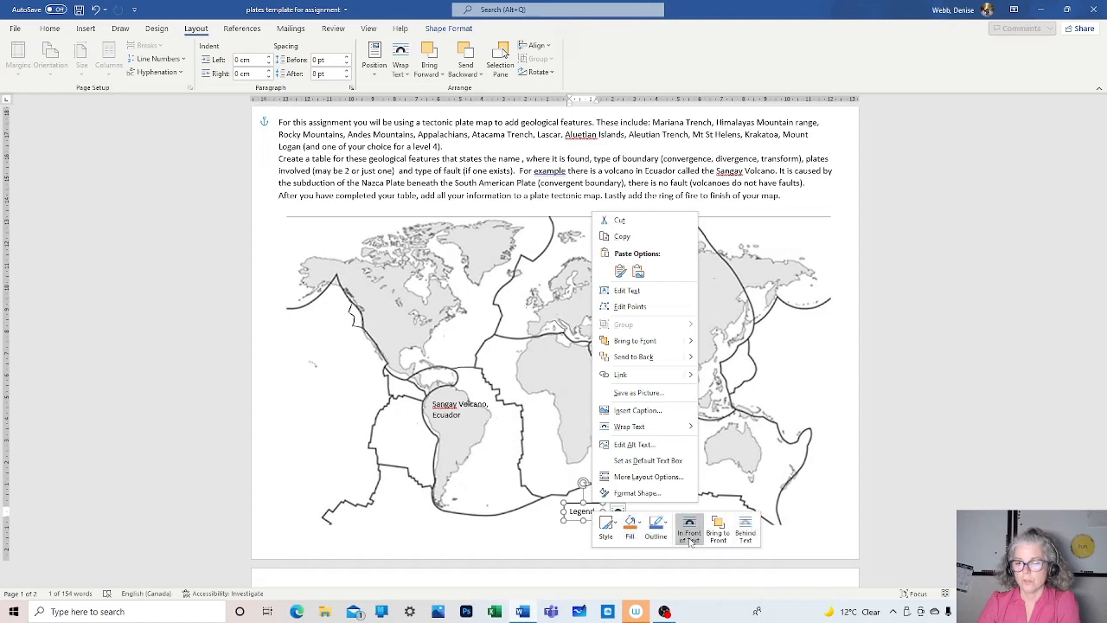
click(638, 528)
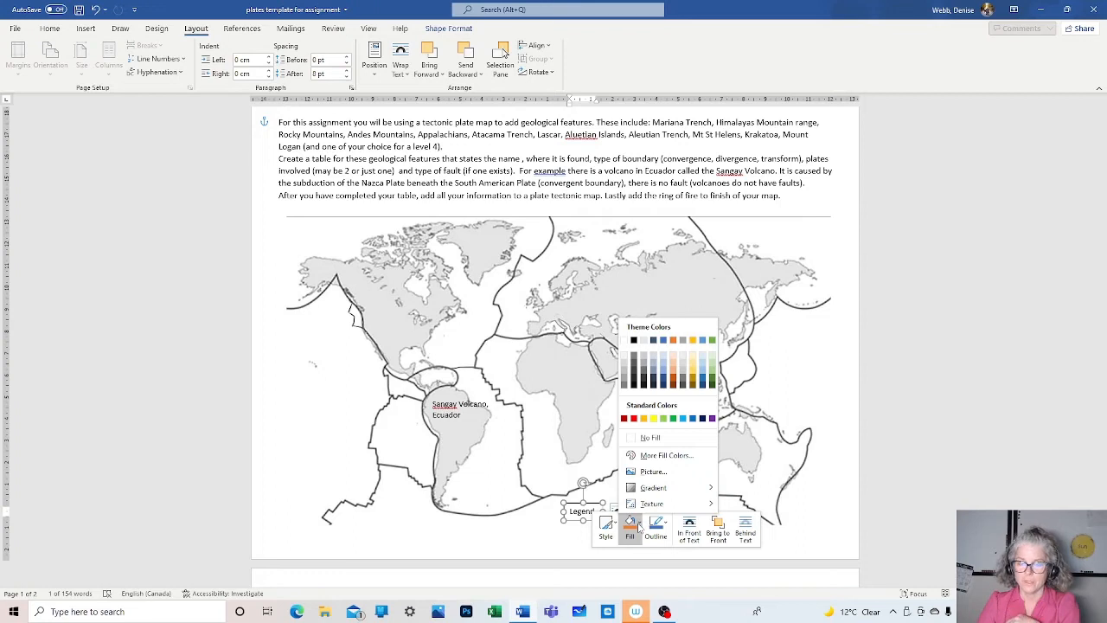
click(647, 437)
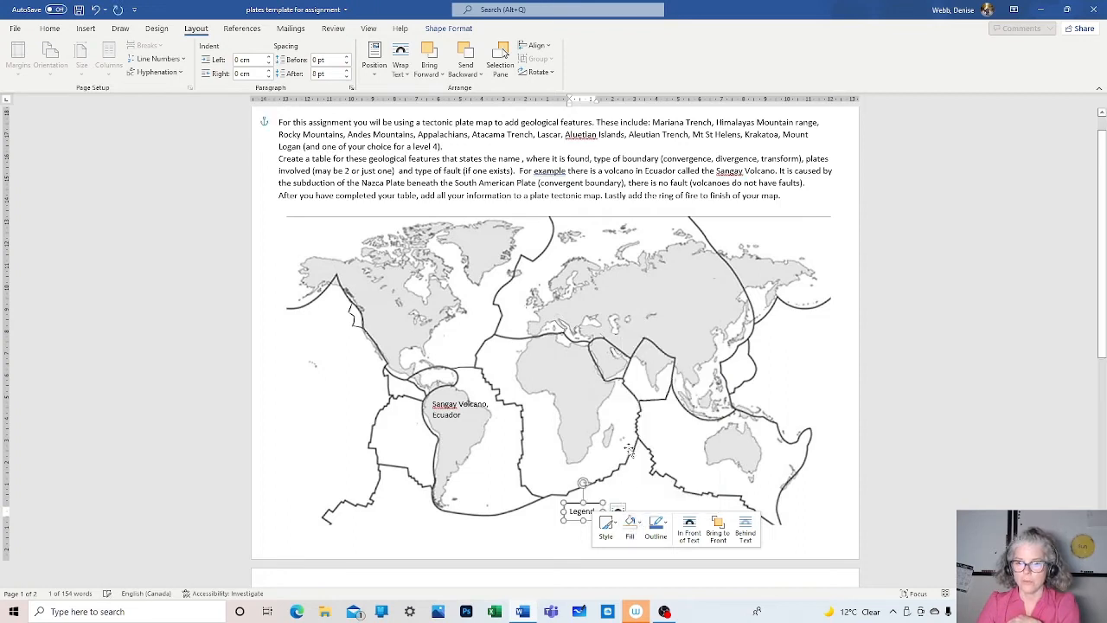
click(667, 529)
click(656, 451)
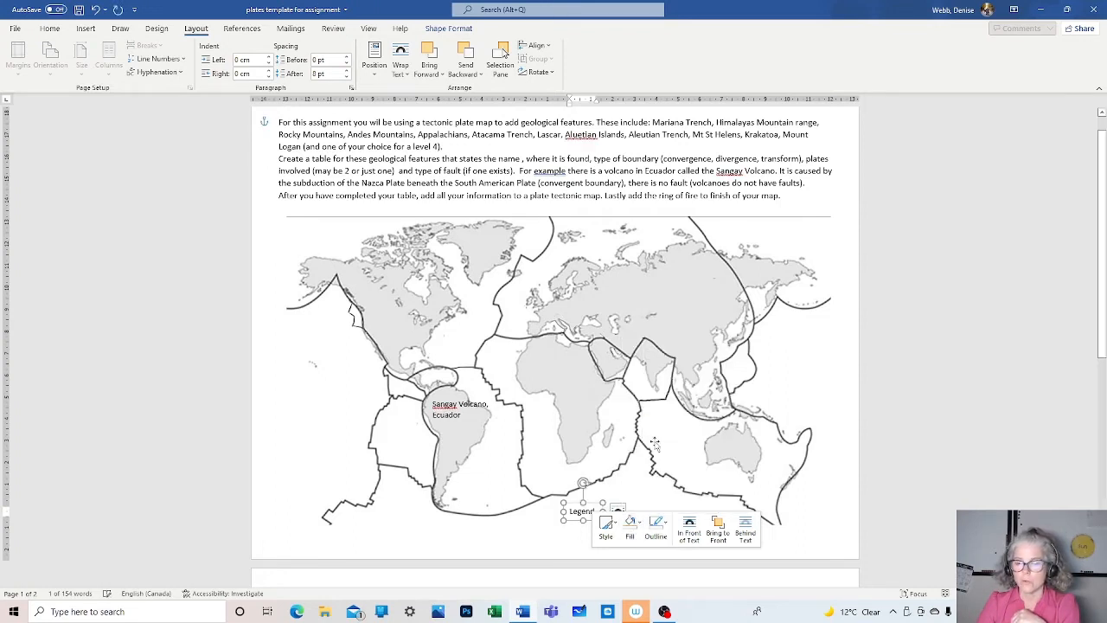
click(577, 534)
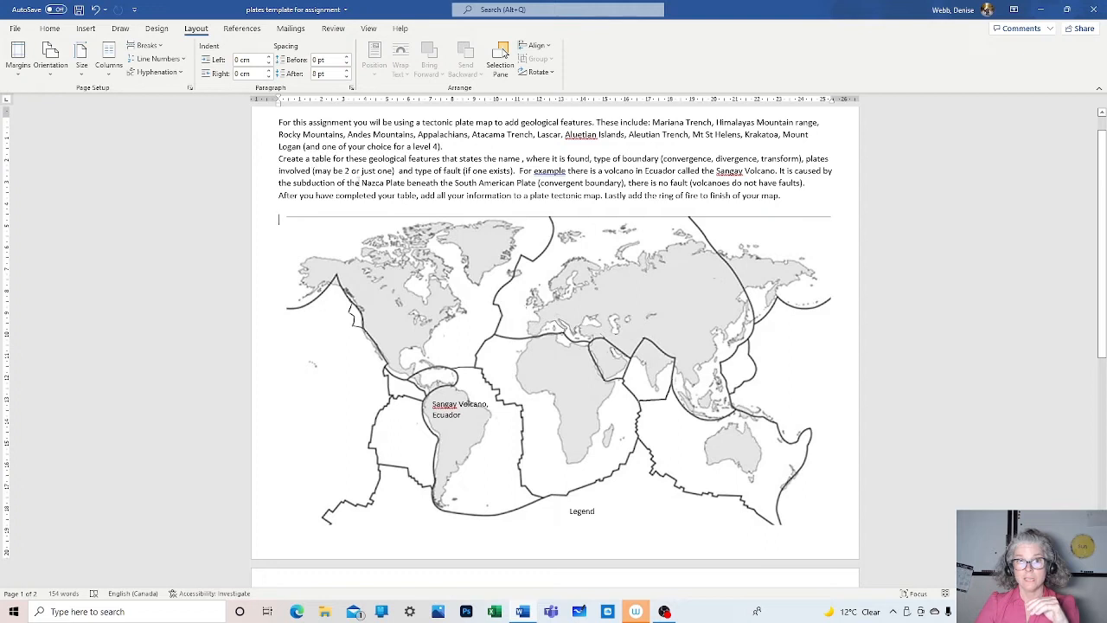
Point out the phrase "Nazca Plate beneath the South American Plate" in the instructions by selecting it briefly.
drag(360, 183, 538, 182)
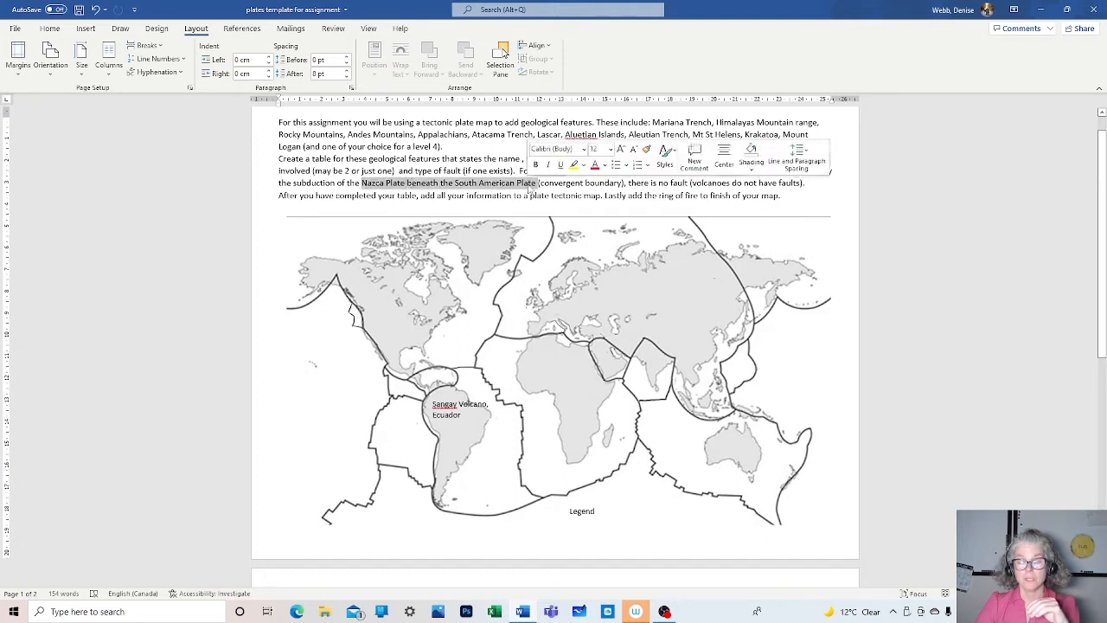
click(511, 531)
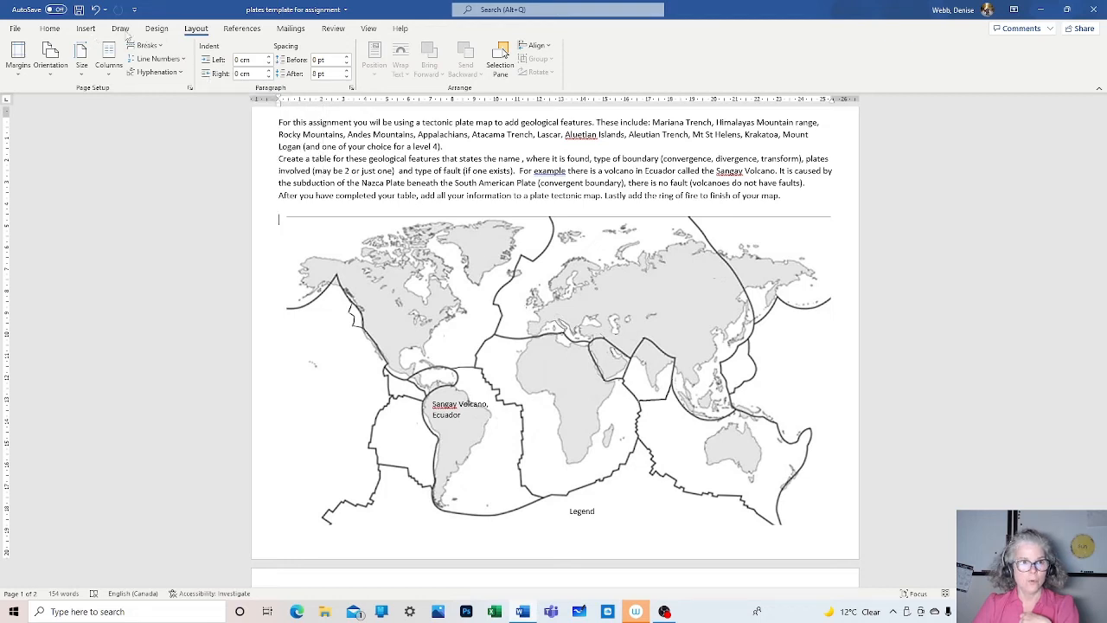
Choose the black 1 mm drawing pen and change its ink colour to magenta-purple, after trying indigo.
click(120, 28)
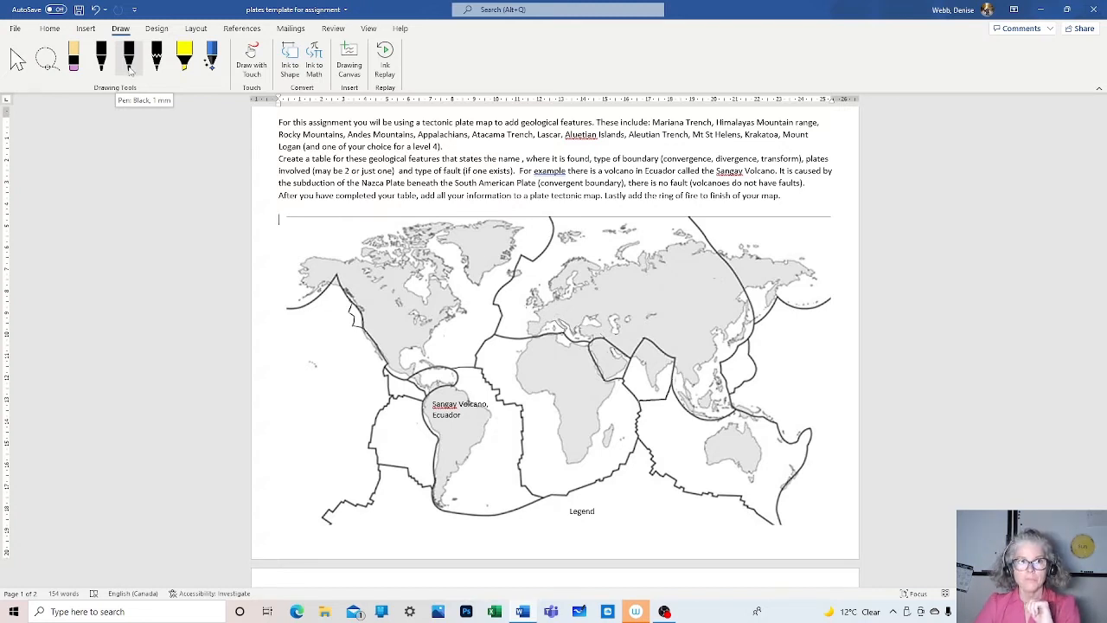
click(130, 69)
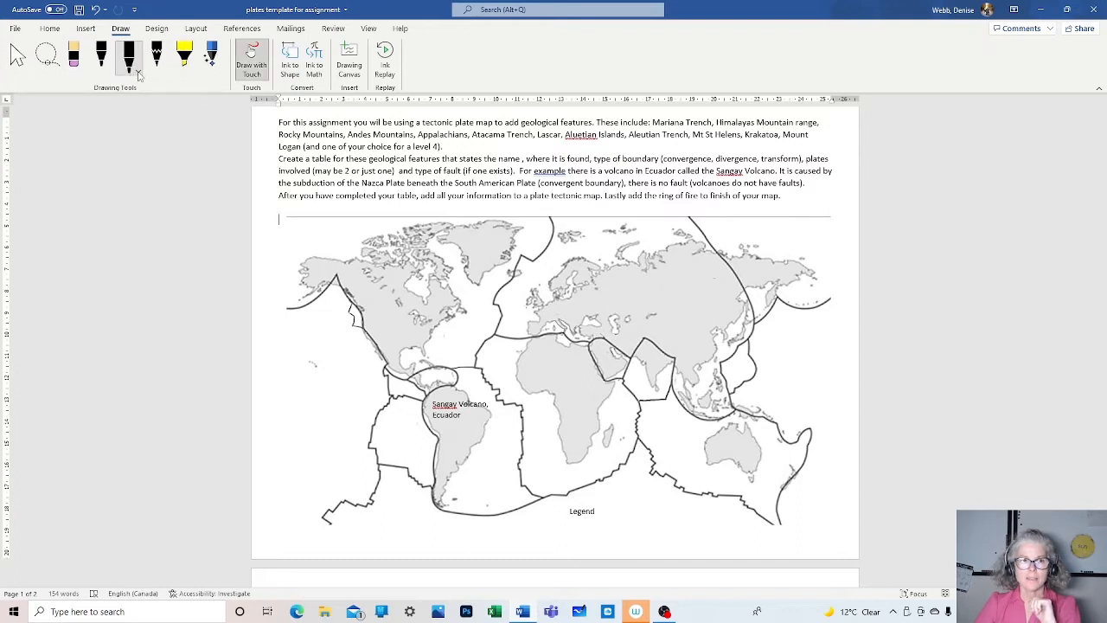
click(138, 76)
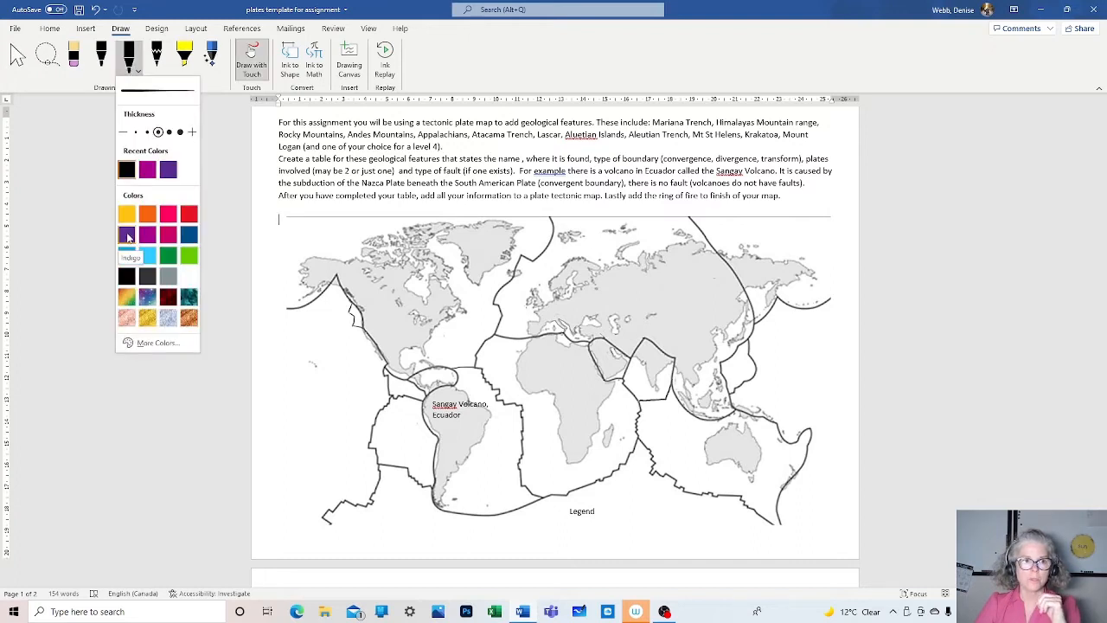
click(168, 170)
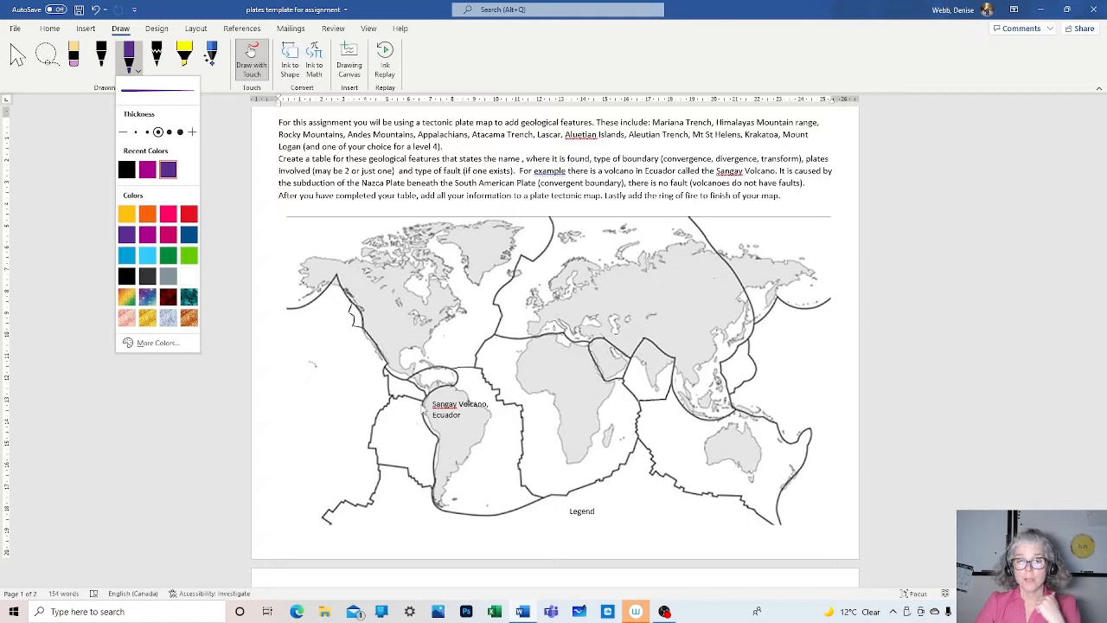
click(147, 170)
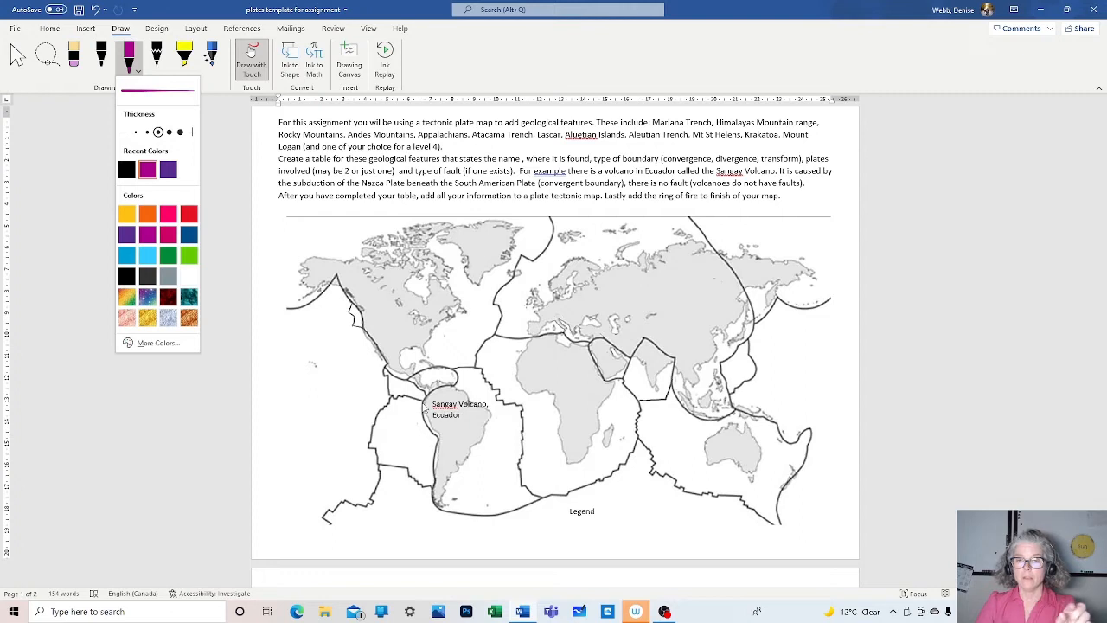
Trace the plate boundary along South America's west coast in magenta-purple ink and draw a matching small mark under the Legend heading.
click(422, 406)
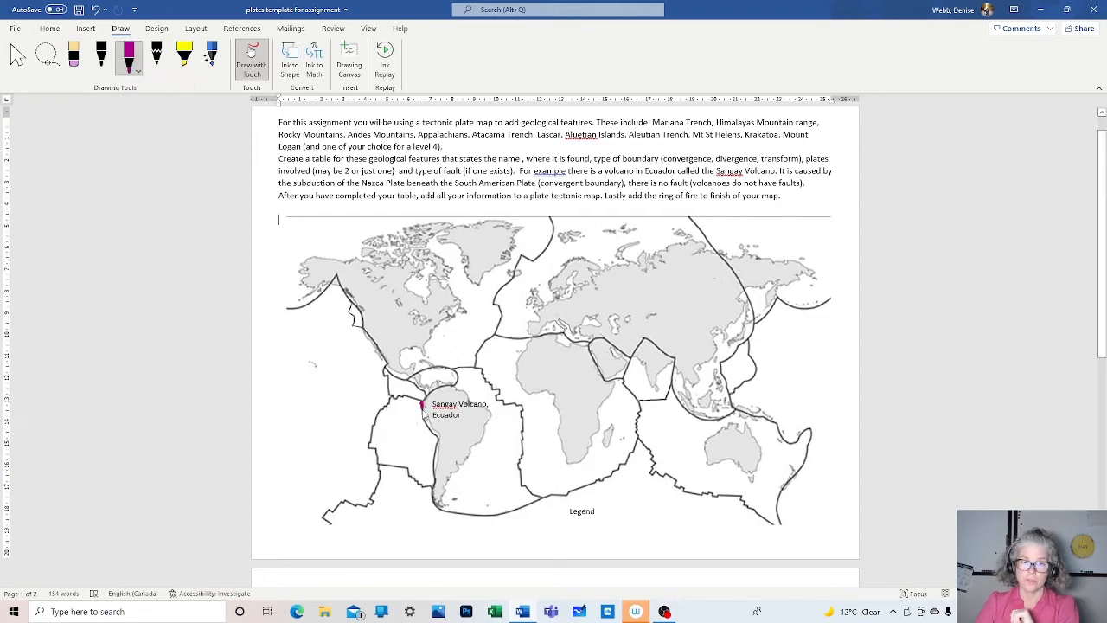
mouse_move(422, 406)
mouse_down()
mouse_move(437, 443)
mouse_move(432, 486)
mouse_up()
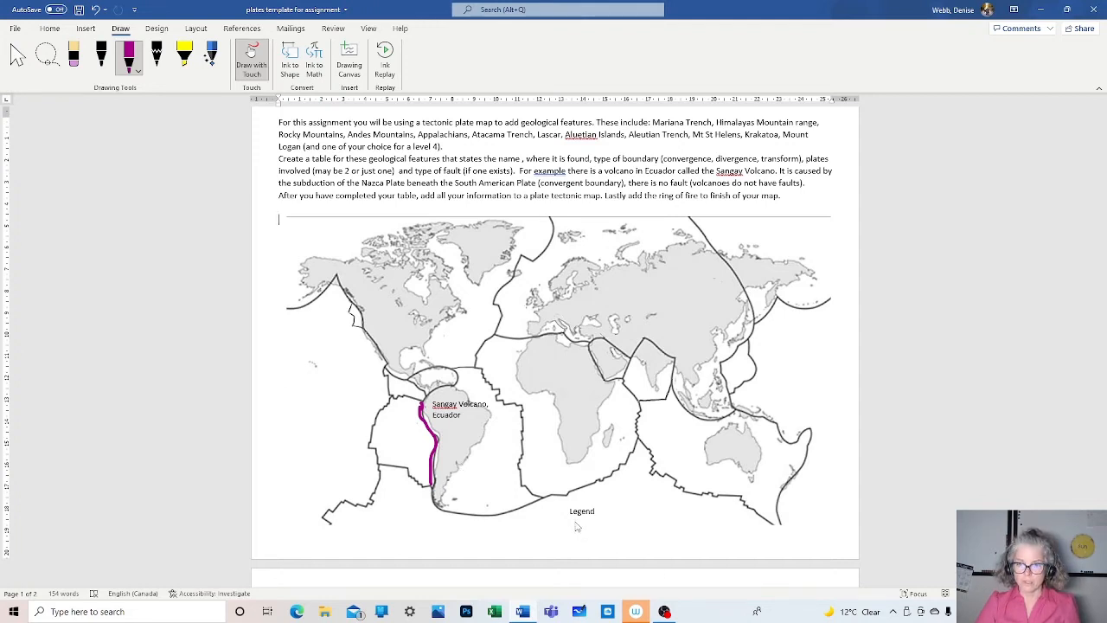
drag(574, 521, 572, 521)
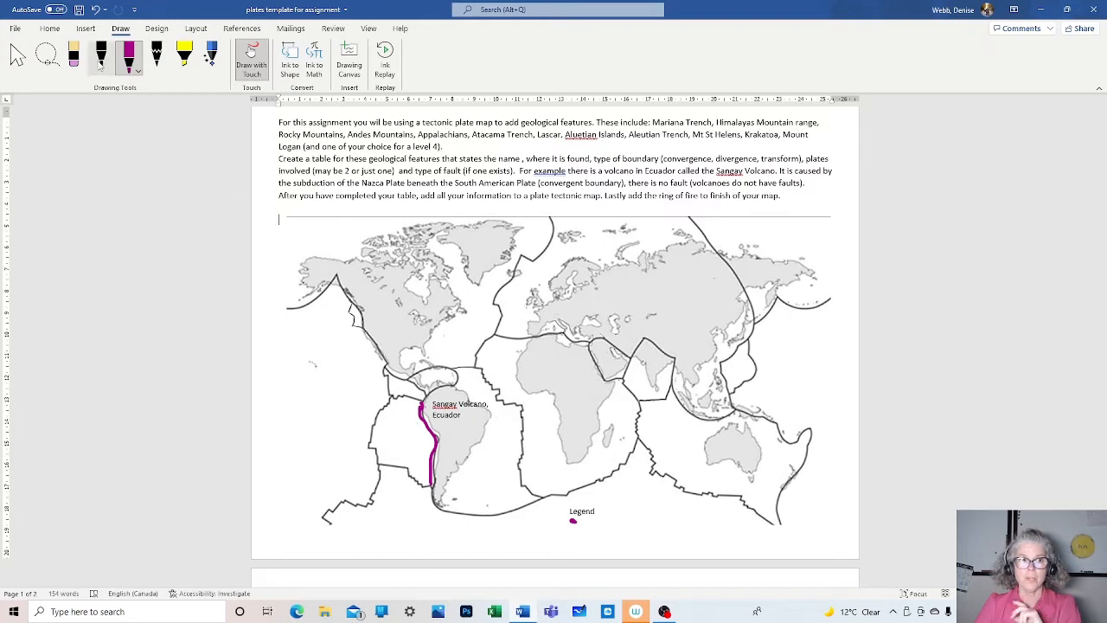
Insert a Simple Text Box and enter "Convergent boundary" as its text.
click(88, 30)
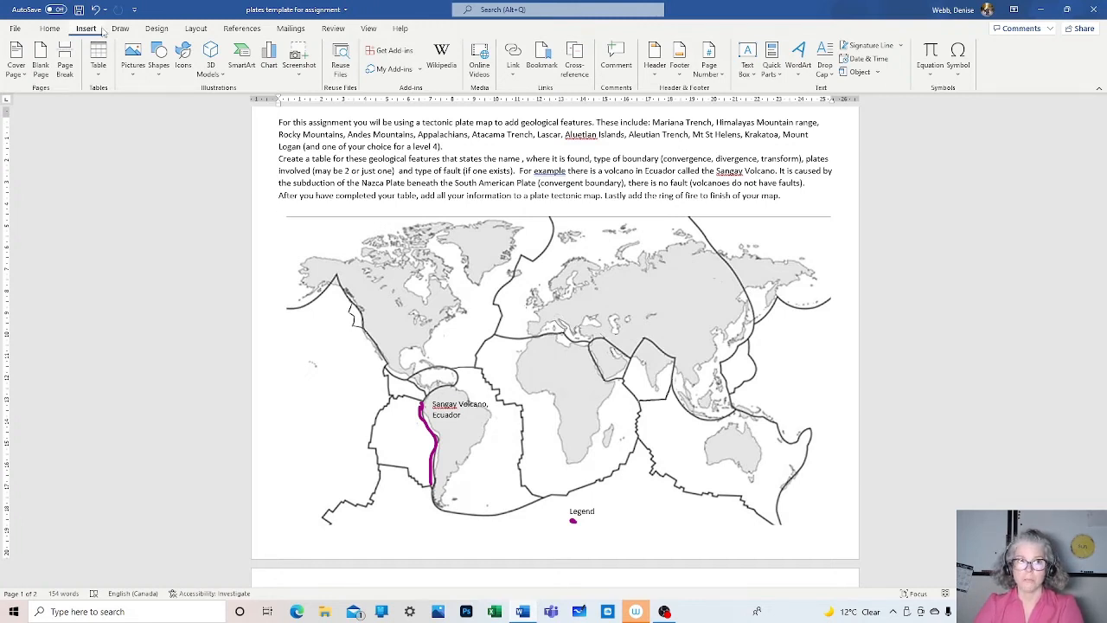
click(749, 66)
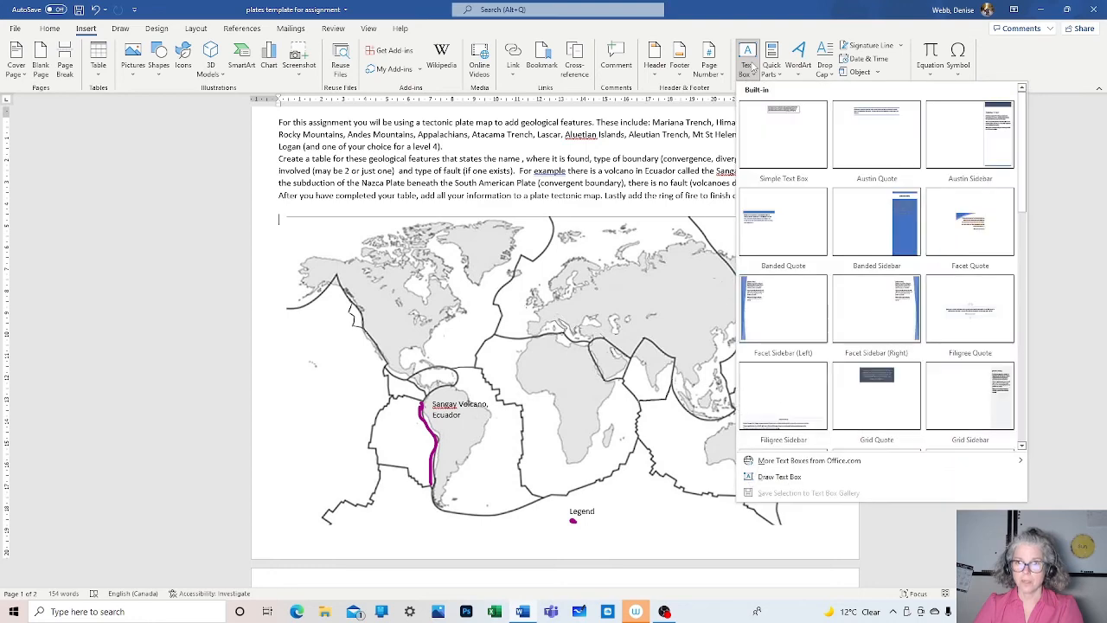
click(776, 141)
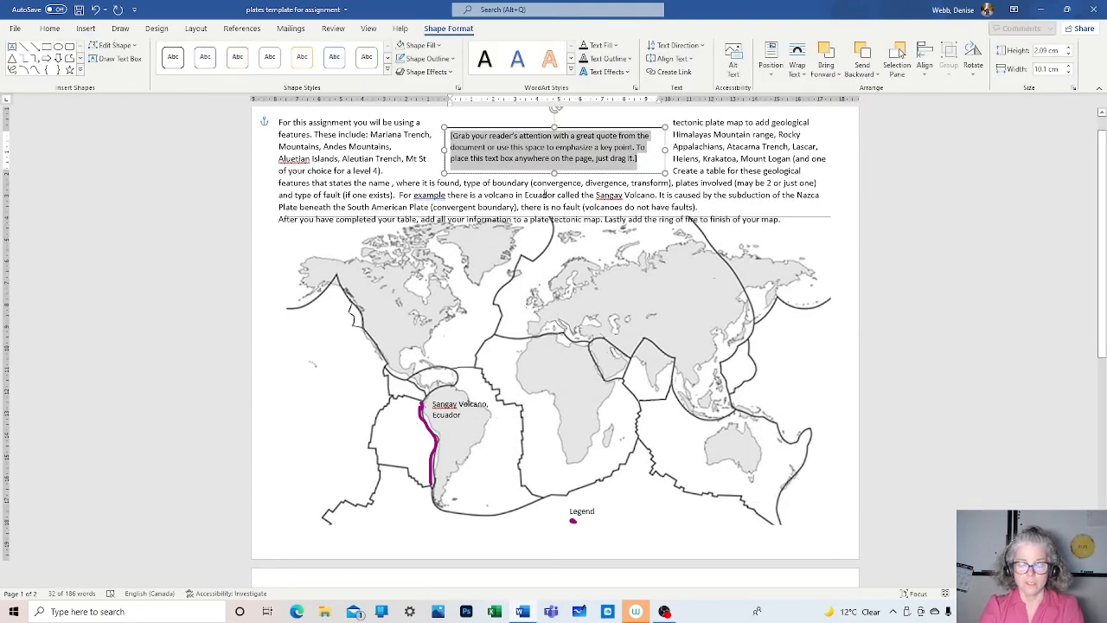
text(con)
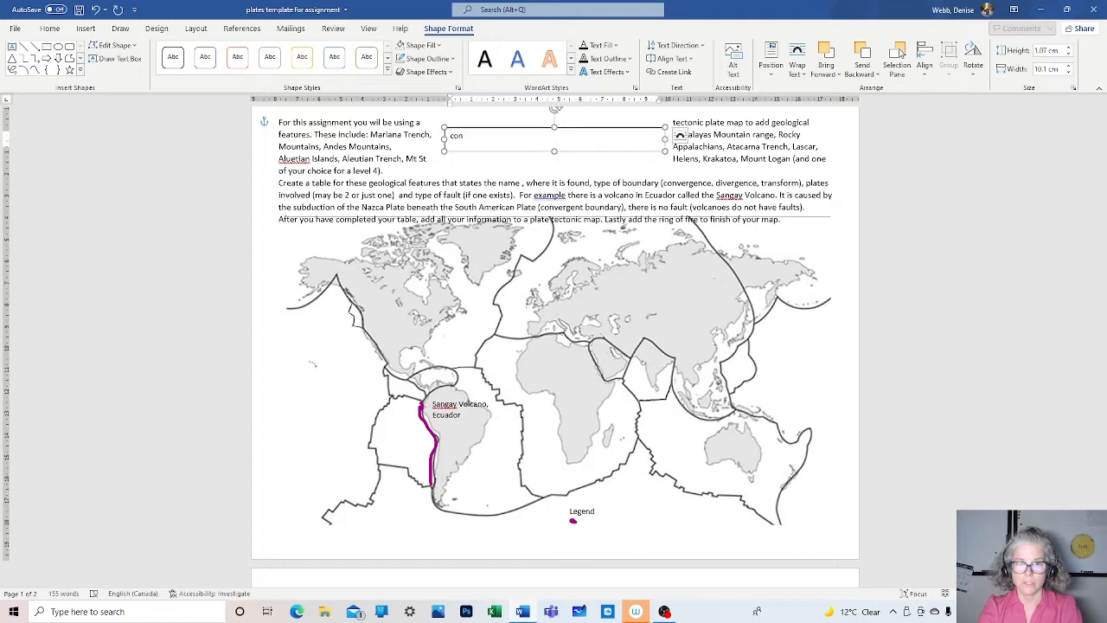
text(vergent boundary)
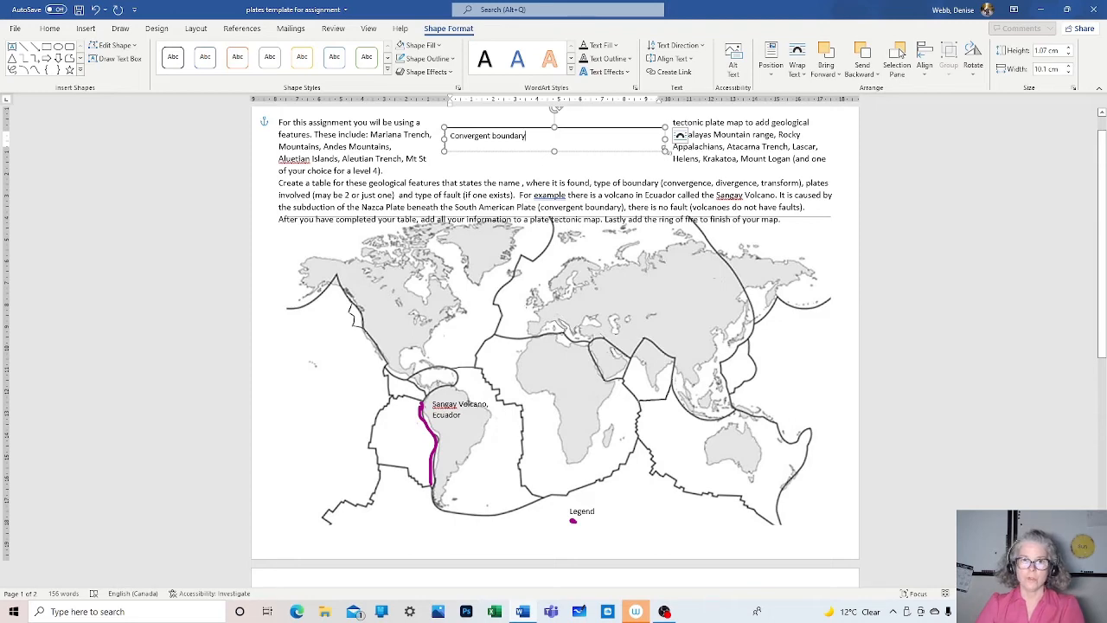
Shrink the Convergent boundary text box to about 4.29 cm wide by 0.93 cm high and place it beneath the Legend heading.
drag(663, 149, 537, 147)
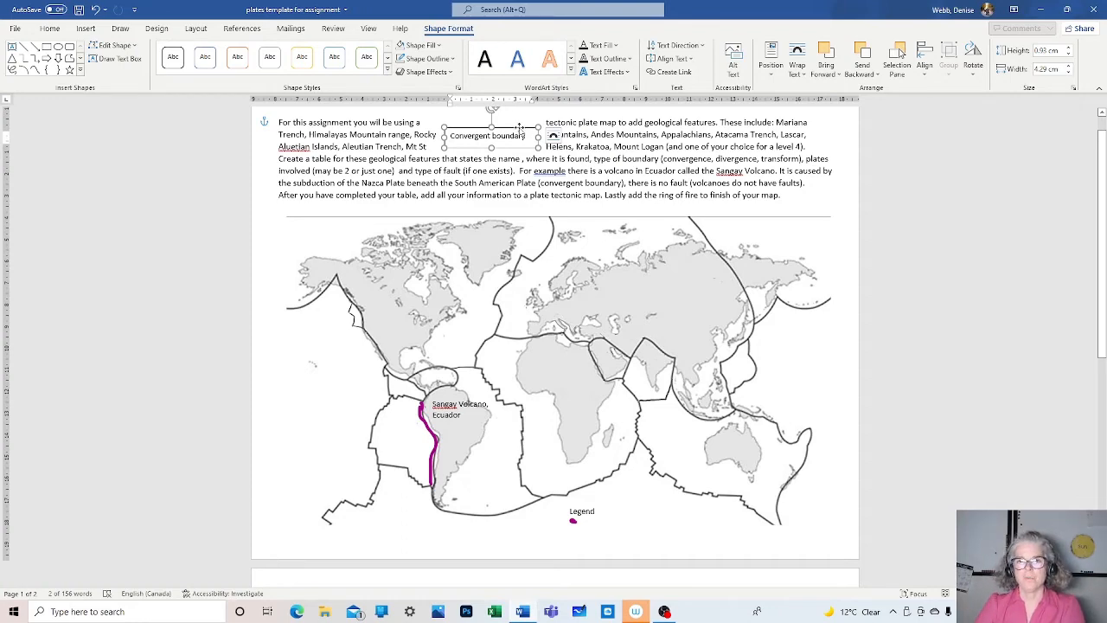
drag(519, 128, 648, 515)
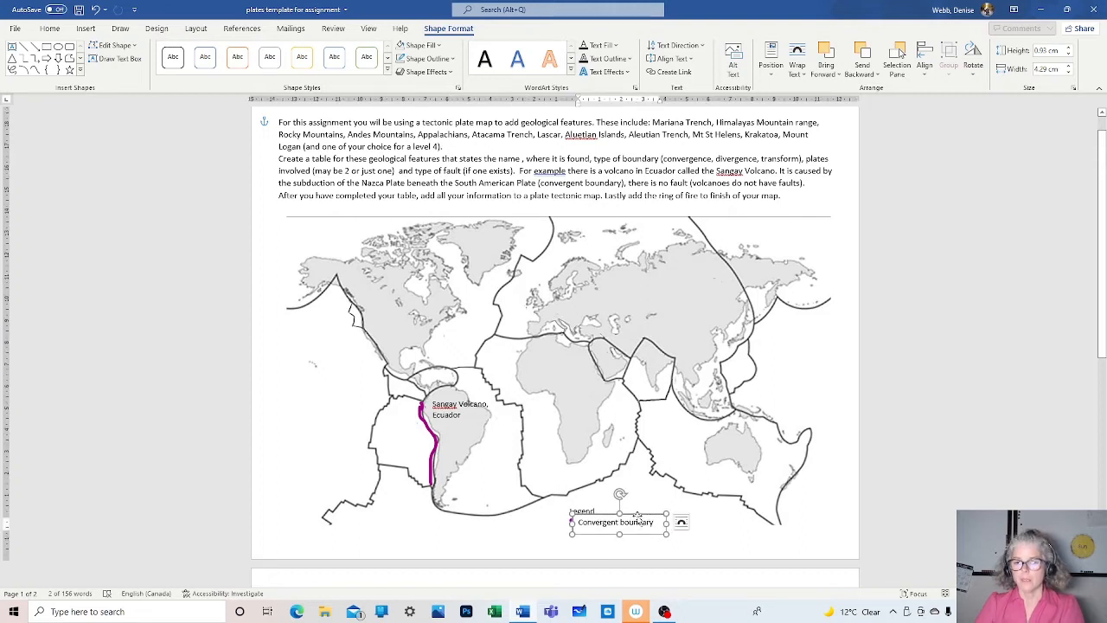
Remove the fill and outline from the Convergent boundary text box in the legend.
right_click(640, 516)
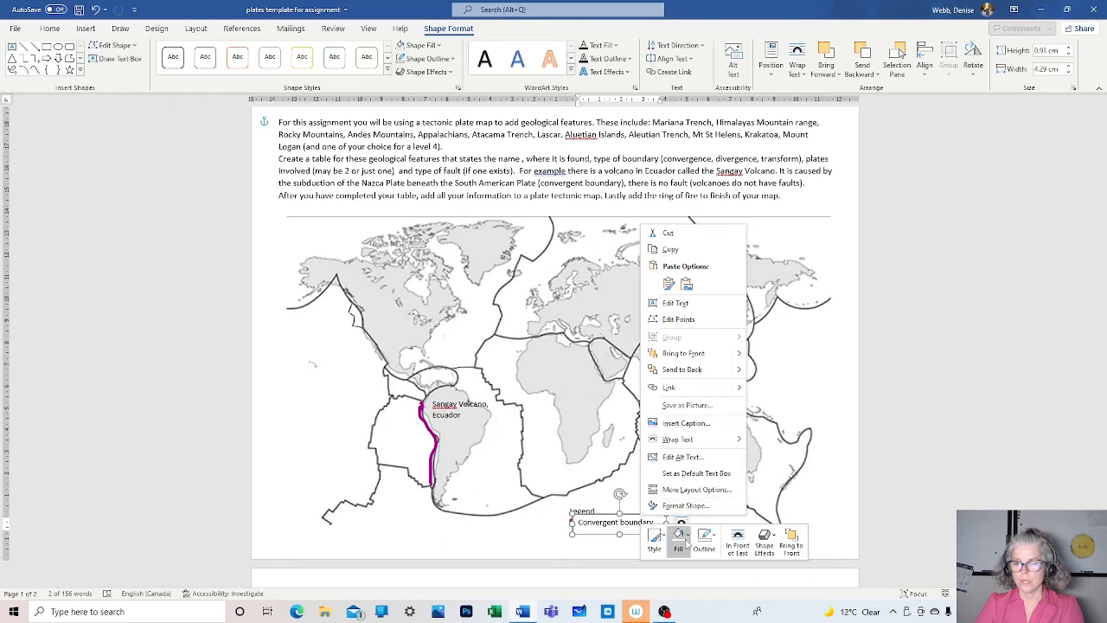
click(679, 540)
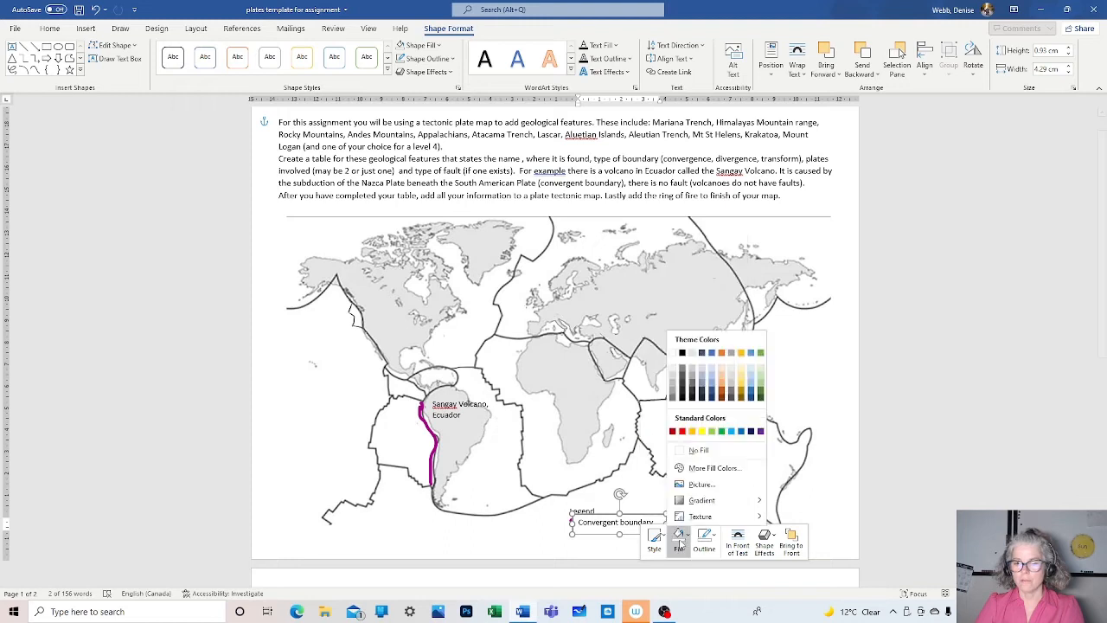
click(681, 454)
click(702, 543)
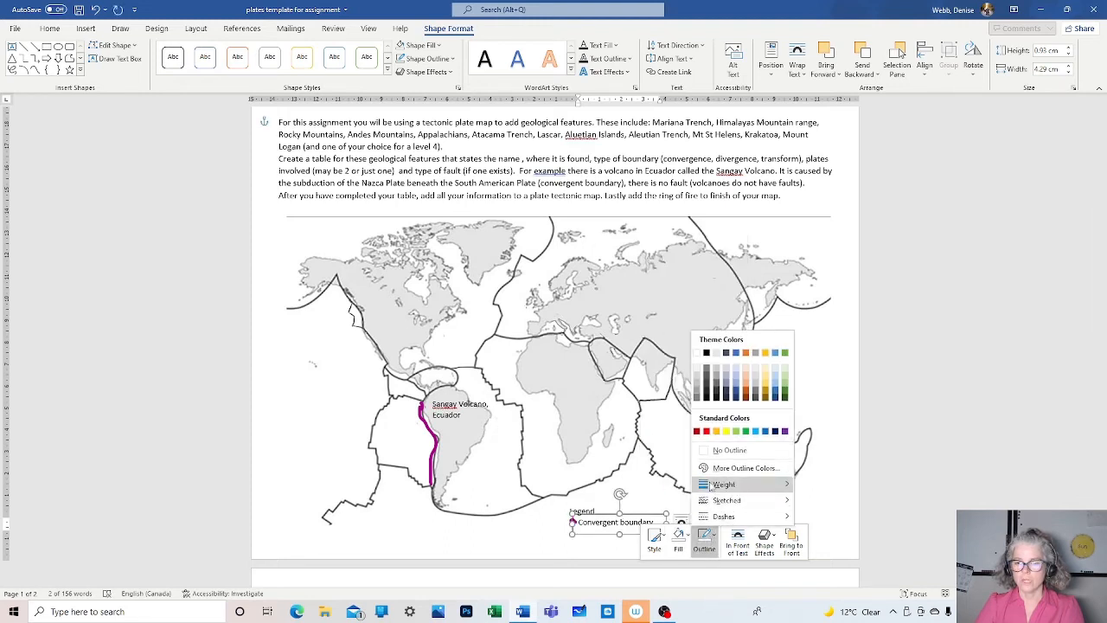
click(730, 449)
click(636, 506)
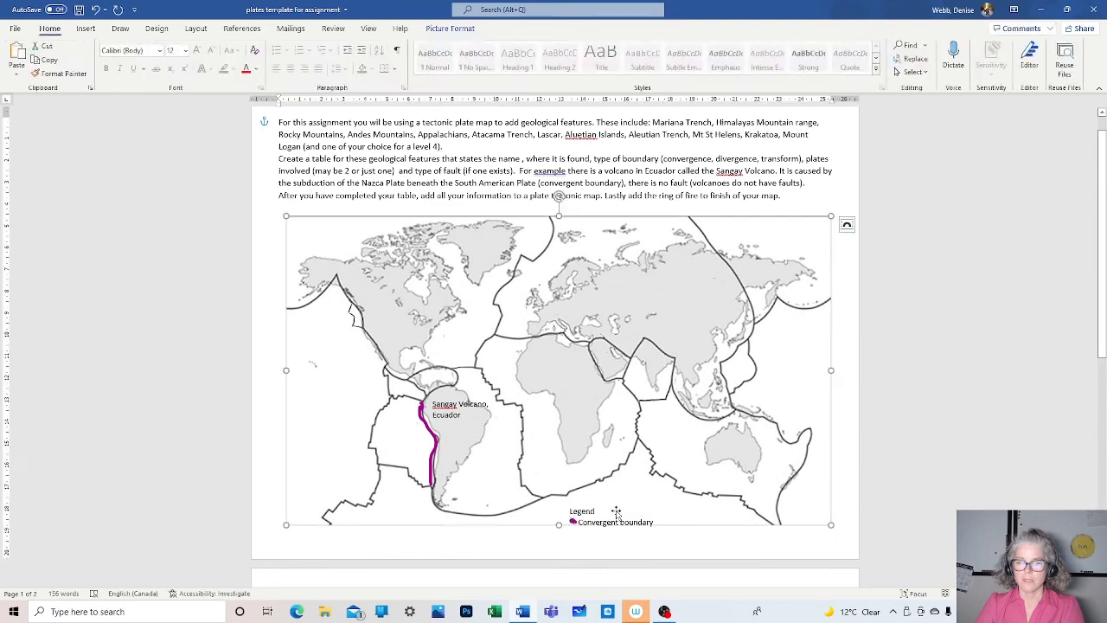
click(683, 533)
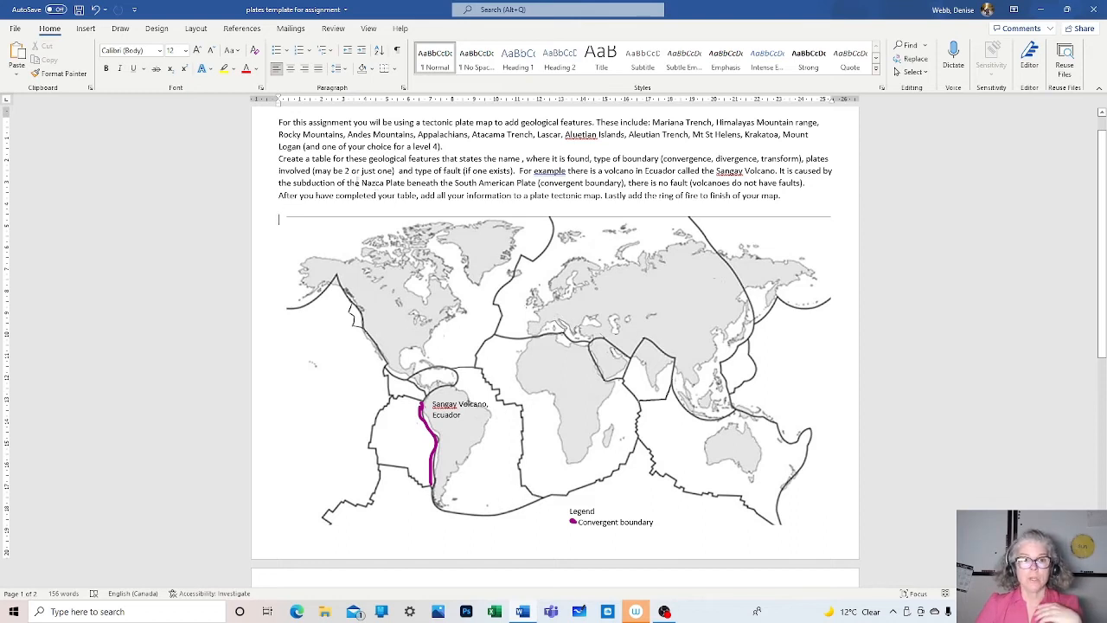
Check the Nazca Plate on the labelled reference map and insert a Simple Text Box reading "Nazca Plate".
drag(361, 183, 406, 183)
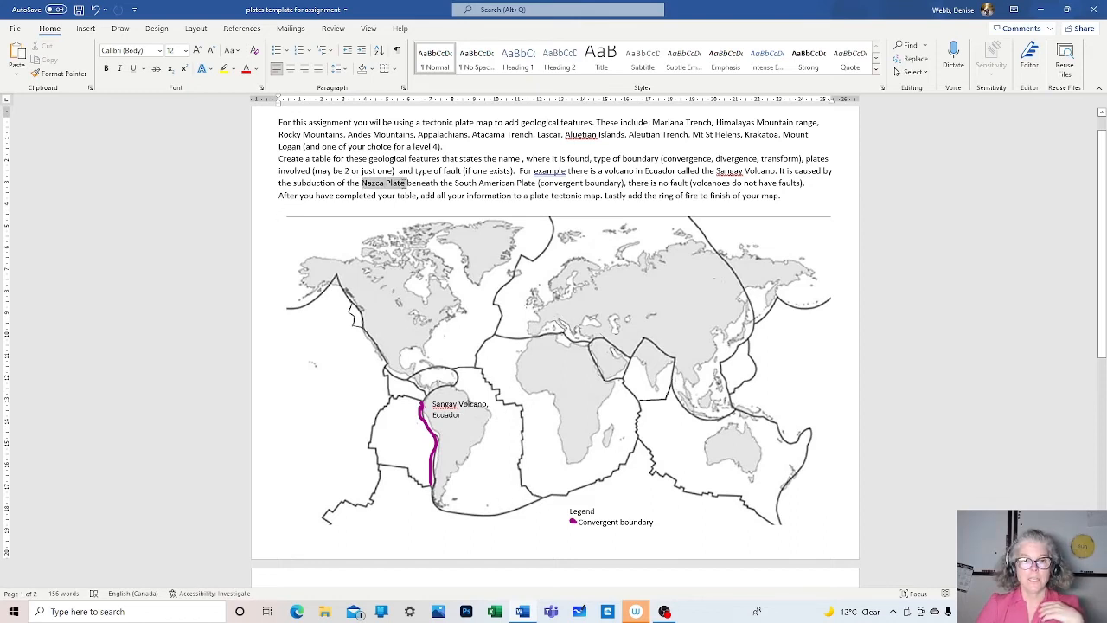
scroll(612, 516, down, 5)
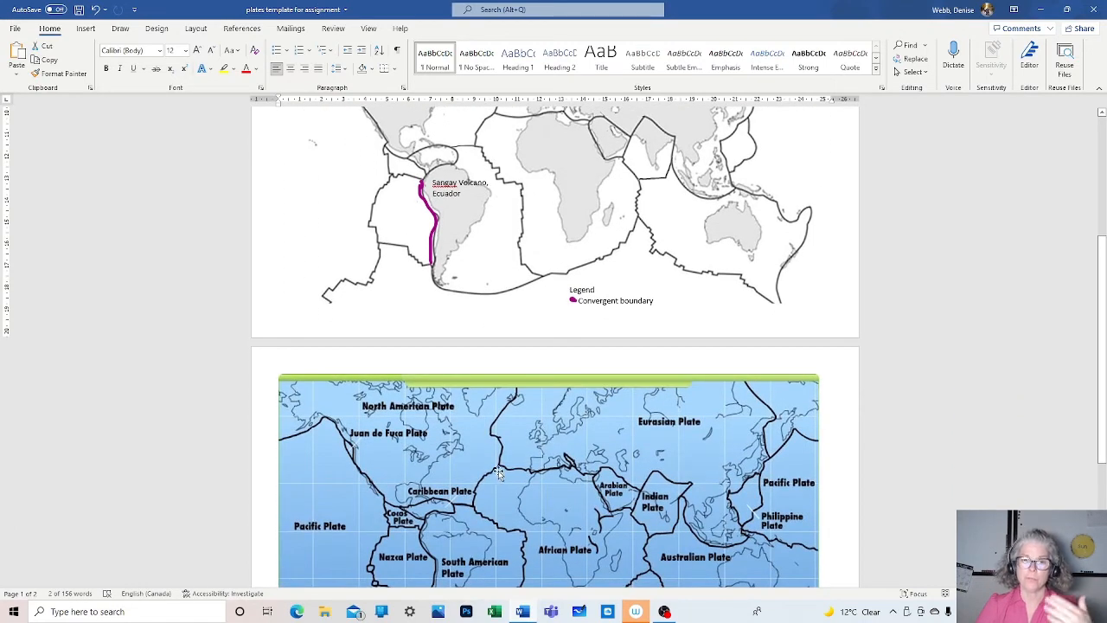
scroll(497, 477, down, 1)
scroll(510, 471, up, 1)
scroll(520, 470, up, 5)
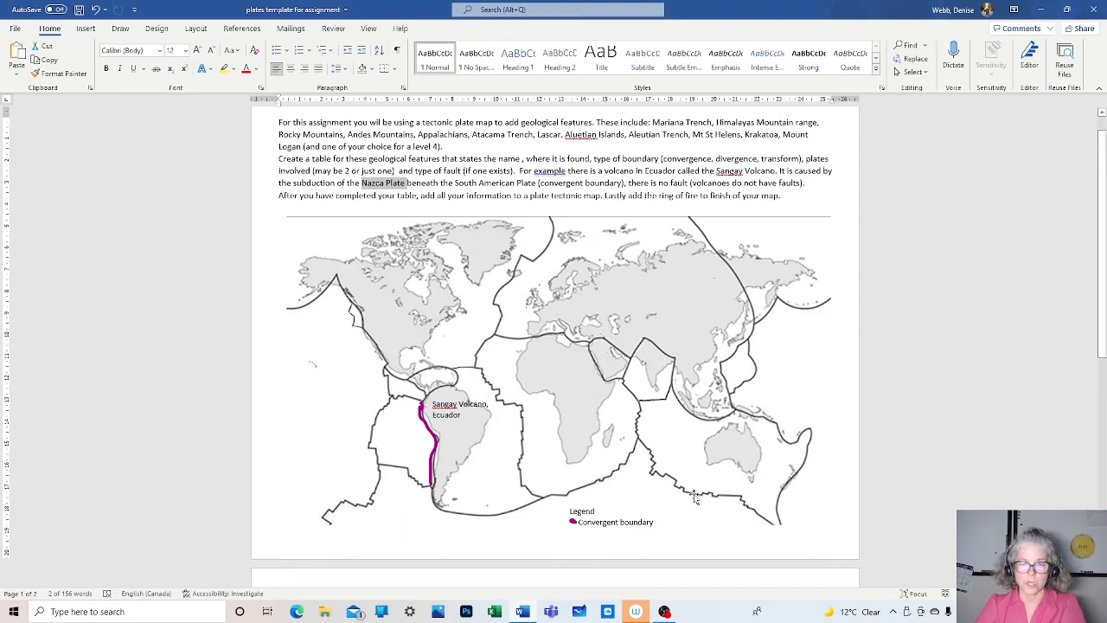
click(86, 29)
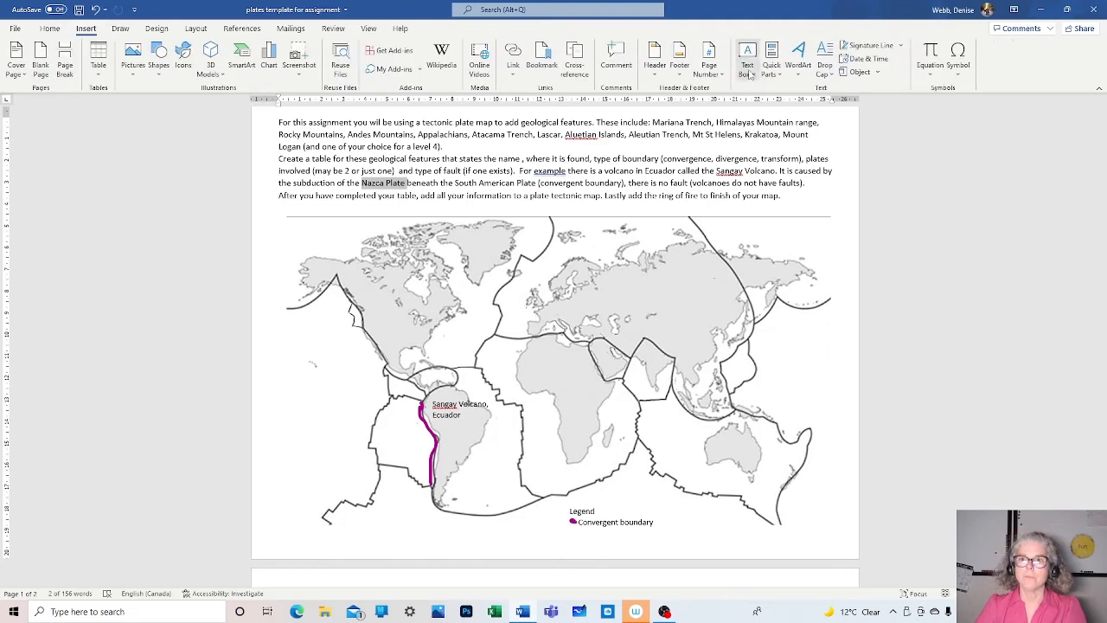
click(751, 72)
click(784, 140)
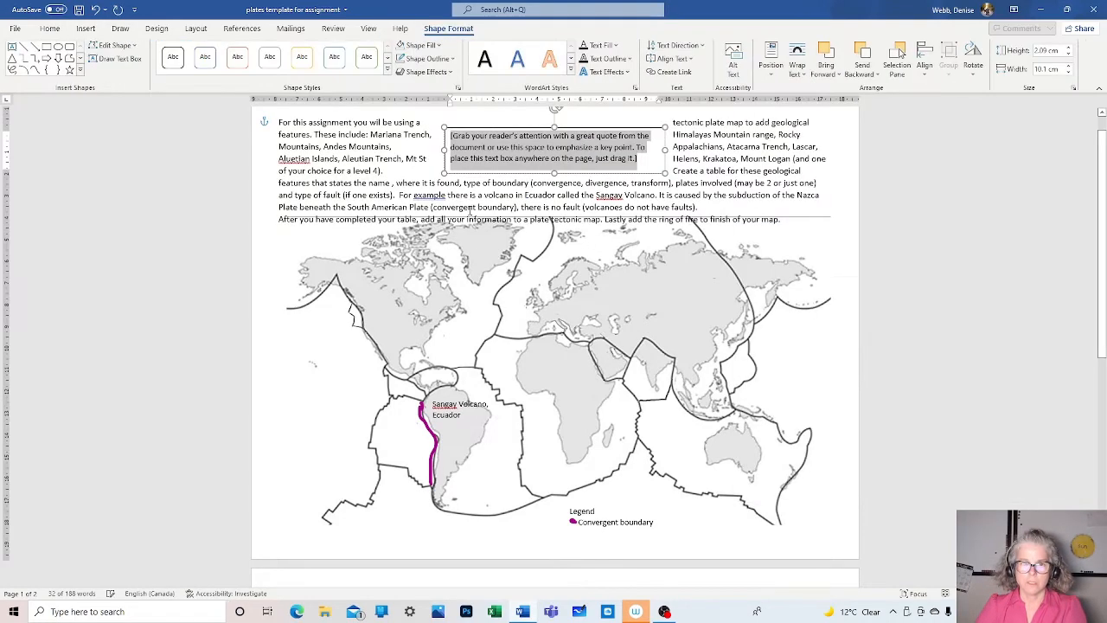
text(Nazca Plate)
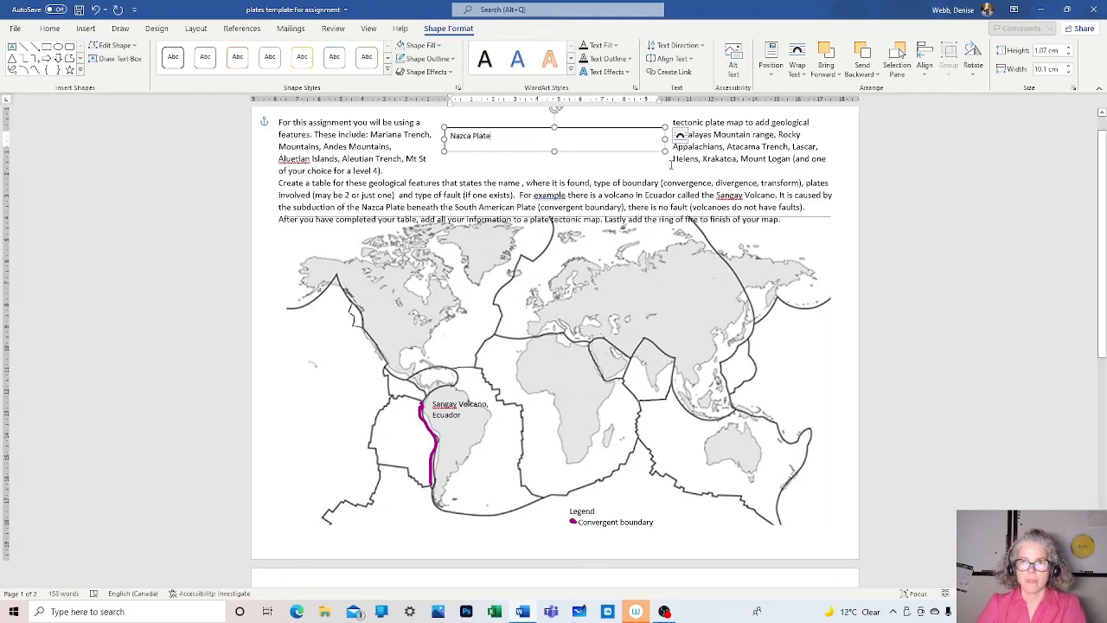
Split the Nazca Plate label onto two lines, shrink its box to about 1.48 by 1.35 cm and place it west of South America.
drag(666, 150, 415, 430)
click(403, 434)
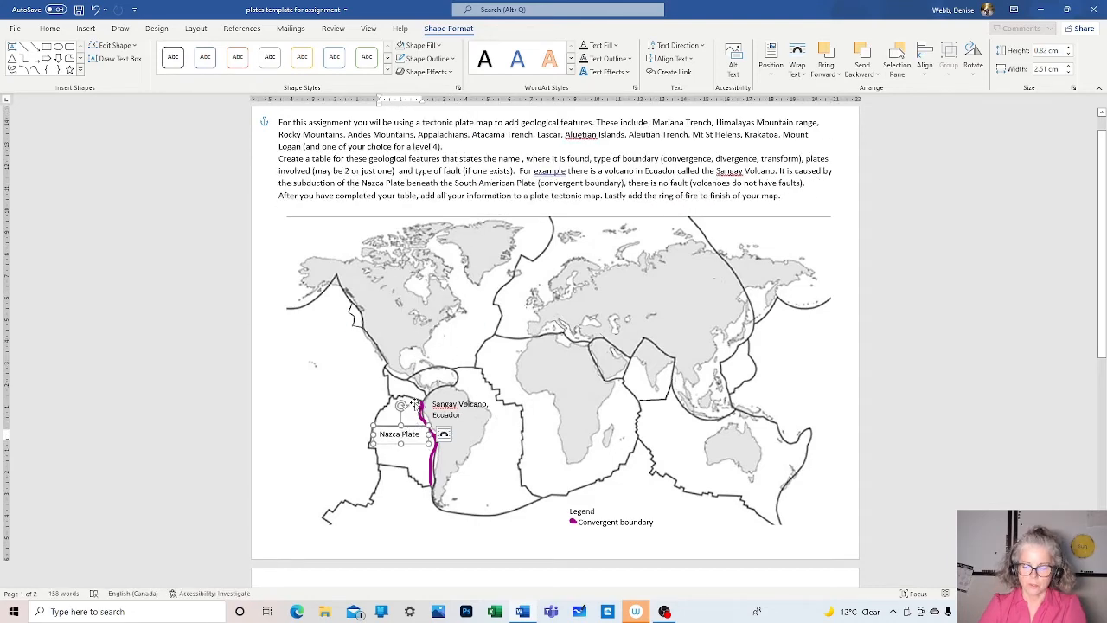
key(Return)
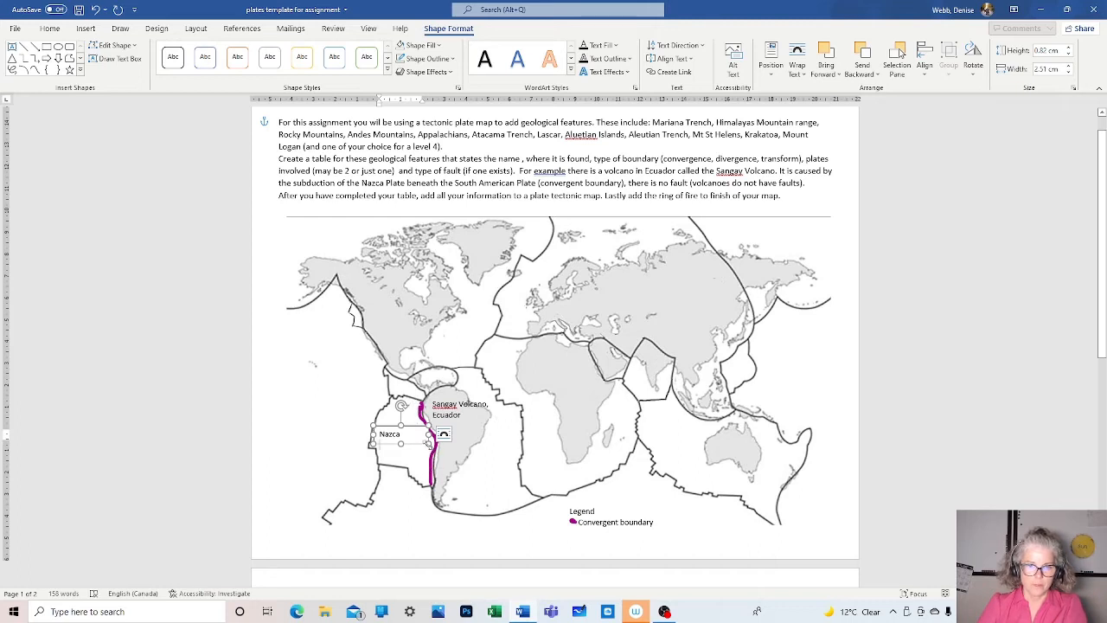
drag(428, 445, 407, 455)
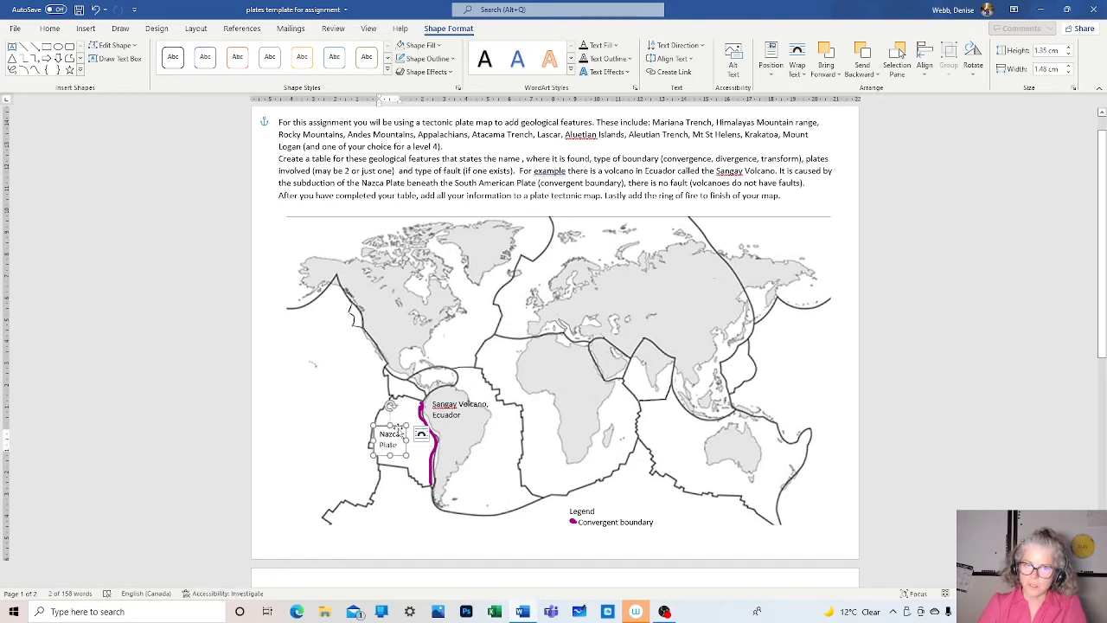
click(398, 425)
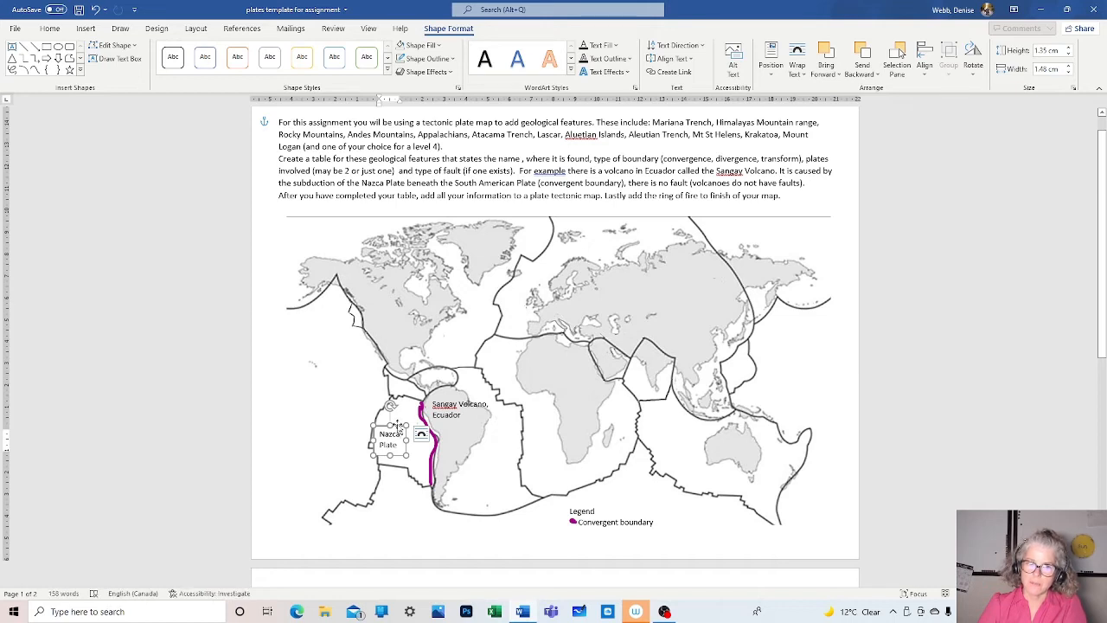
drag(398, 426, 393, 417)
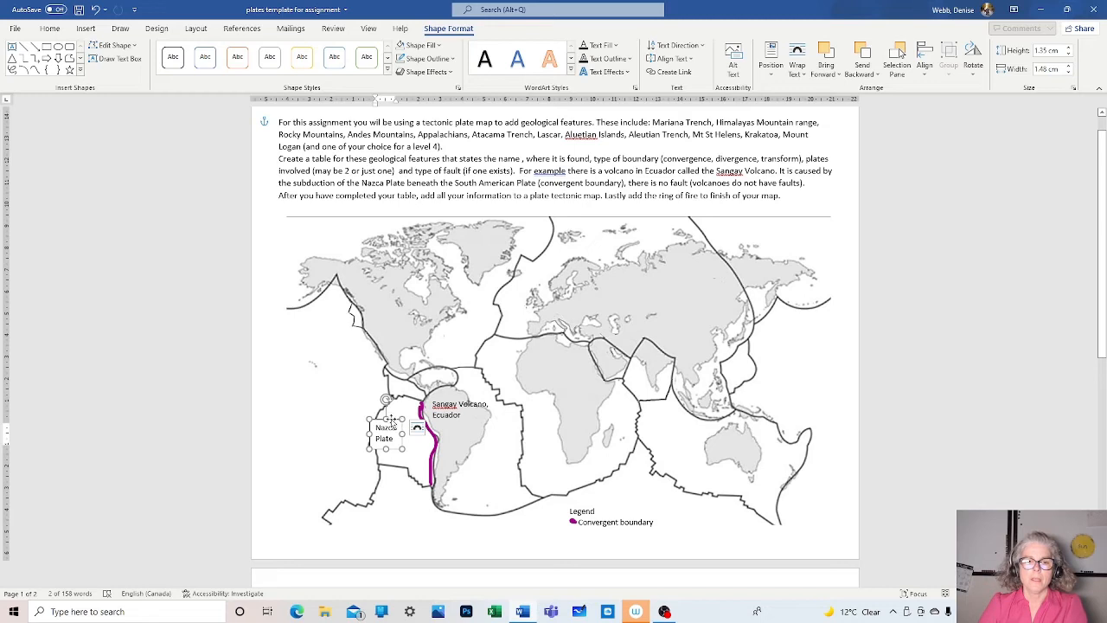
Remove the fill and outline from the Nazca Plate text box.
right_click(392, 421)
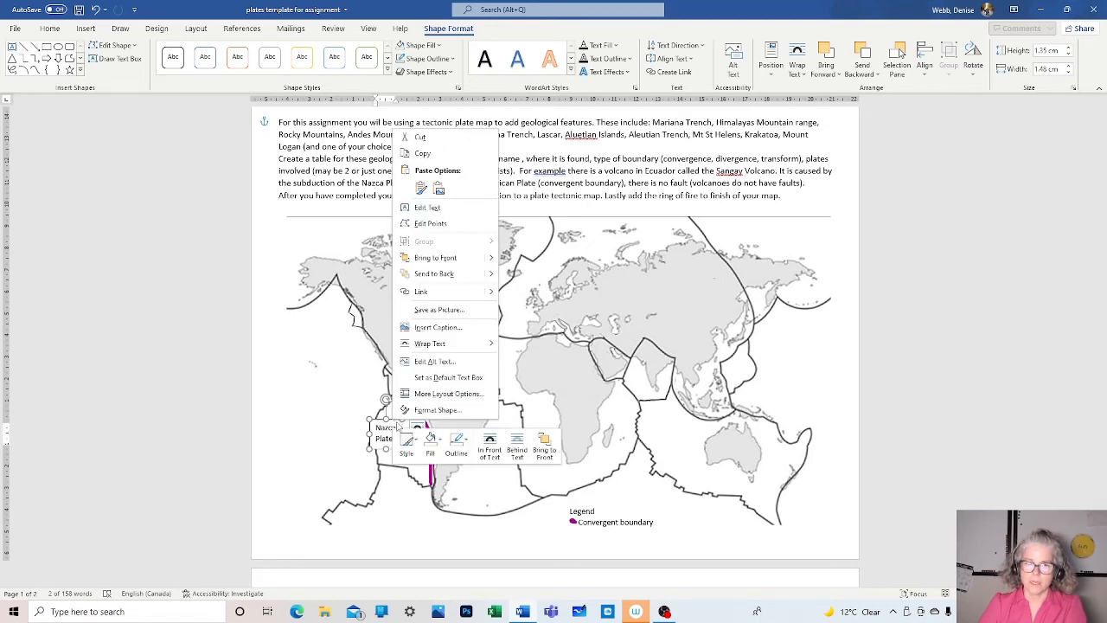
click(430, 442)
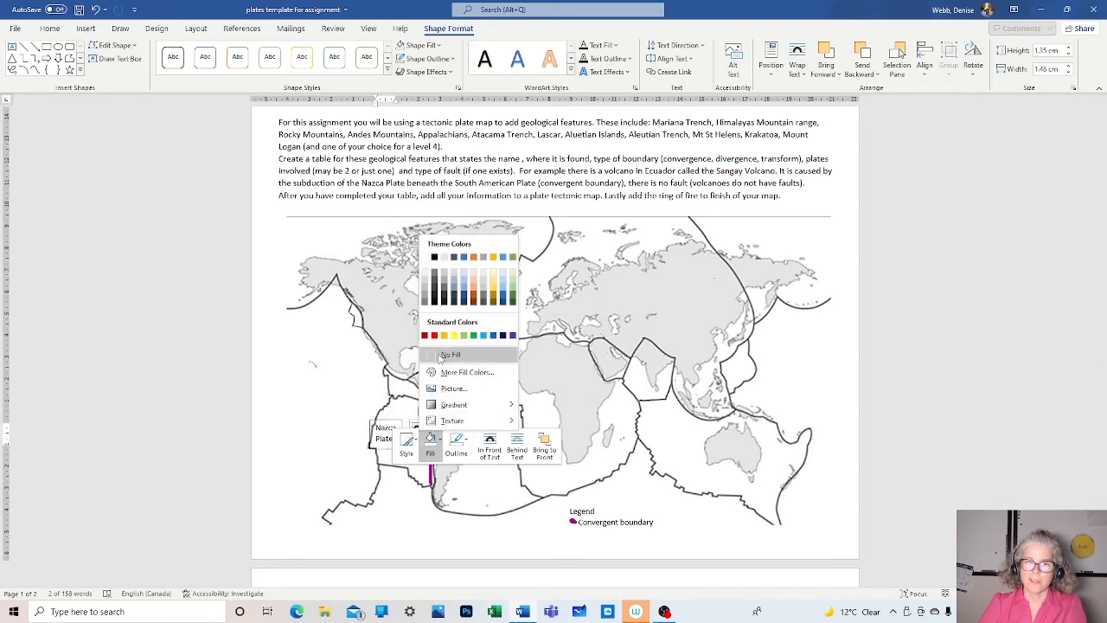
click(440, 356)
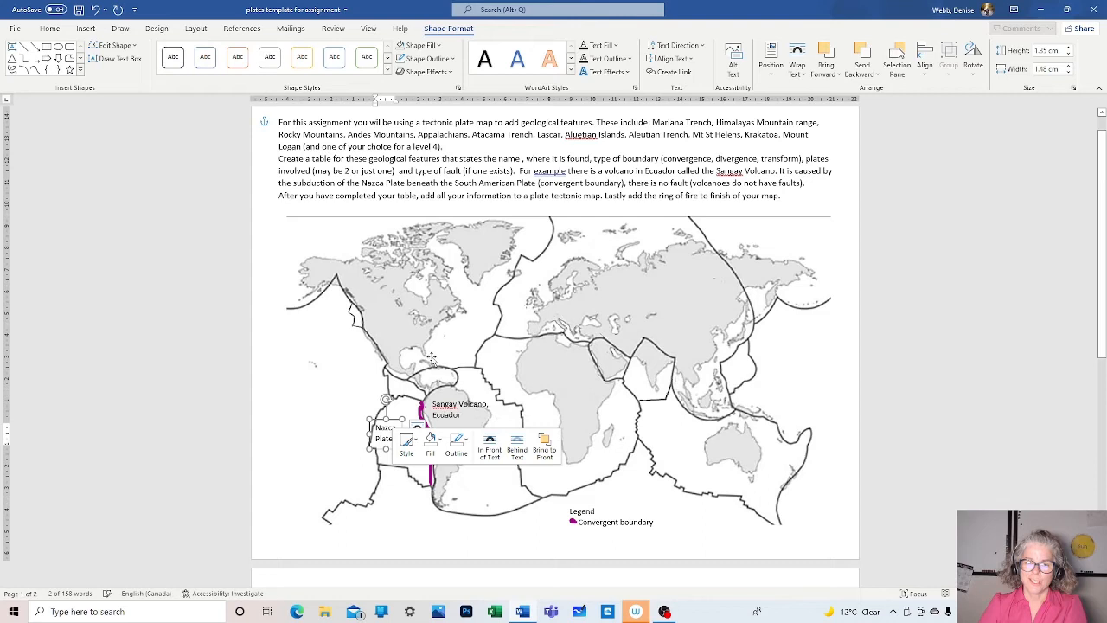
click(461, 452)
click(406, 349)
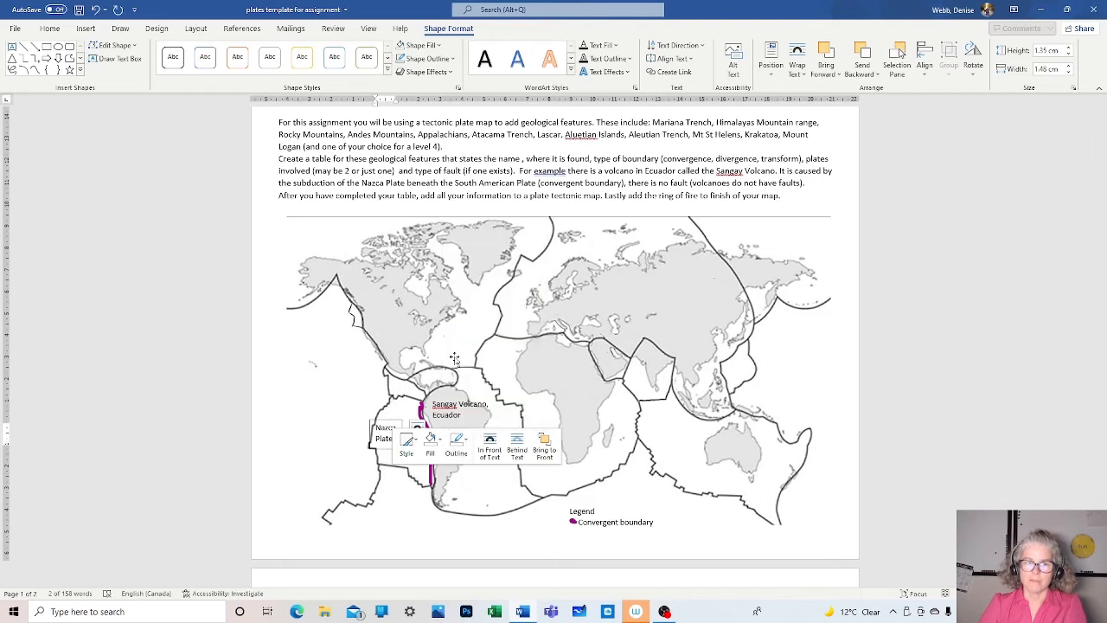
click(403, 503)
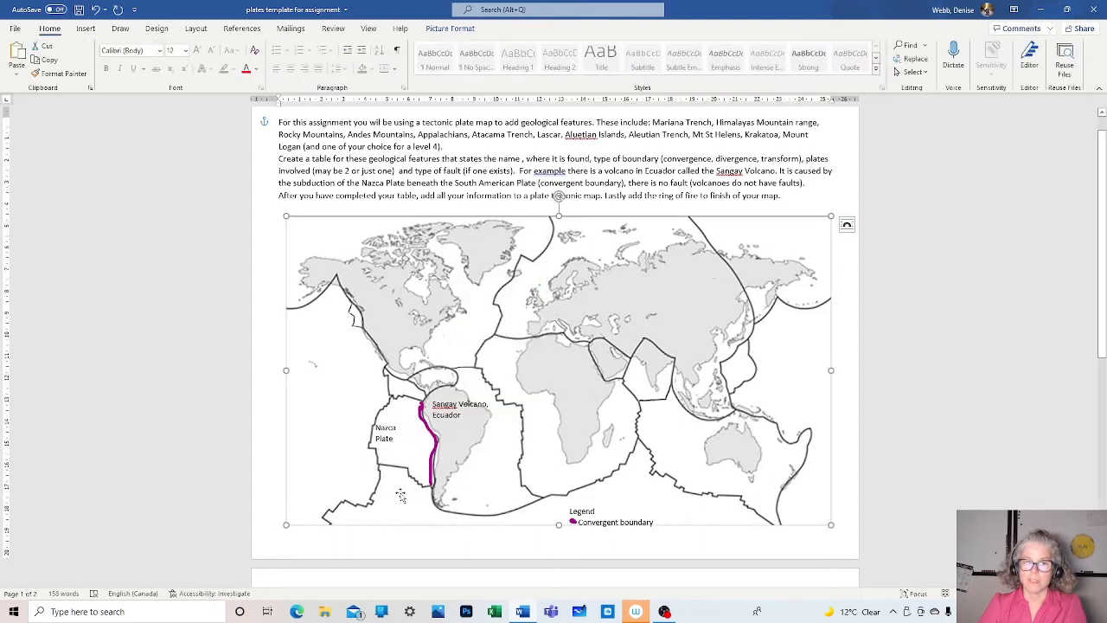
click(385, 544)
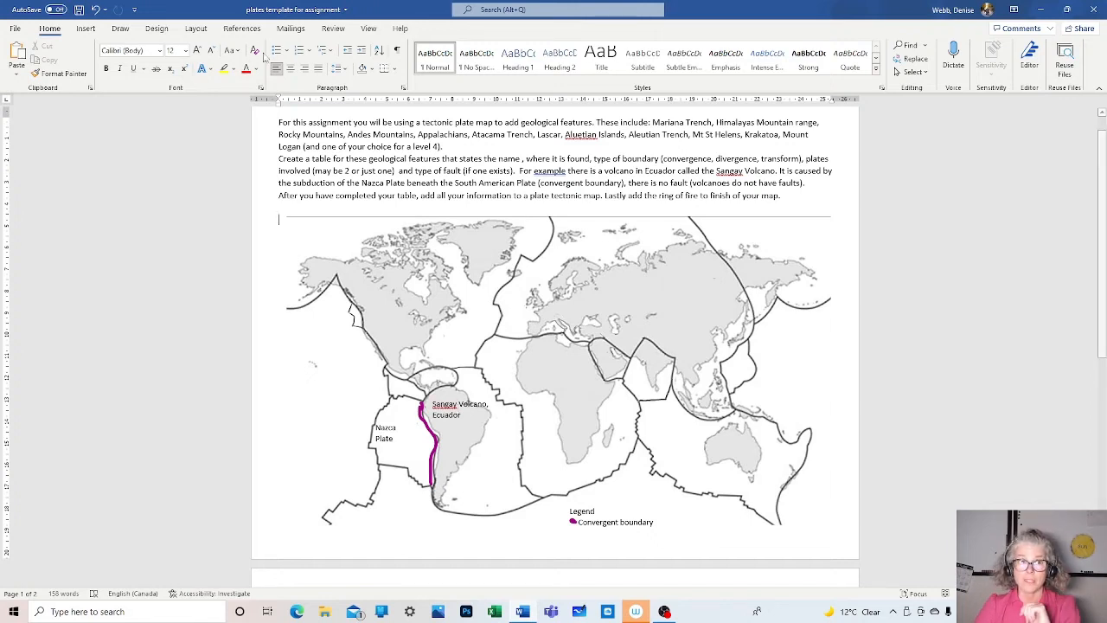
Change the drawing pen's ink to light blue and mark the Sangay Volcano's location beside its label in Ecuador.
click(120, 28)
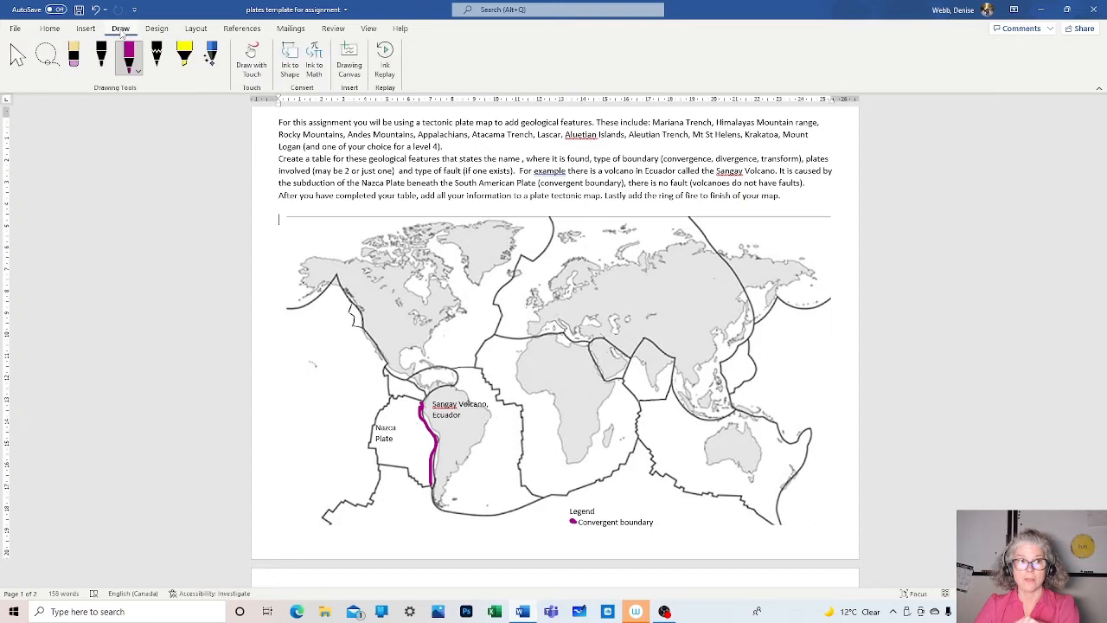
click(137, 76)
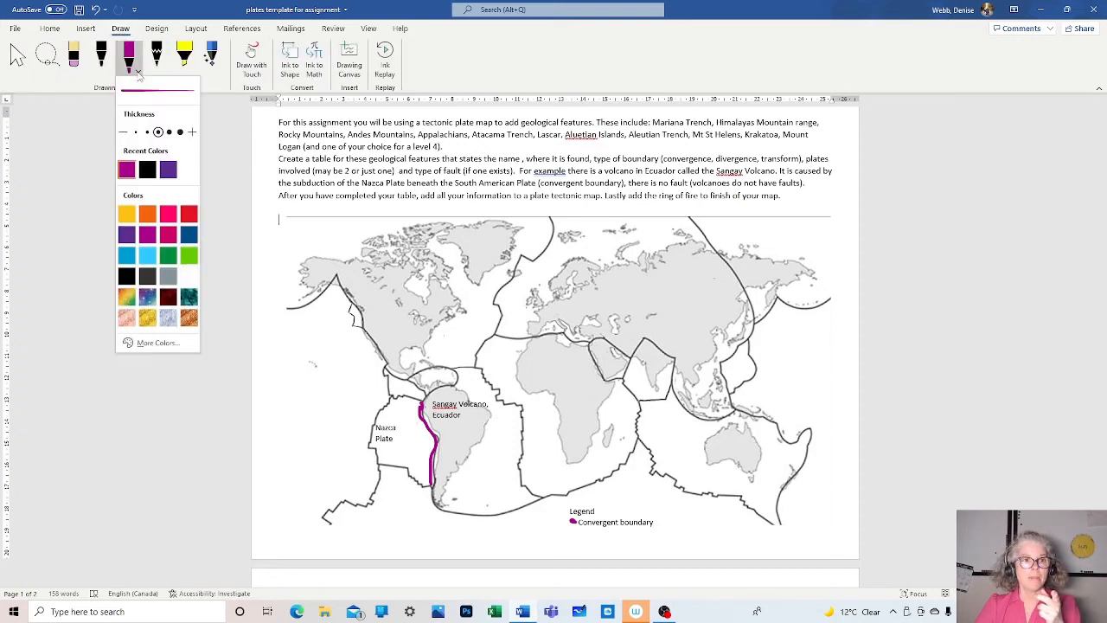
click(148, 258)
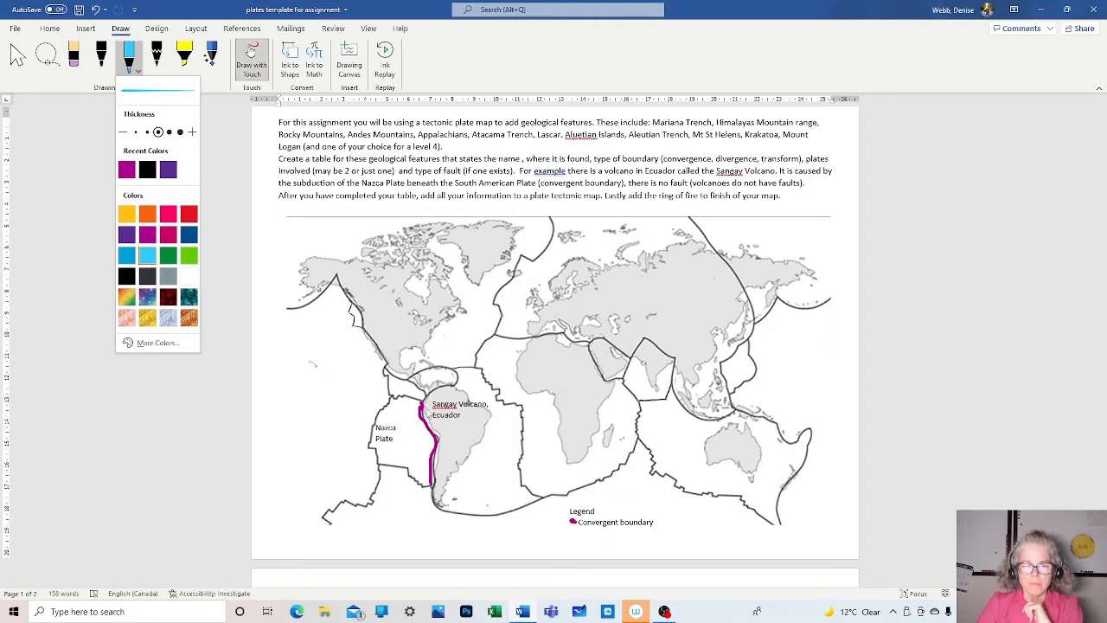
click(430, 411)
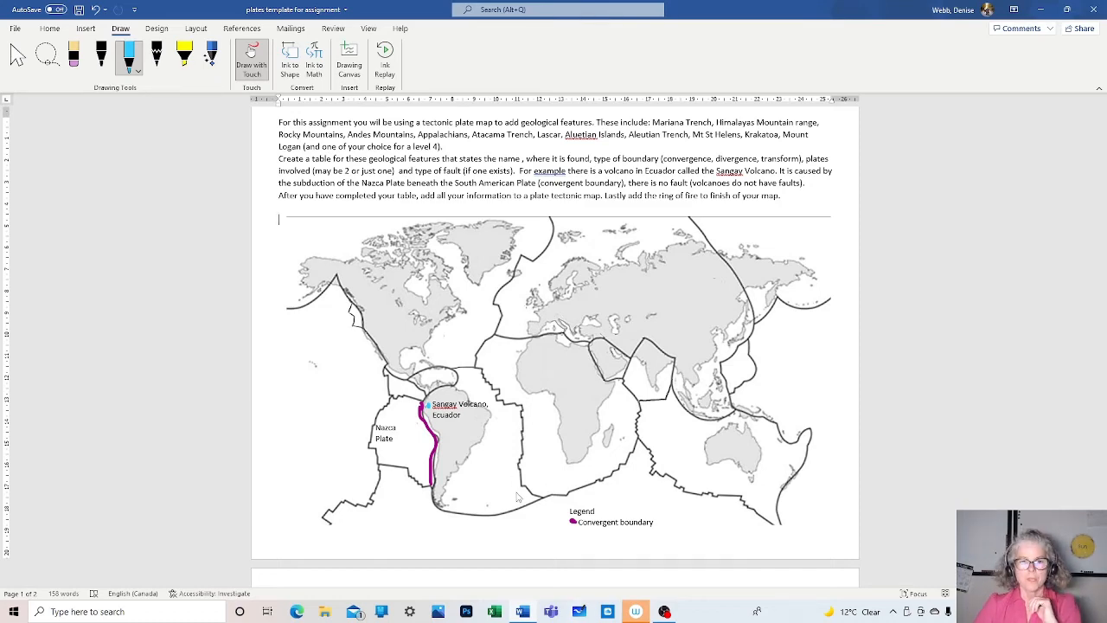
Undo the stray light-blue ink mark in the assignment instructions.
scroll(517, 491, down, 1)
scroll(514, 474, up, 1)
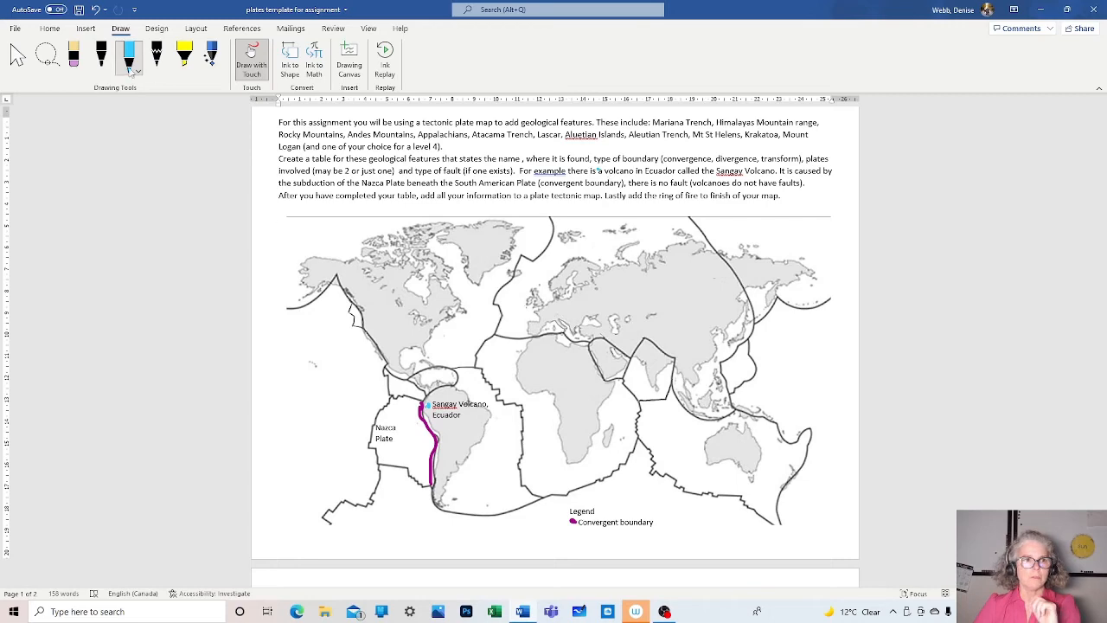
click(95, 9)
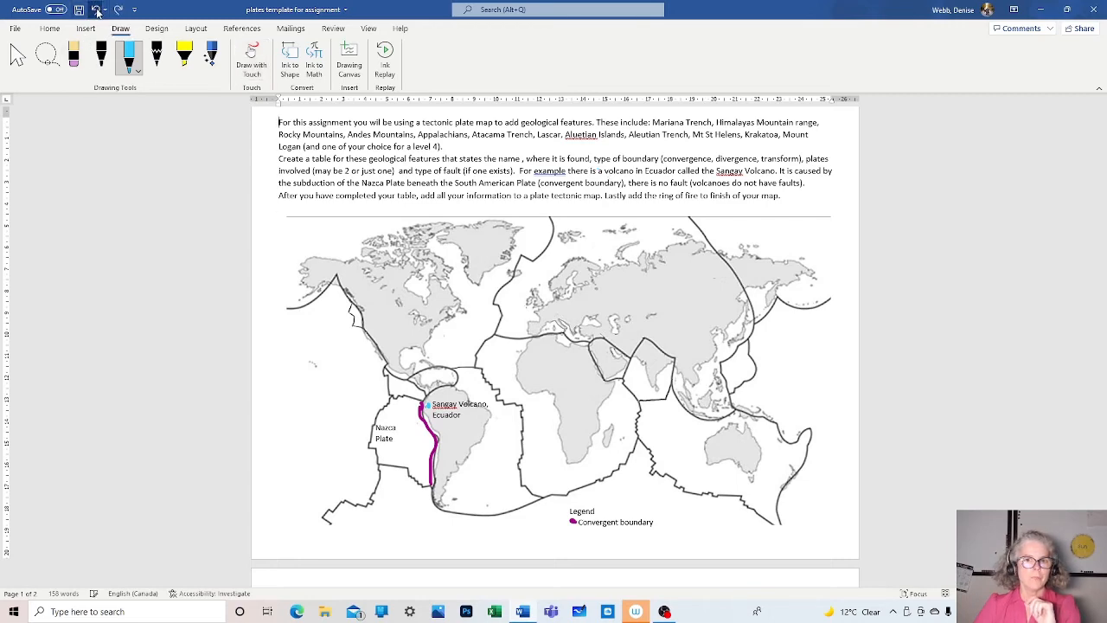
click(15, 29)
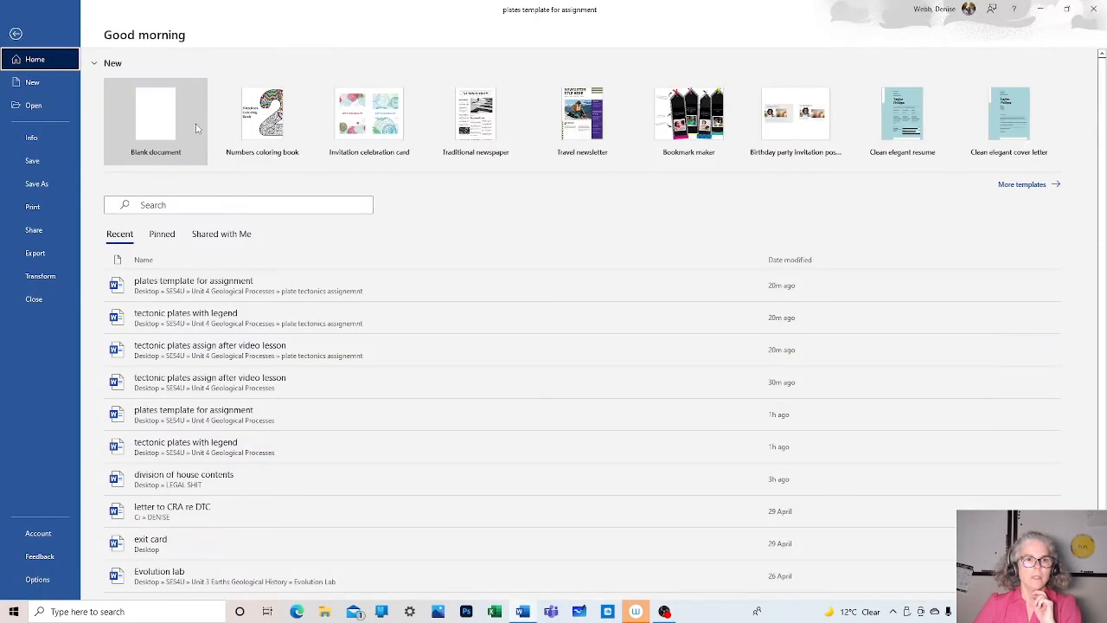
click(15, 33)
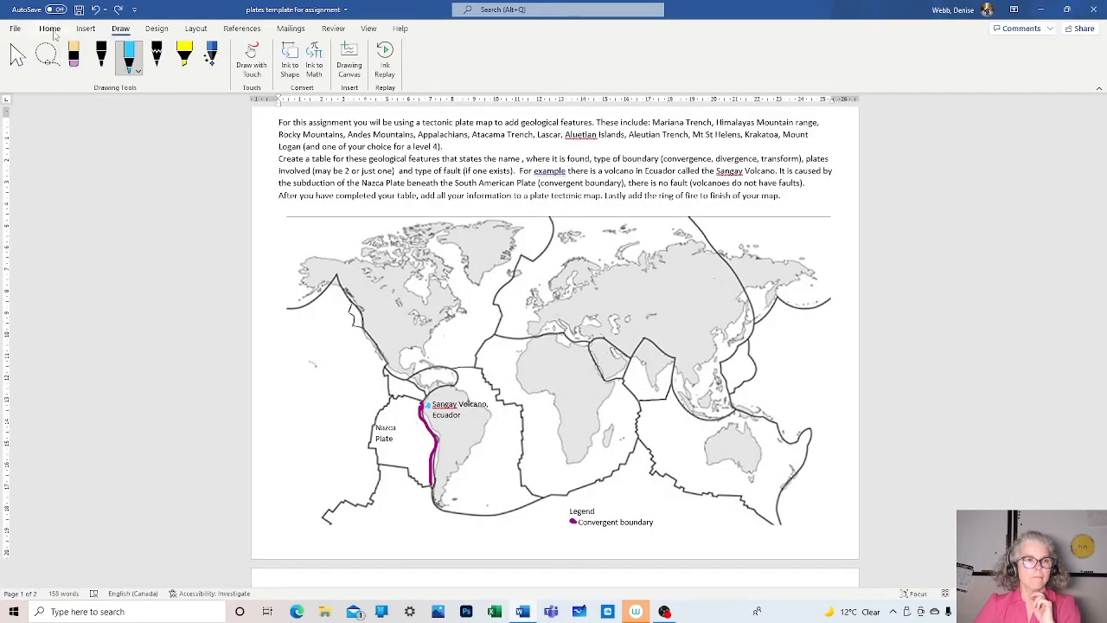
Review the example in the instructions by selecting the phrases on the Sangay Volcano in Ecuador and the convergent boundary.
click(50, 29)
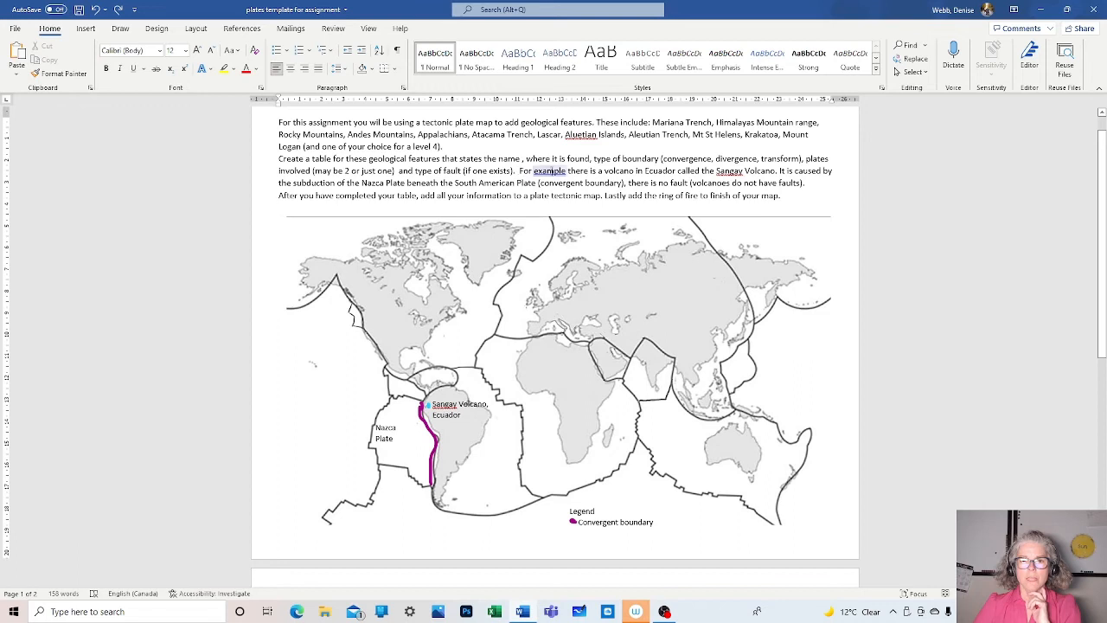
drag(606, 171, 701, 171)
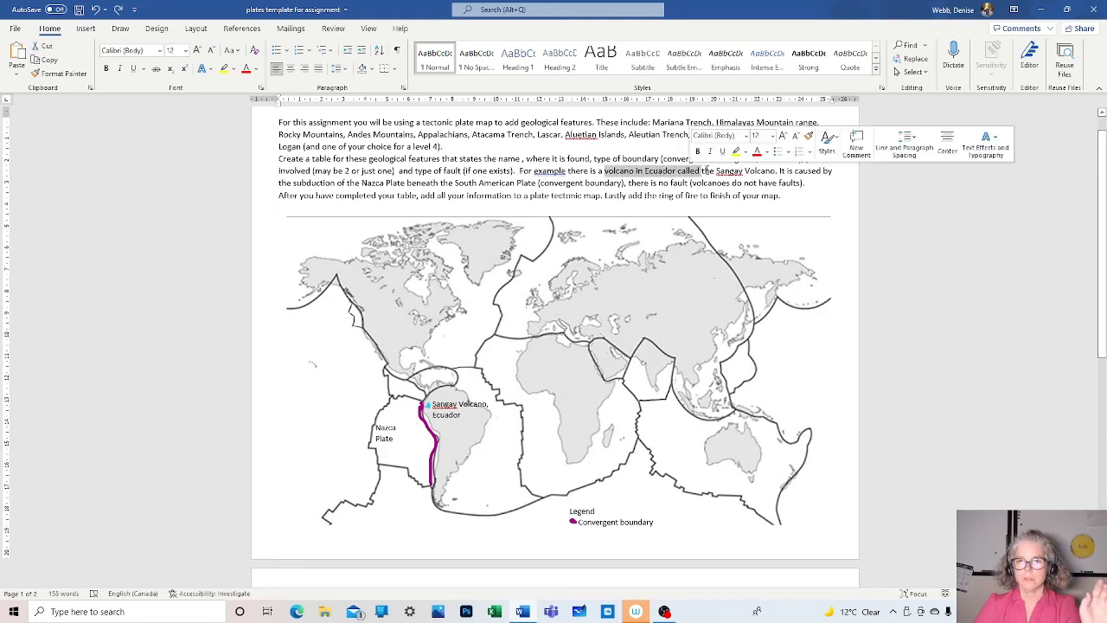
click(714, 170)
drag(645, 170, 770, 173)
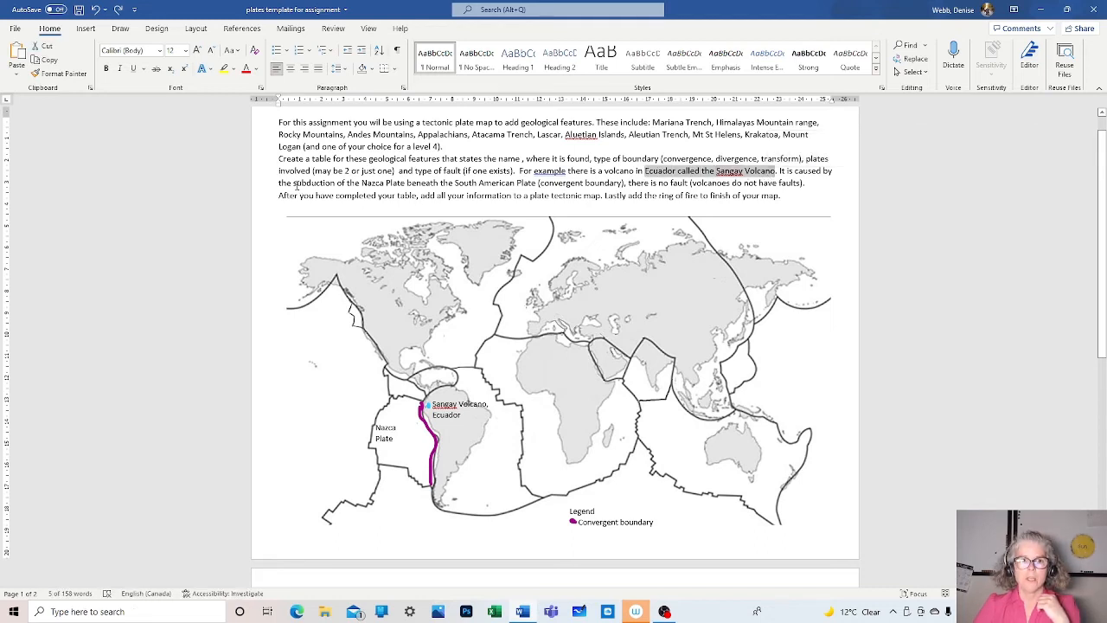
drag(362, 183, 621, 183)
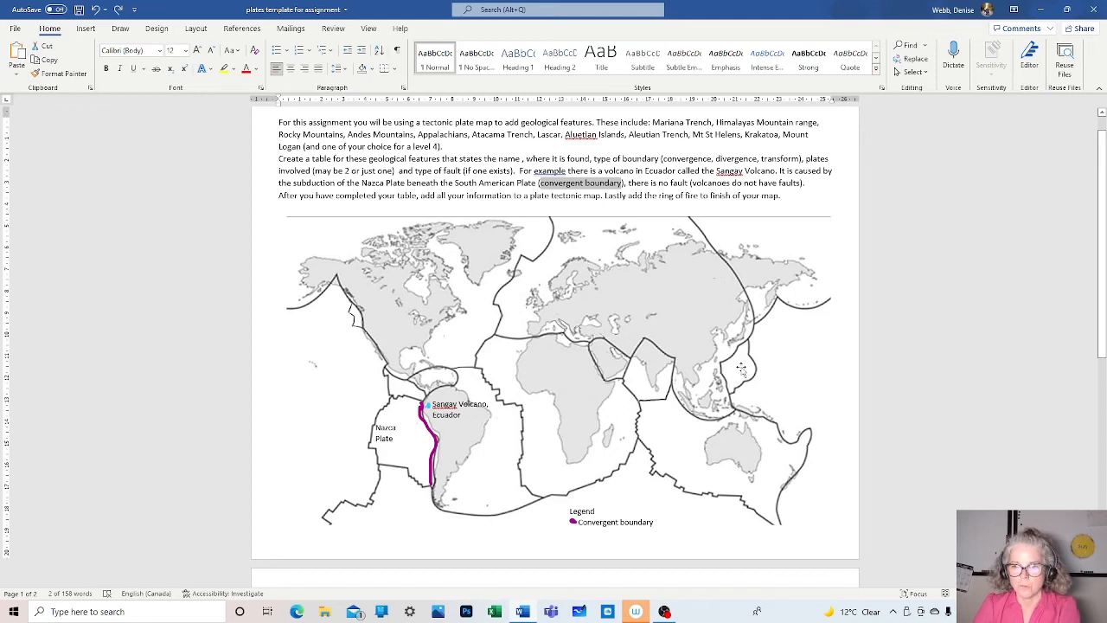
Draw a thin black arrow pointing into the small plate just east of the Philippines.
click(123, 31)
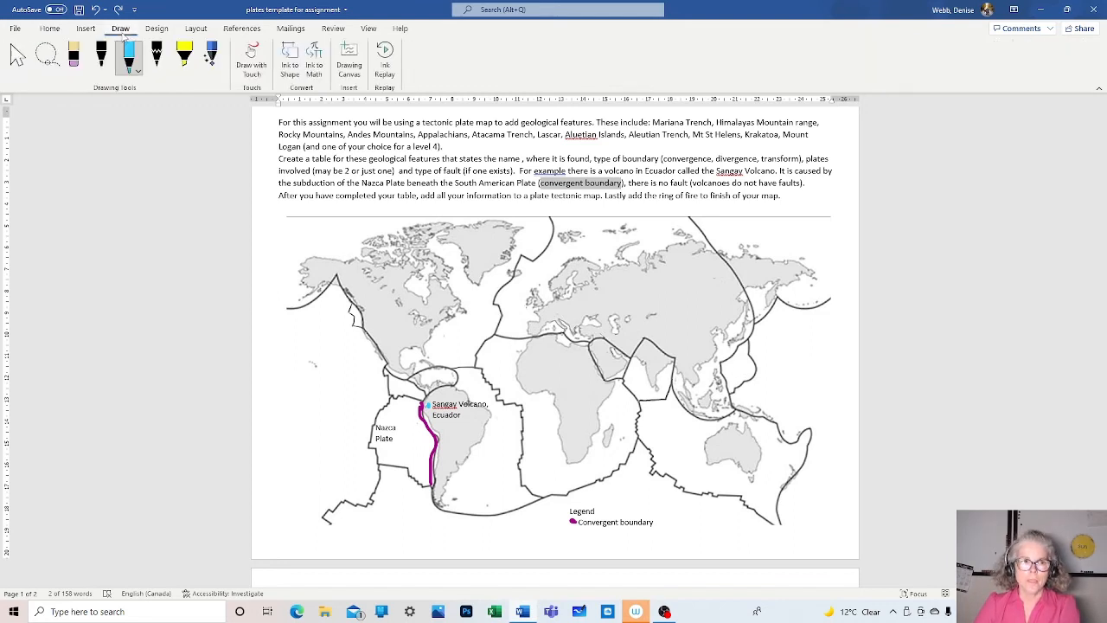
click(138, 71)
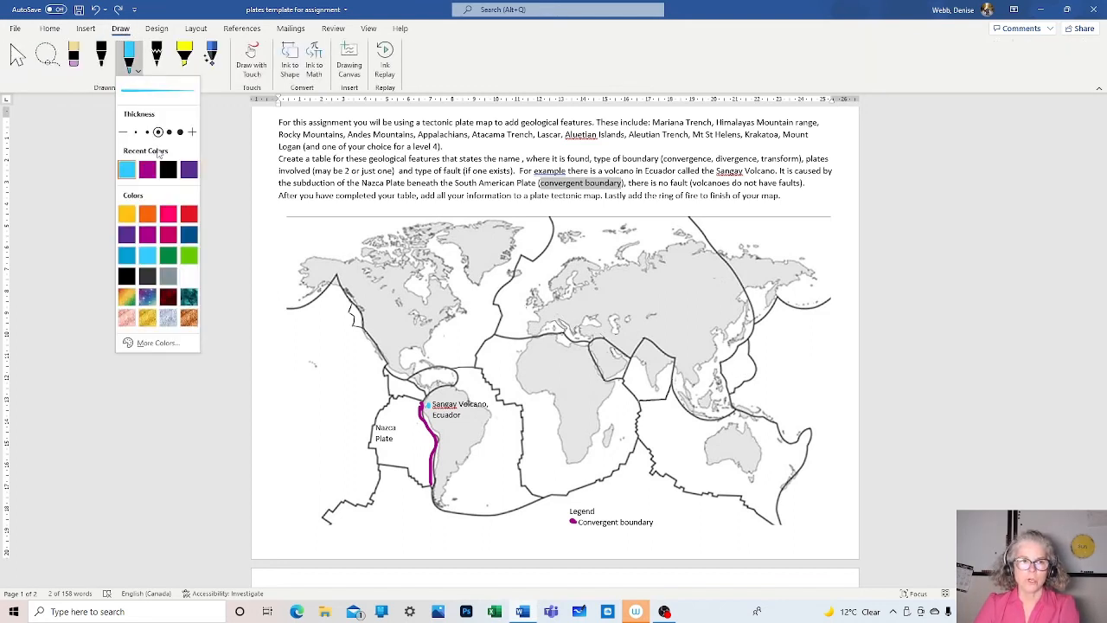
click(107, 67)
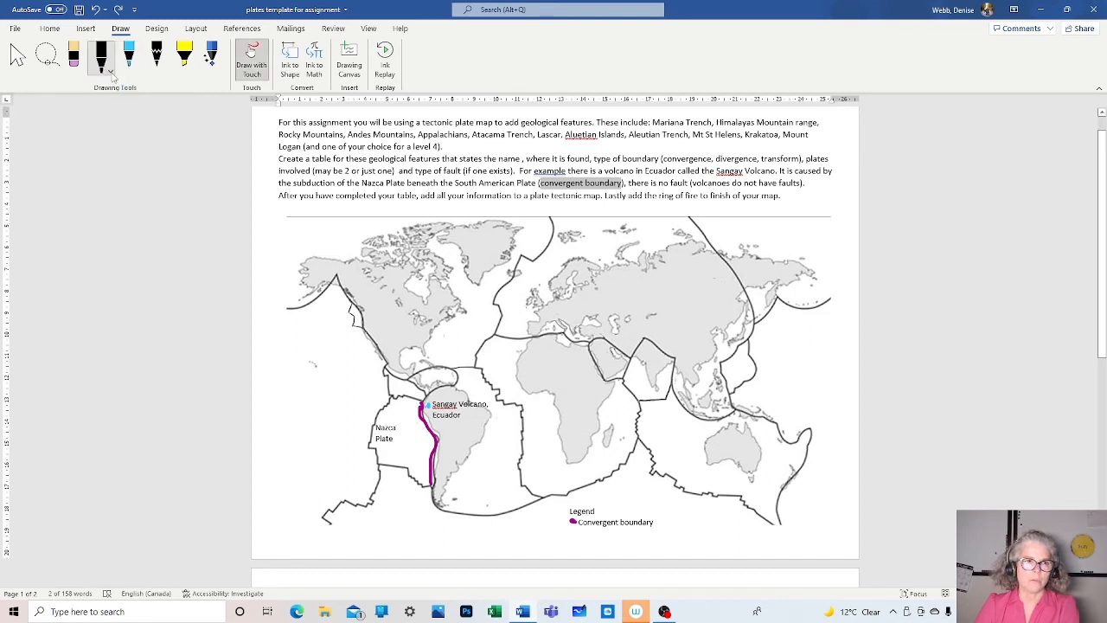
click(111, 73)
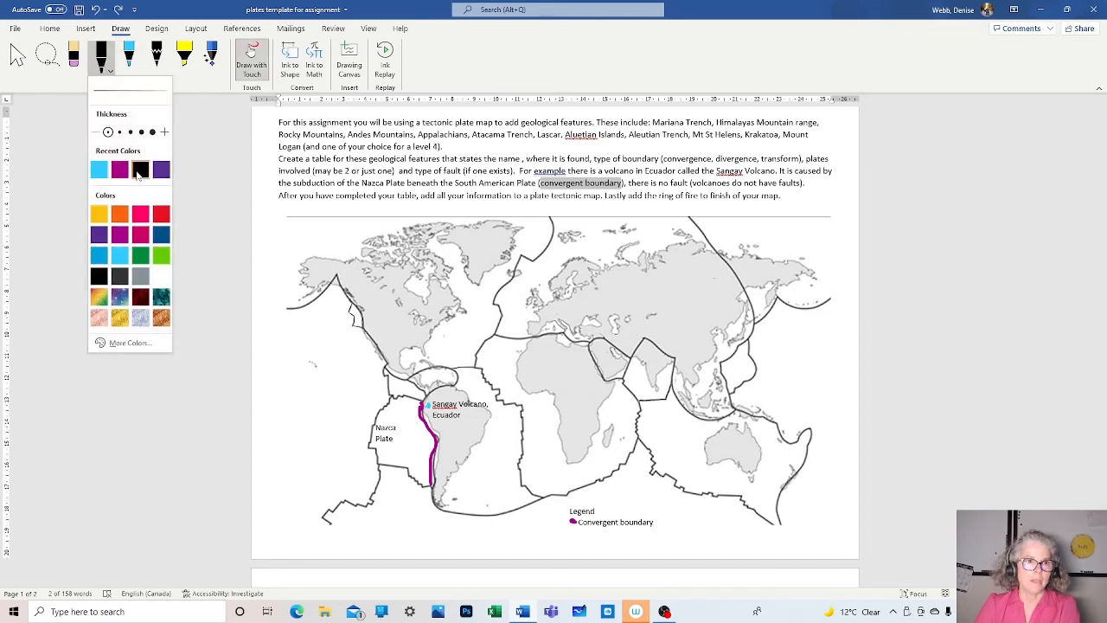
click(752, 399)
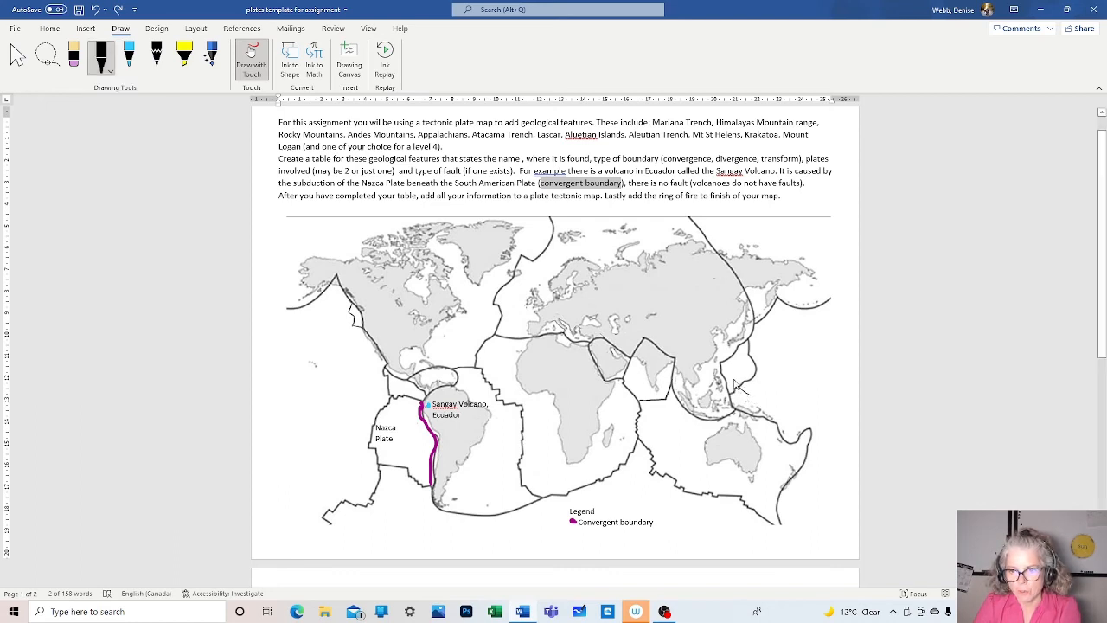
drag(732, 380, 743, 380)
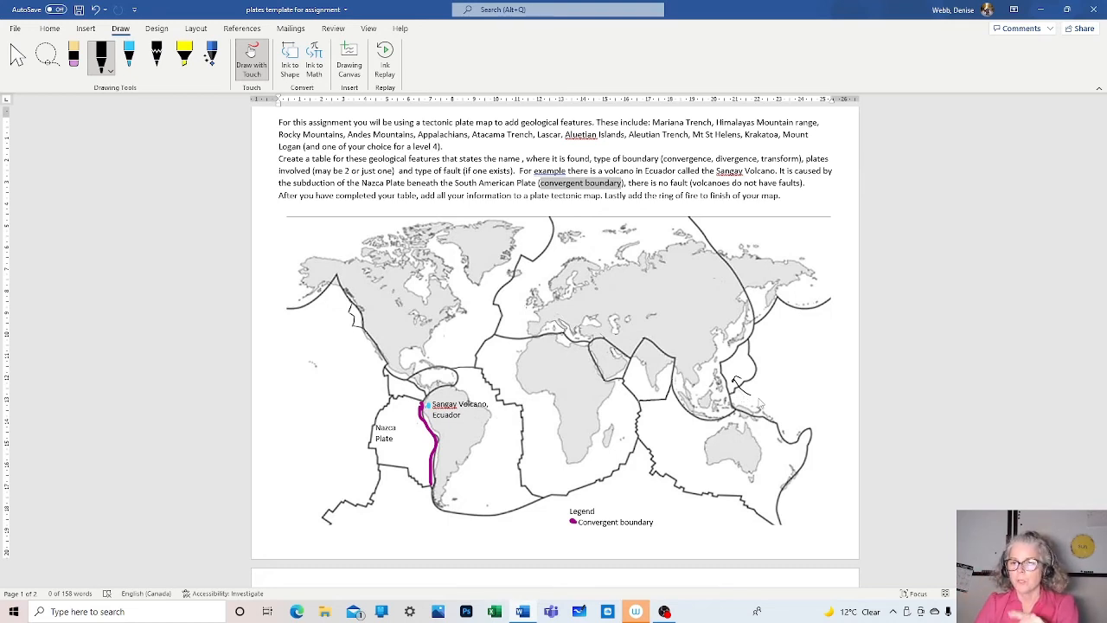
Insert a simple text box reading "plate", shrink it to fit and place it at the tail of the black arrow.
click(86, 28)
click(748, 59)
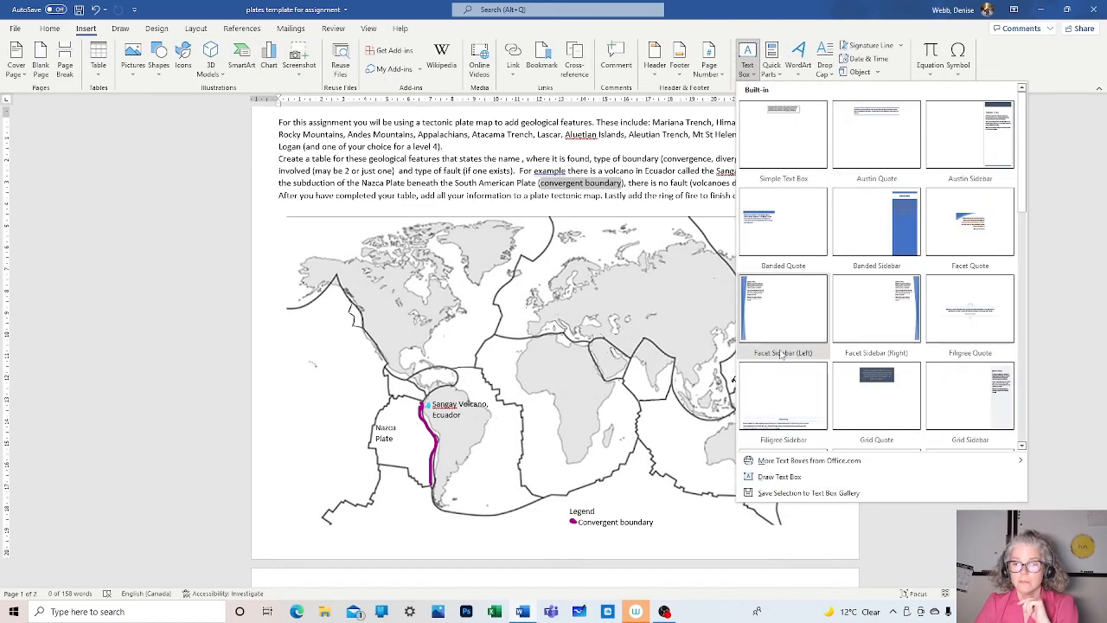
click(756, 130)
click(755, 396)
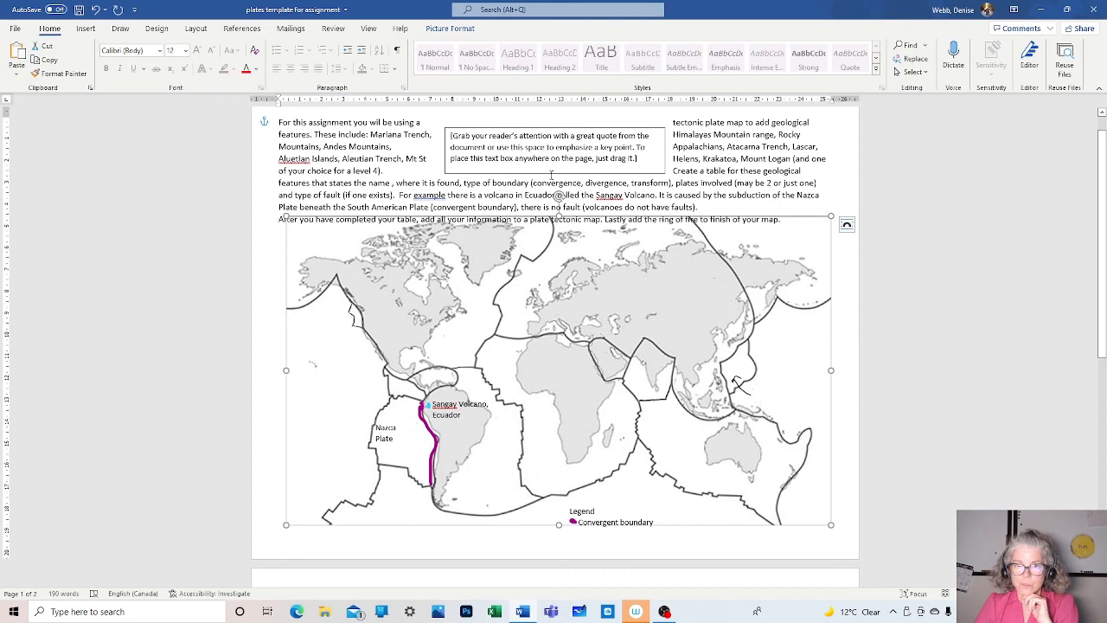
click(643, 153)
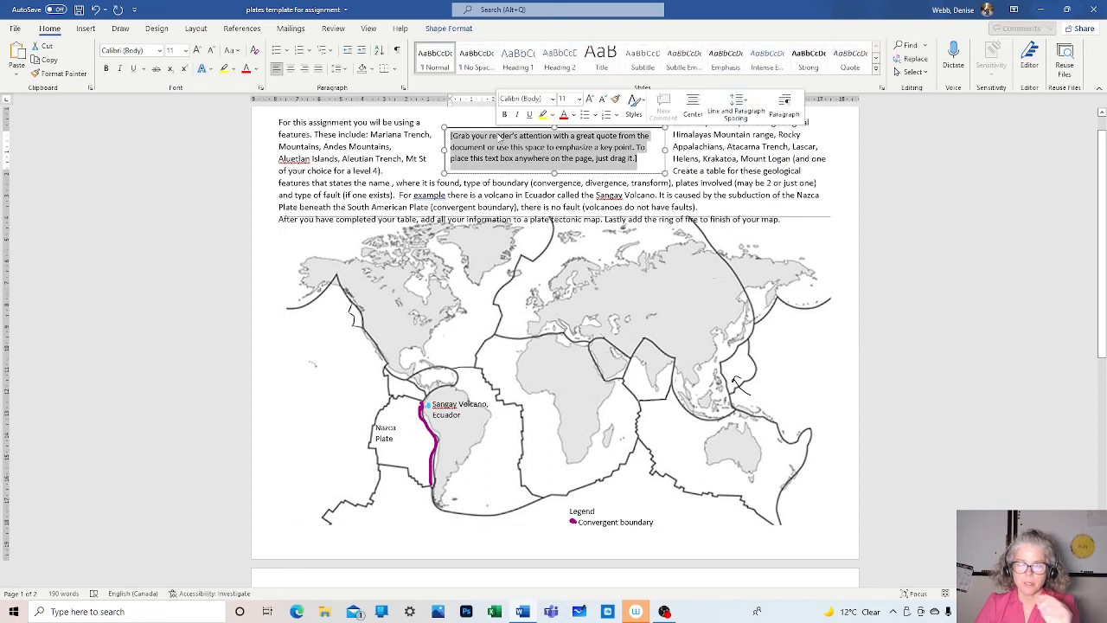
key(Delete)
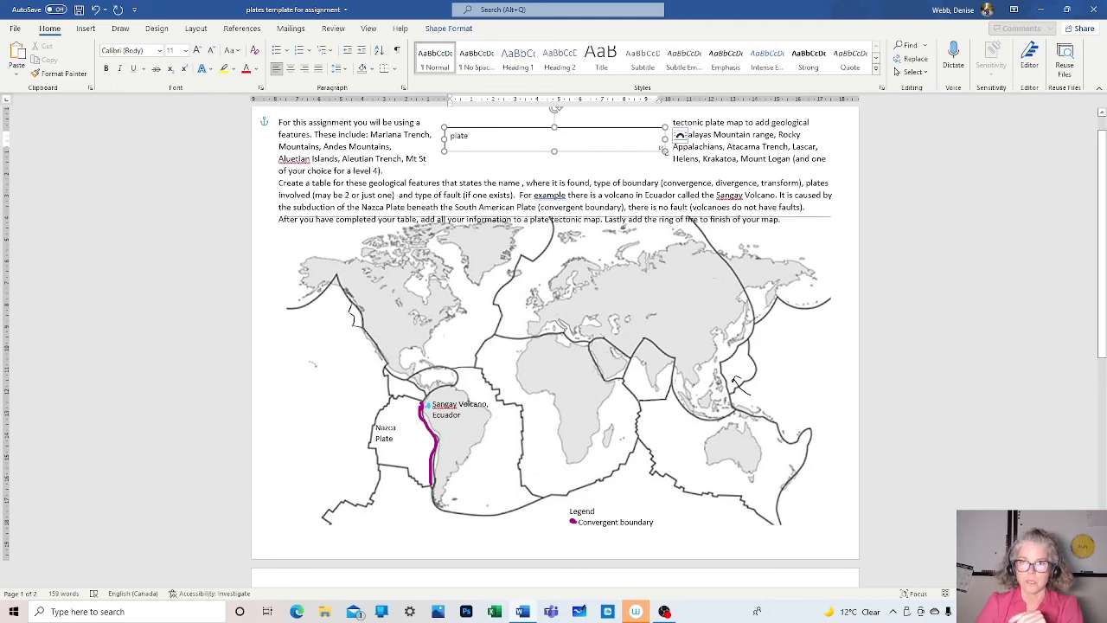
drag(664, 151, 766, 390)
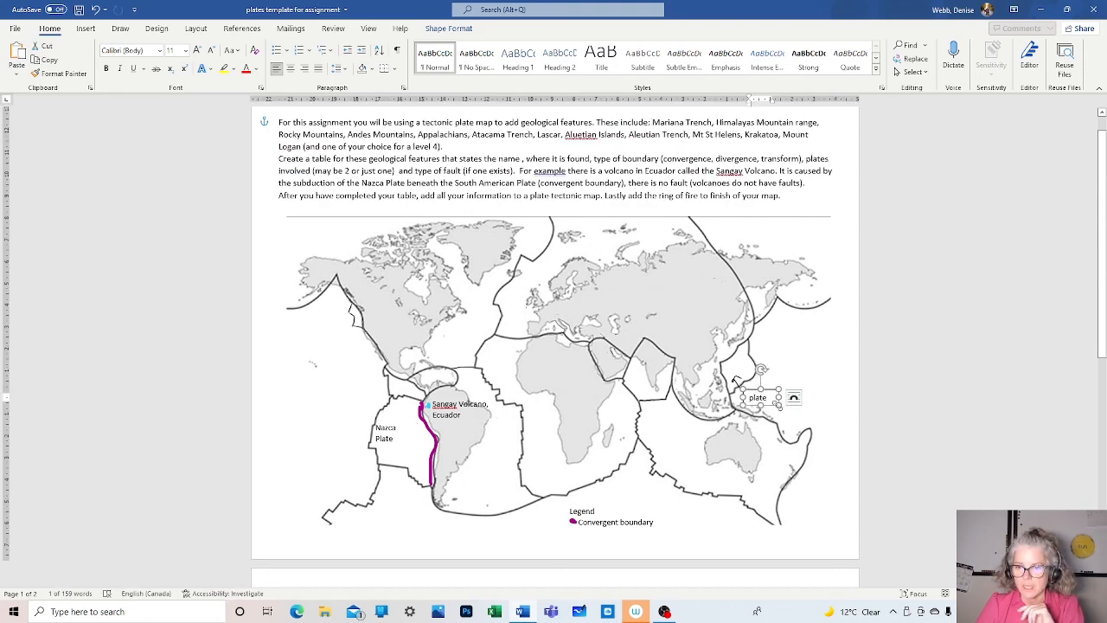
Remove the fill and outline from the "plate" text box.
right_click(771, 389)
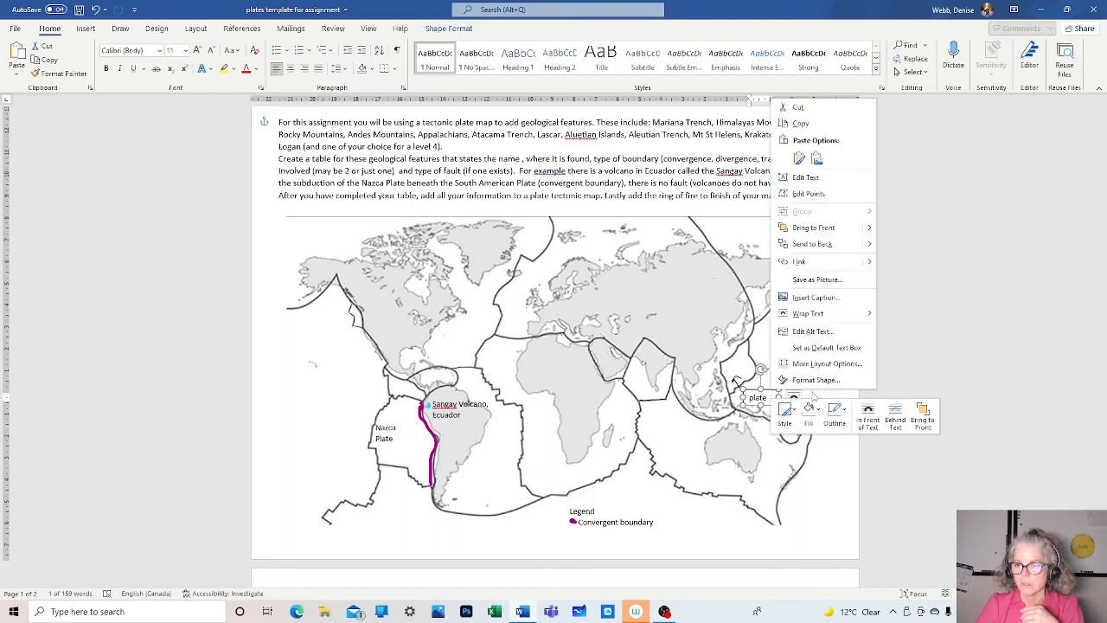
click(812, 416)
click(829, 324)
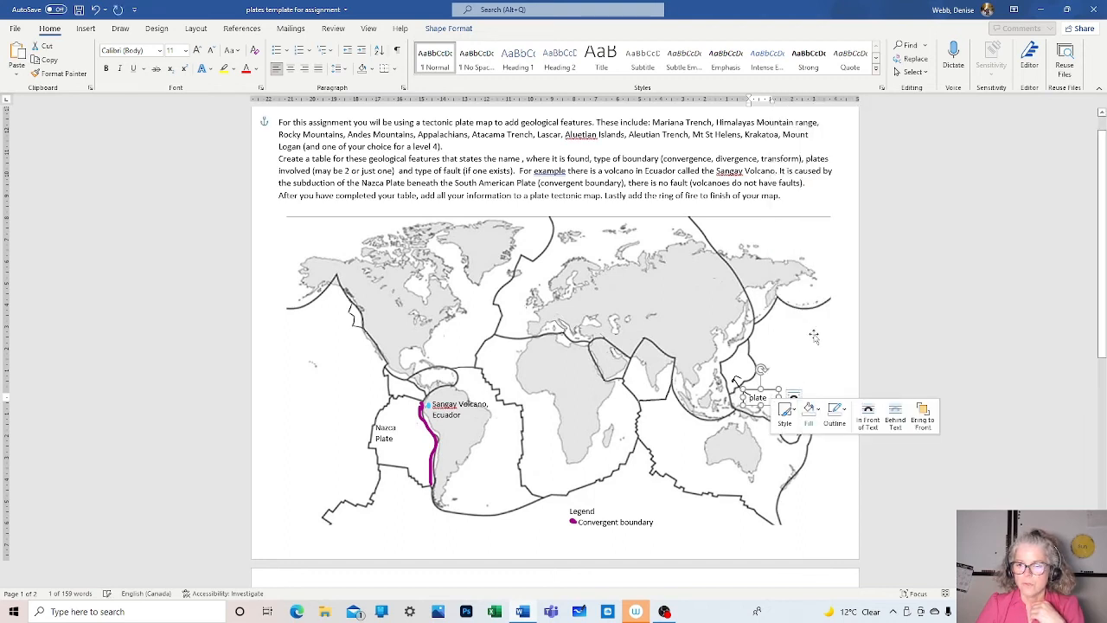
click(834, 424)
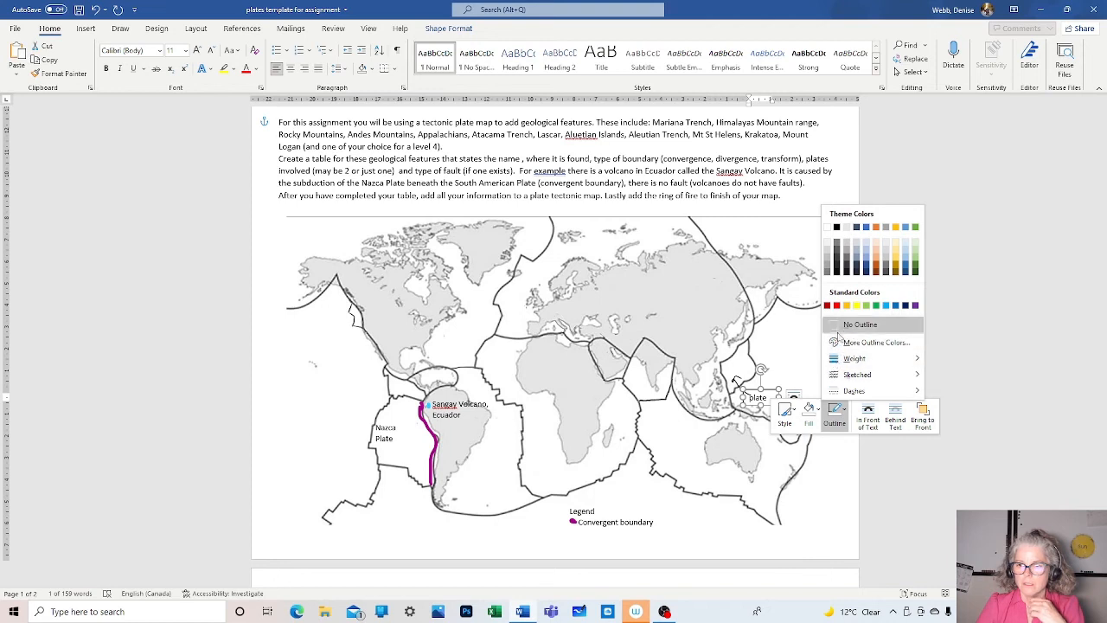
click(848, 326)
click(827, 474)
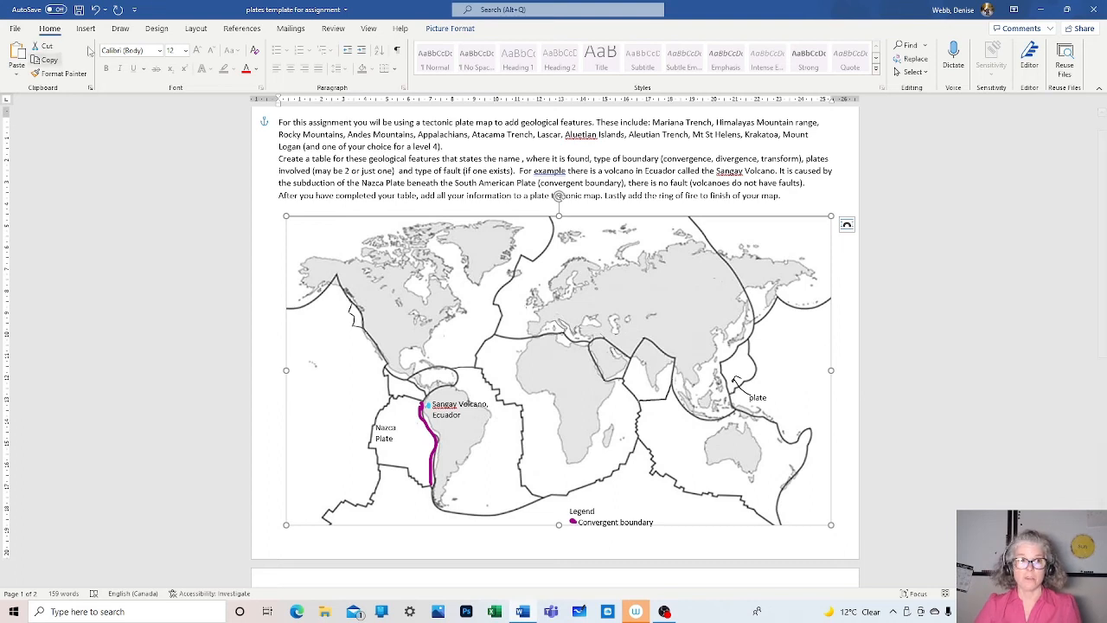
Highlight the Ring of Fire in yellow along Alaska and western North America and along the north-west Pacific boundary.
click(121, 28)
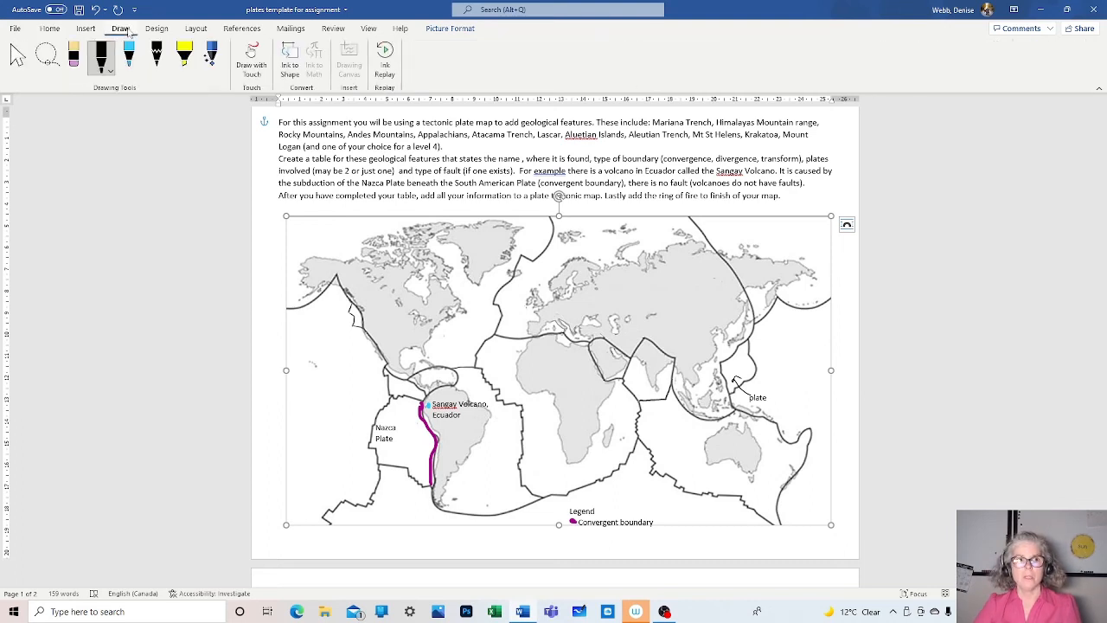
click(192, 70)
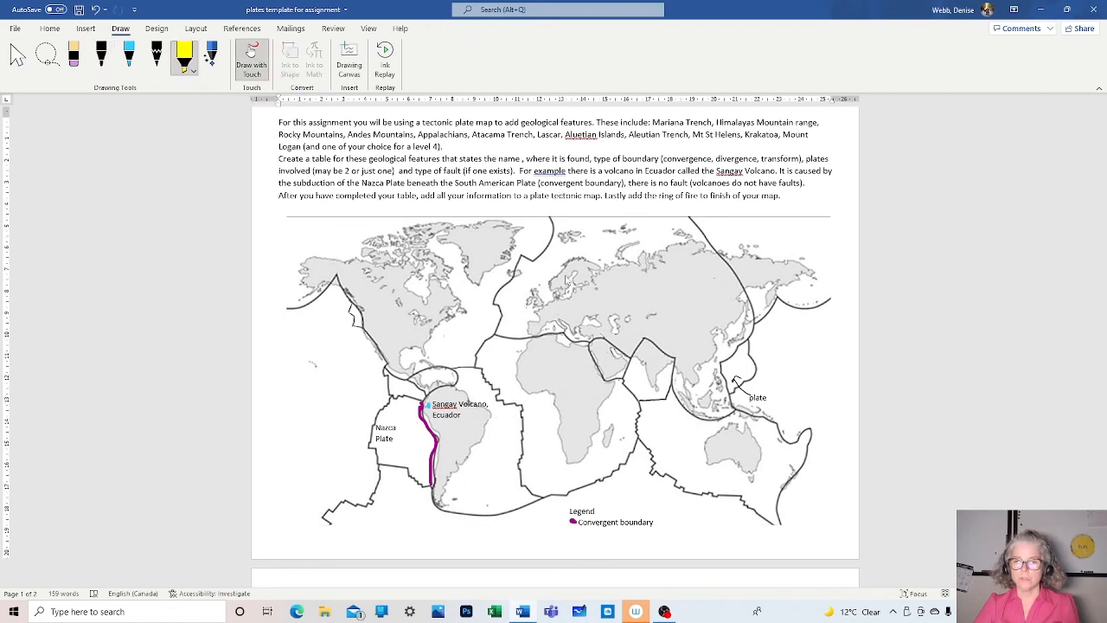
click(192, 70)
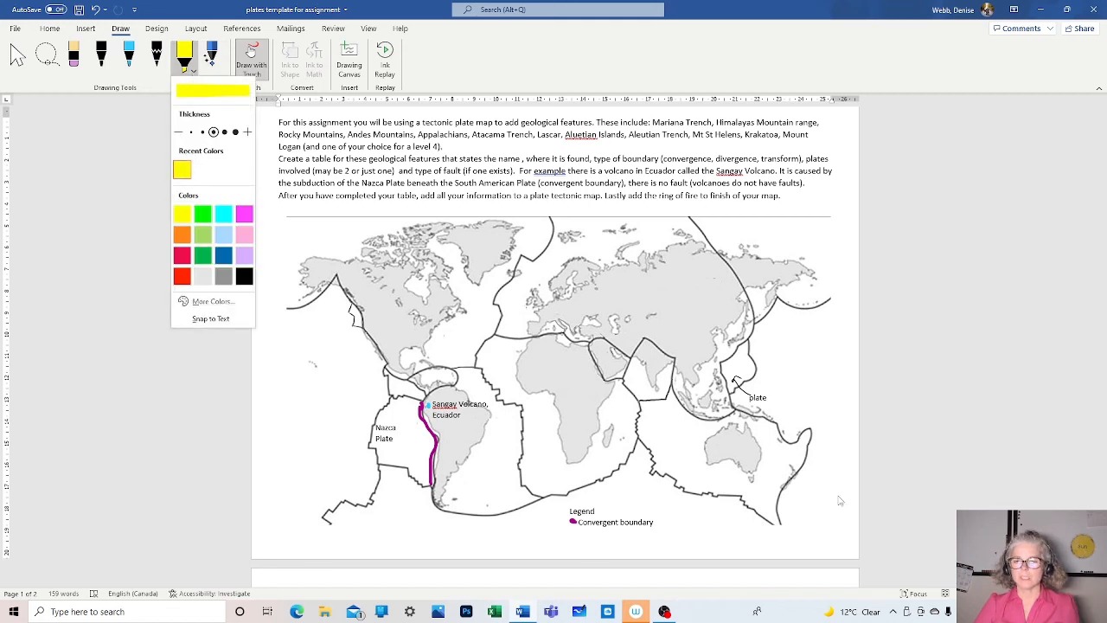
click(288, 315)
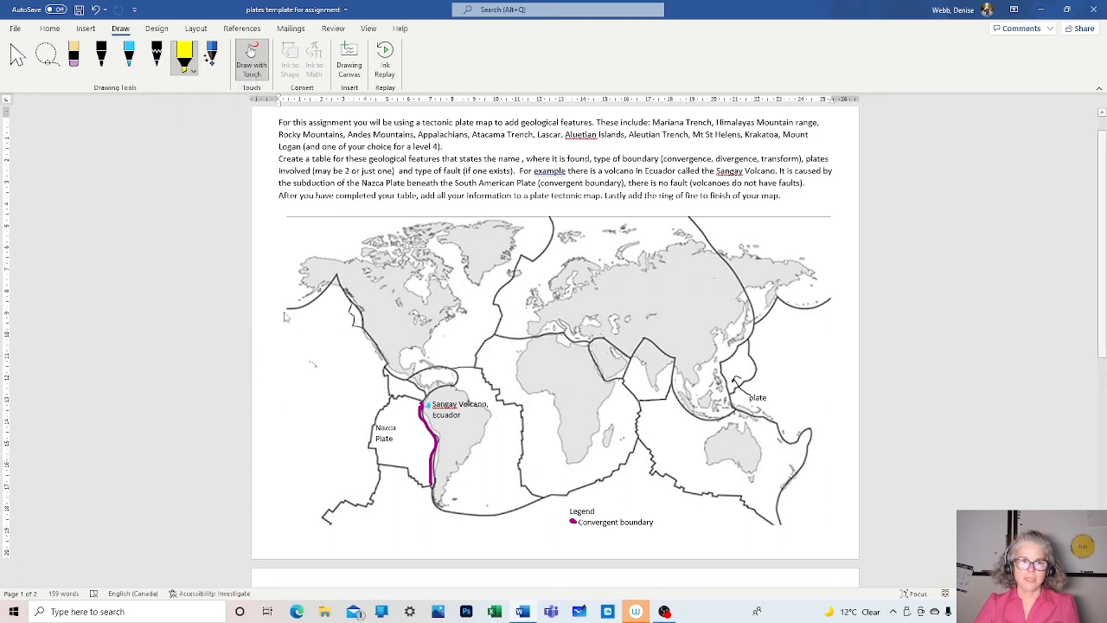
mouse_move(282, 315)
mouse_down()
mouse_move(315, 309)
mouse_move(340, 289)
mouse_move(386, 374)
mouse_up()
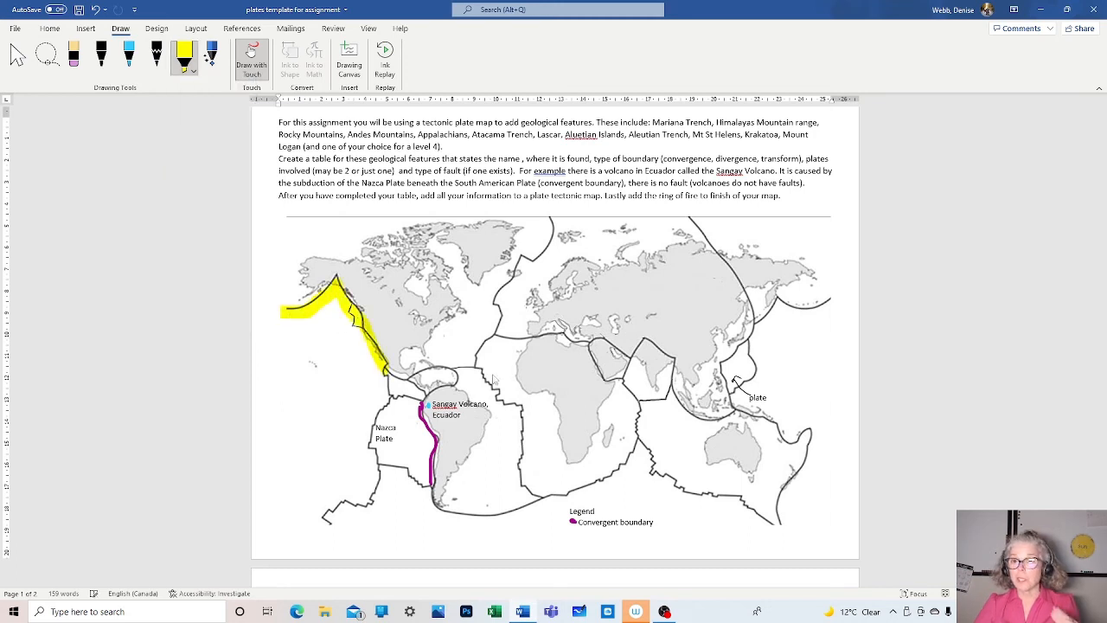
mouse_move(832, 302)
mouse_down()
mouse_move(781, 308)
mouse_move(757, 329)
mouse_up()
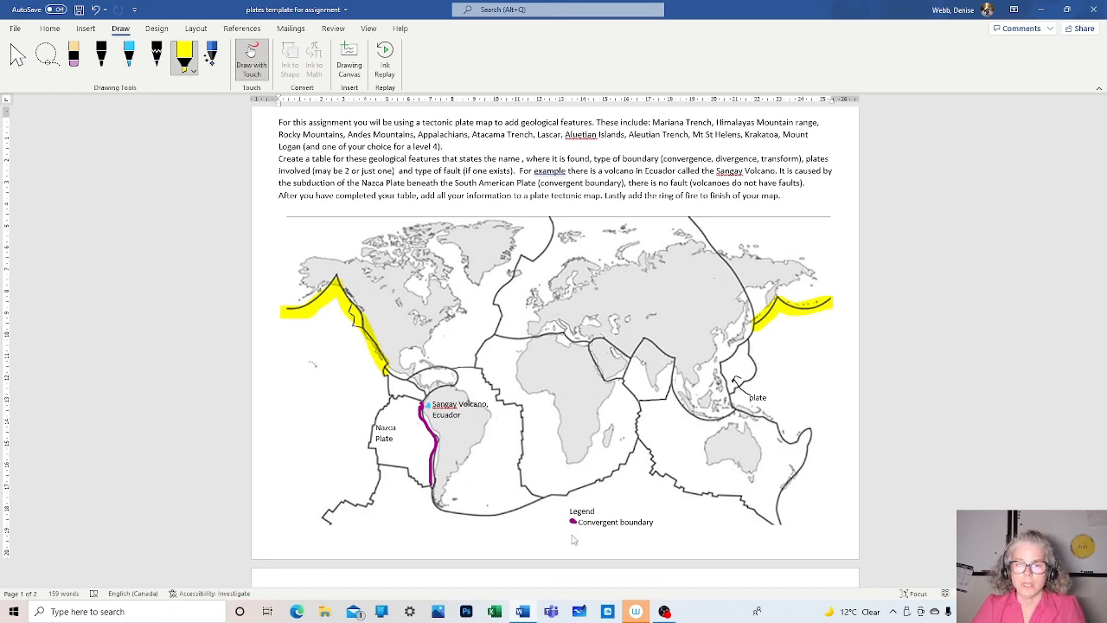
Add a yellow highlighter swatch to the legend beneath Convergent boundary and insert a simple text box for its label.
drag(573, 540, 573, 532)
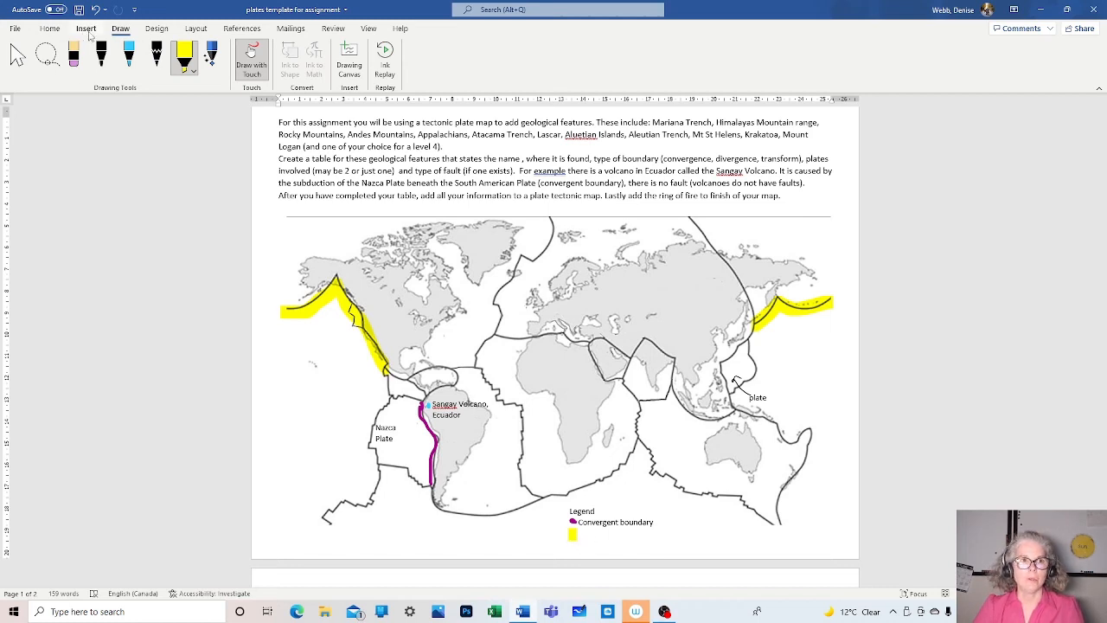
click(85, 29)
click(748, 57)
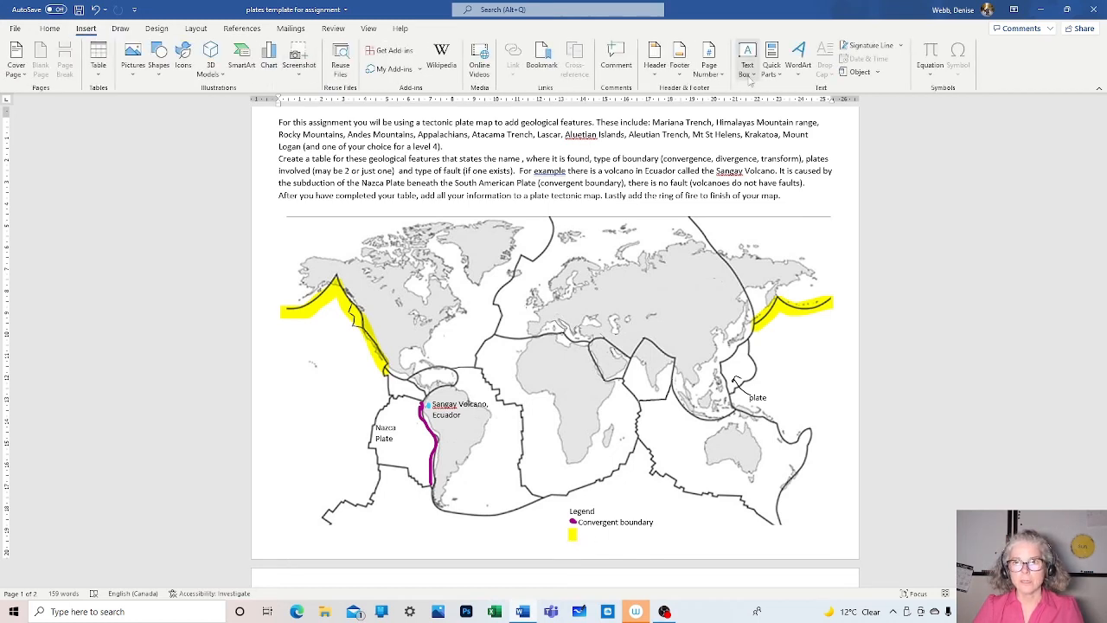
click(783, 134)
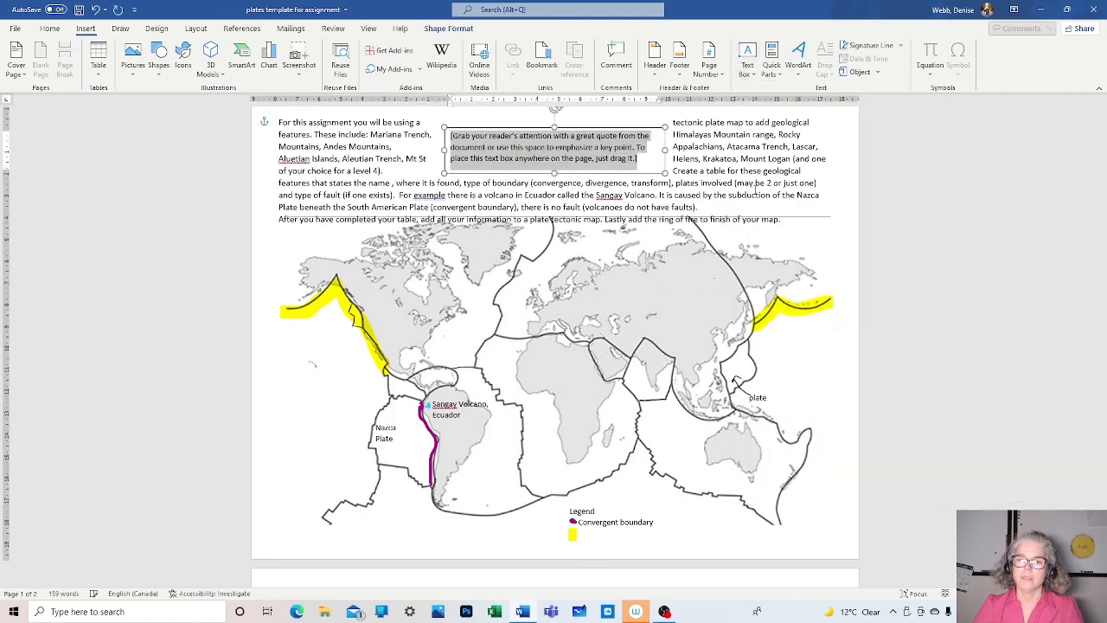
click(589, 537)
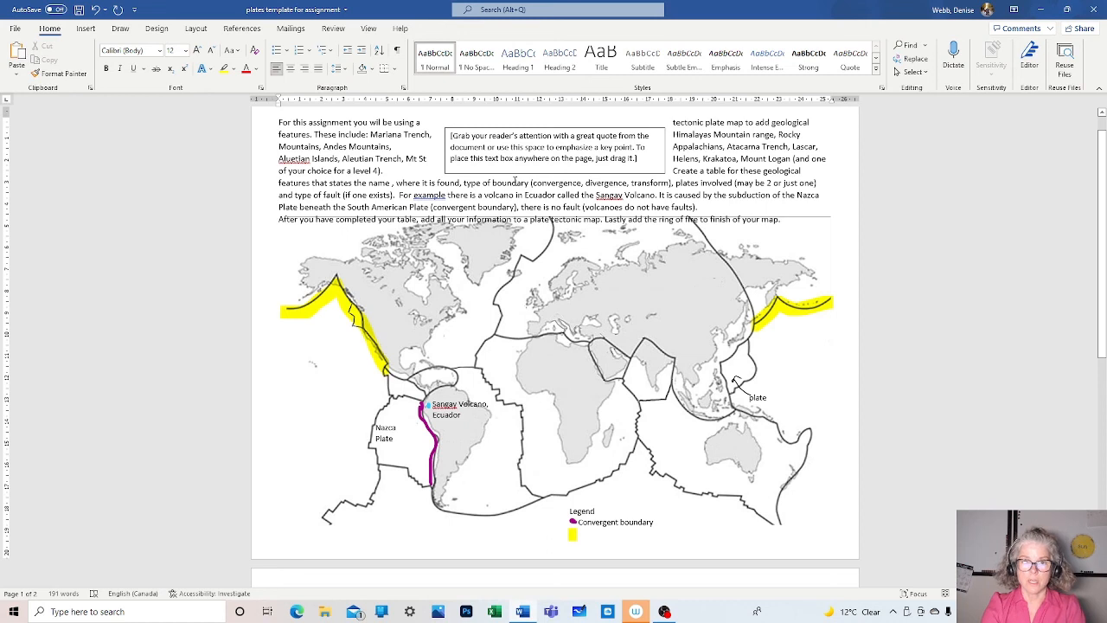
text(R)
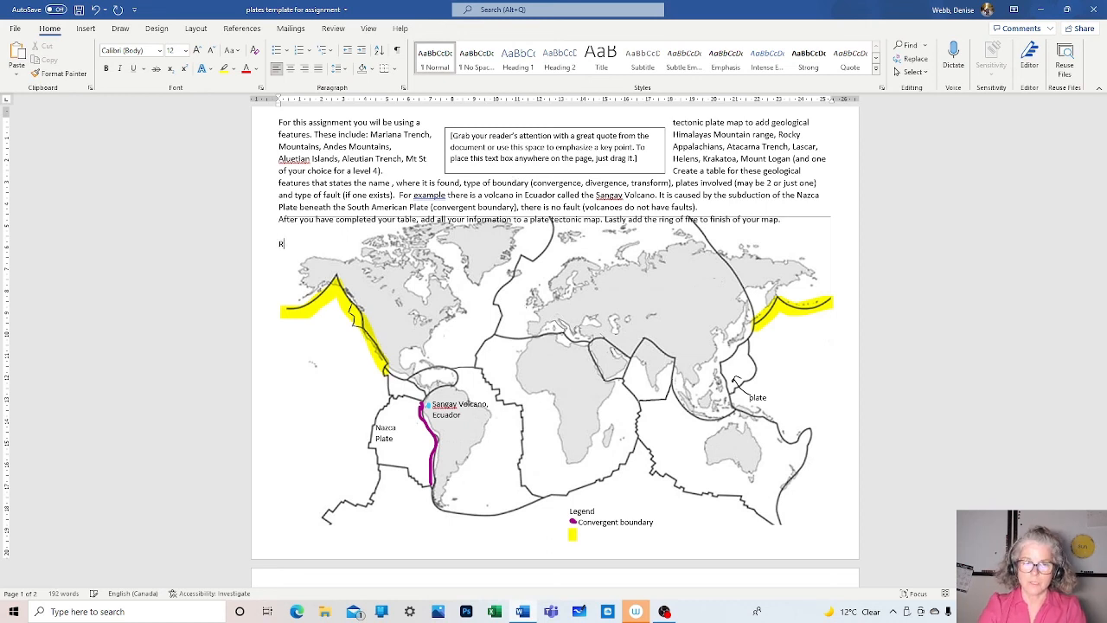
key(BackSpace)
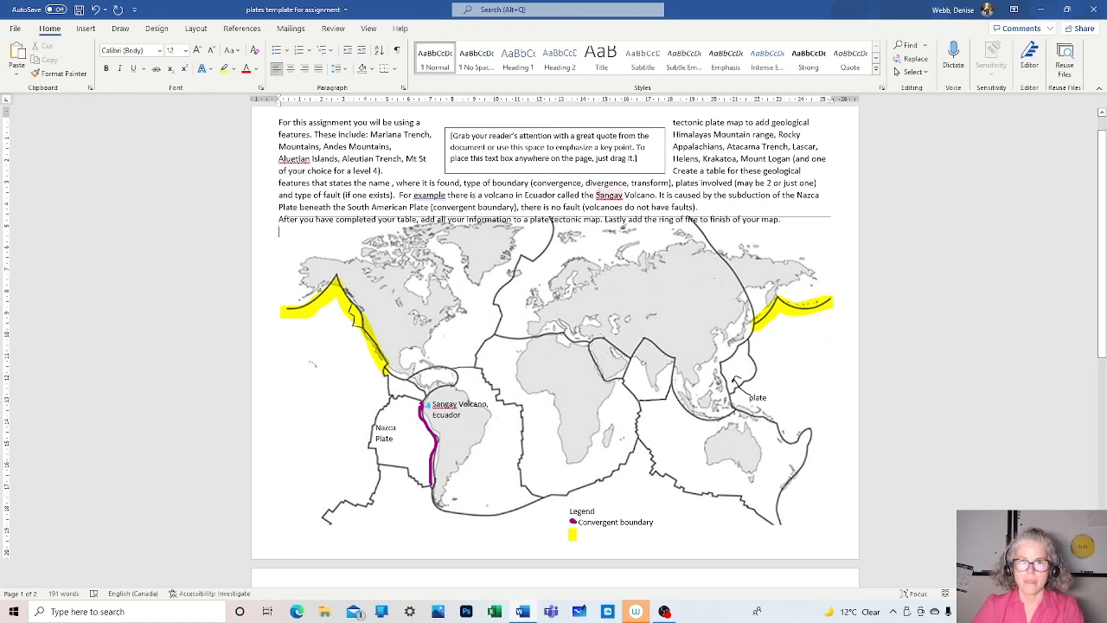
Enter "Ring of Fire" in the new text box, shrink it and place it beside the yellow legend swatch.
click(595, 163)
text(Ri)
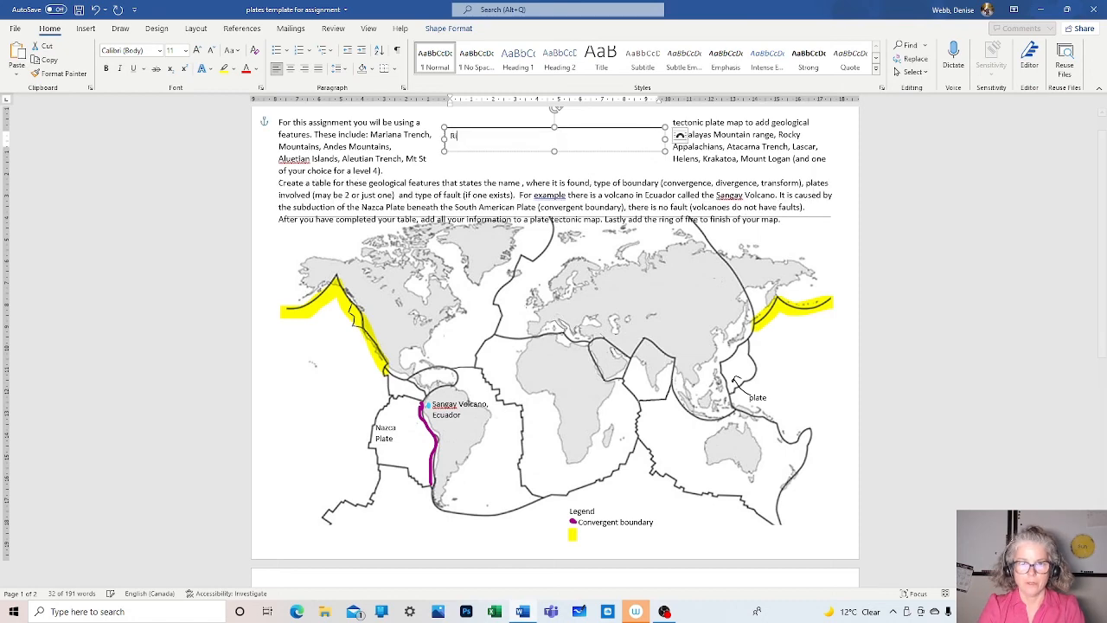
text(ng of Fire)
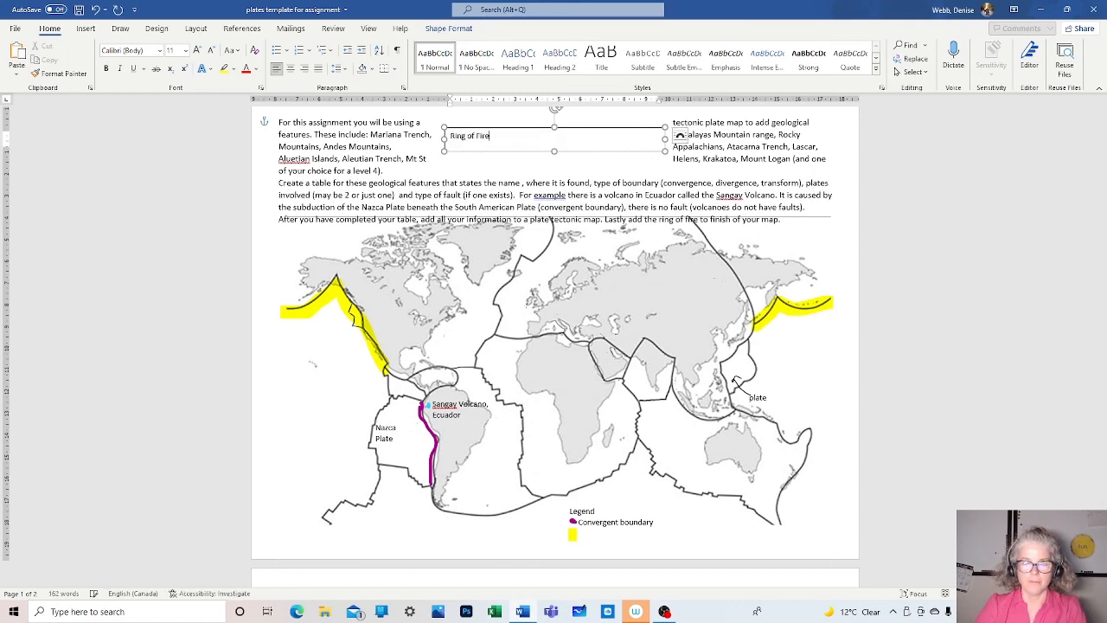
drag(664, 150, 620, 525)
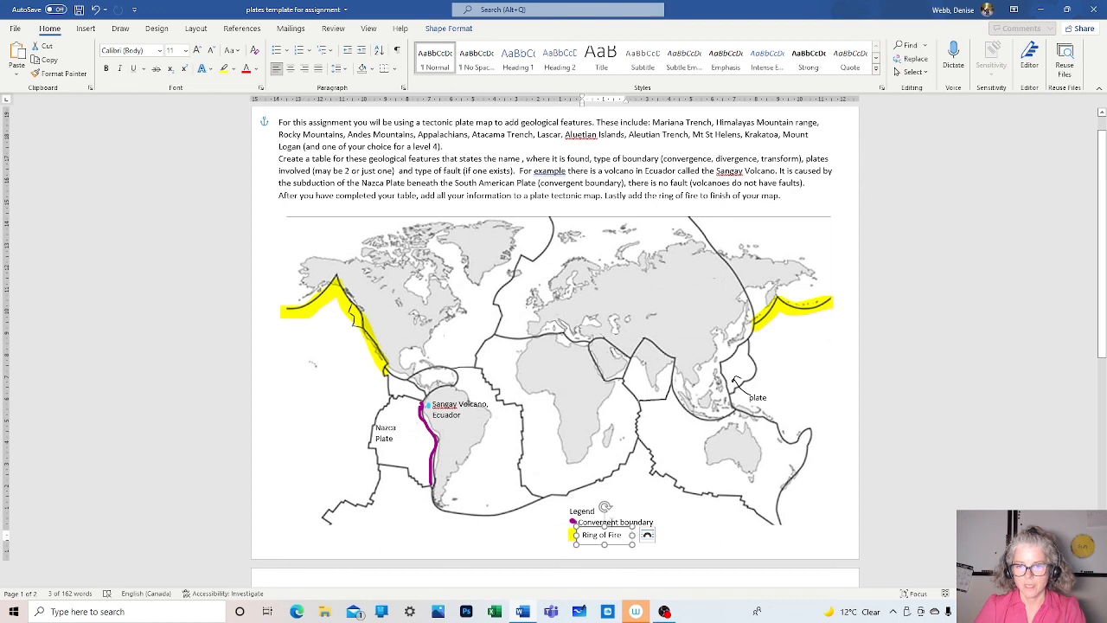
Remove the fill and outline from the Ring of Fire legend text box.
right_click(620, 532)
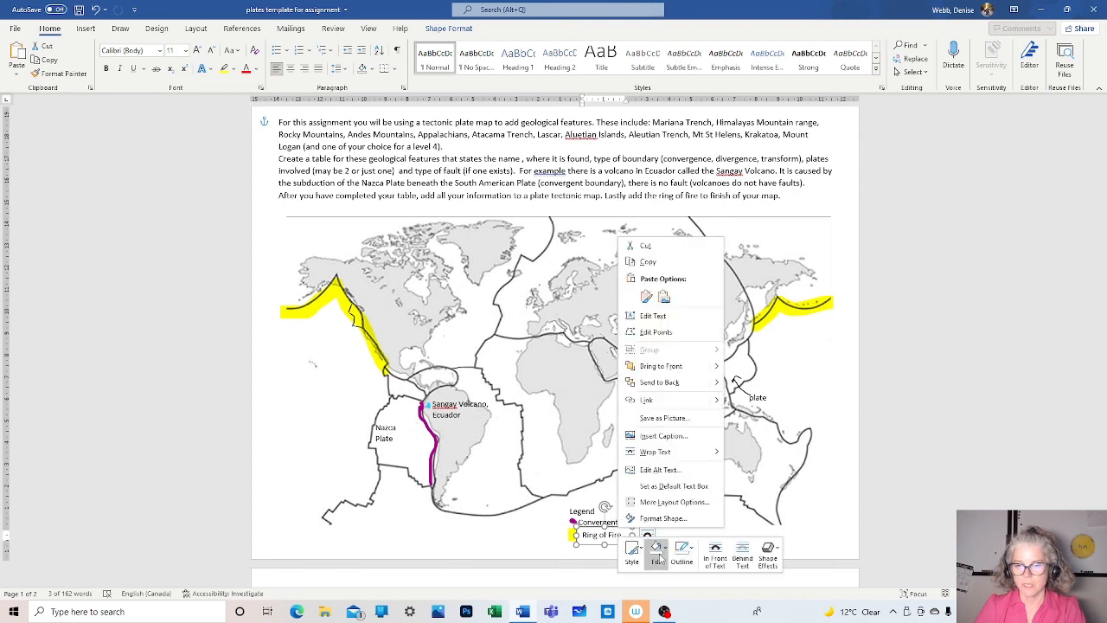
click(657, 551)
click(684, 555)
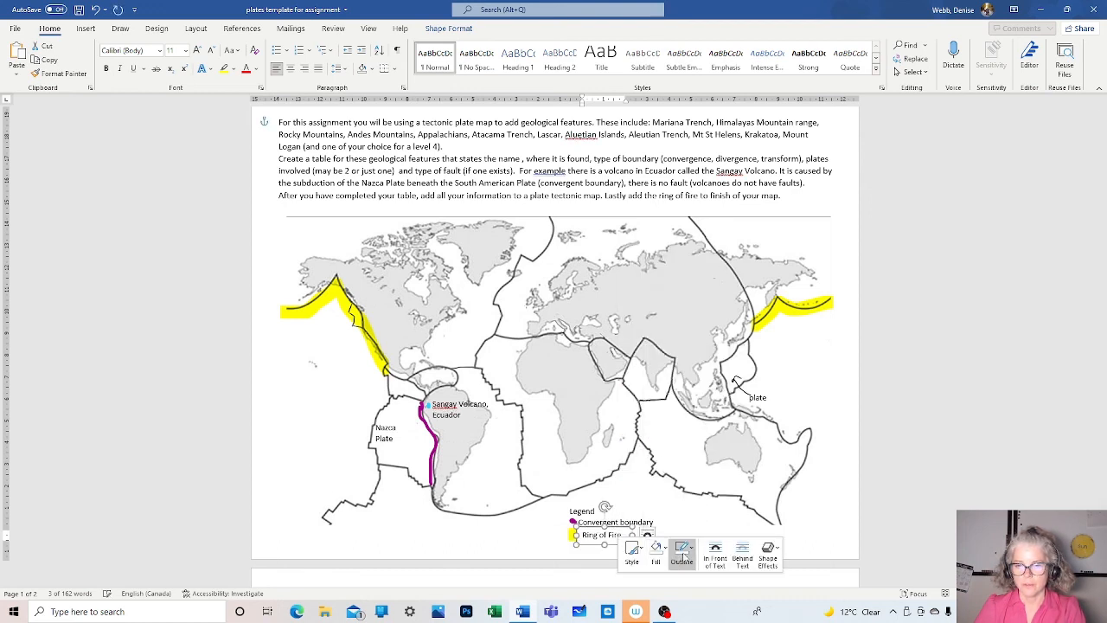
click(683, 554)
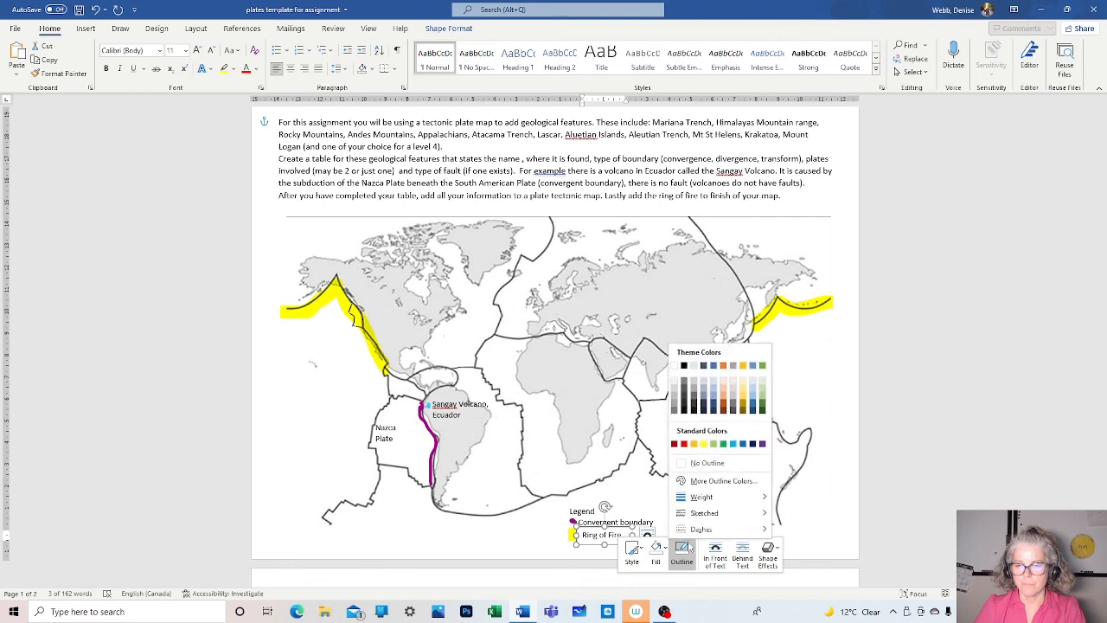
click(698, 462)
click(669, 519)
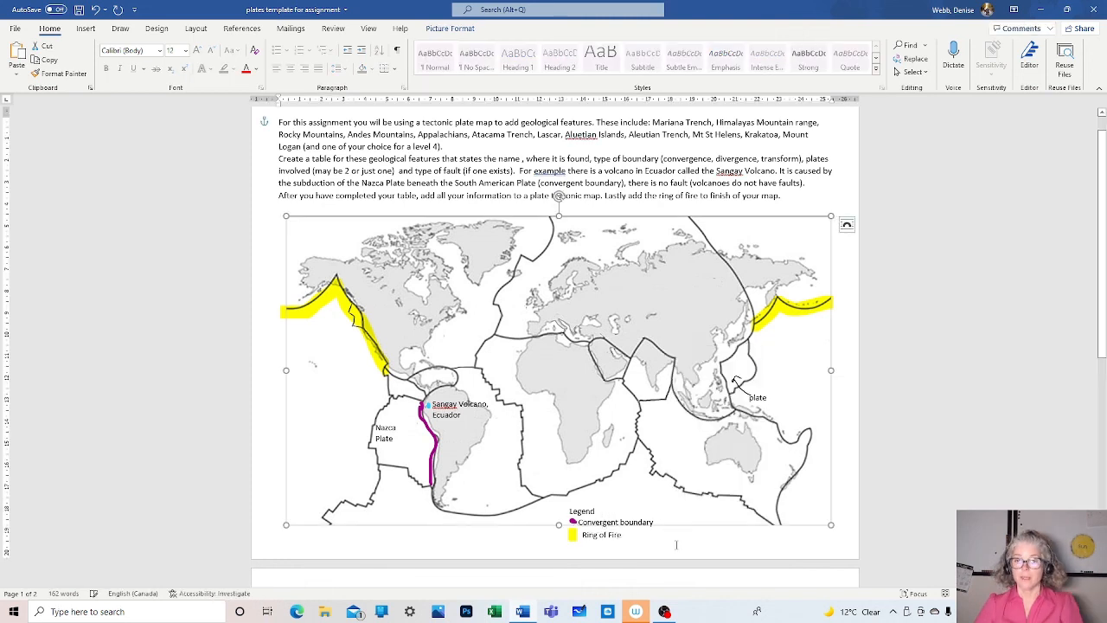
click(678, 544)
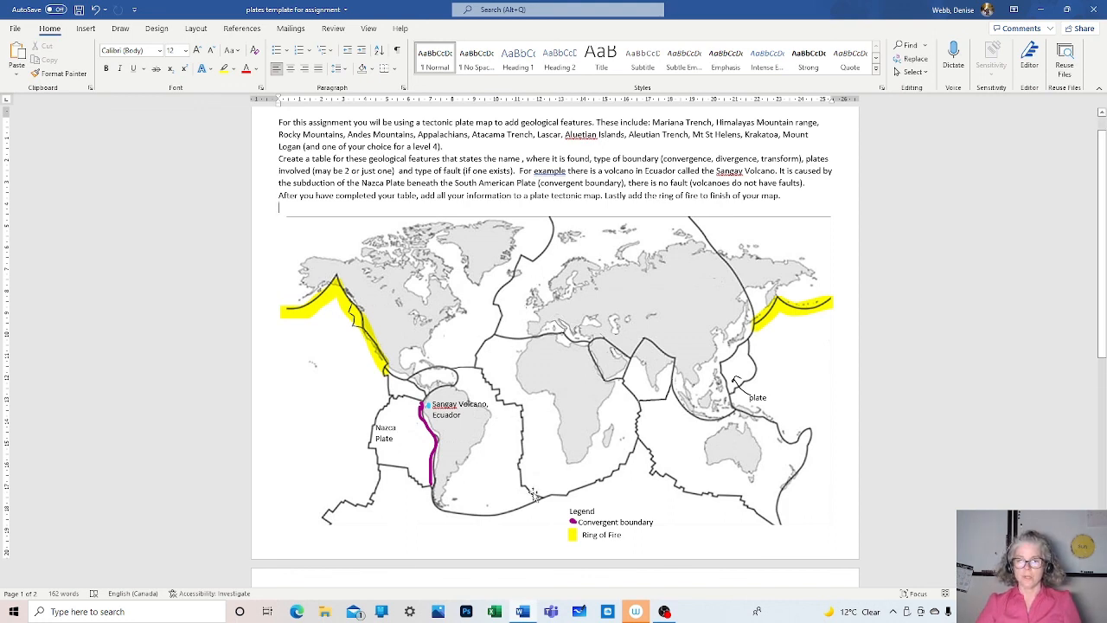
mouse_move(664, 616)
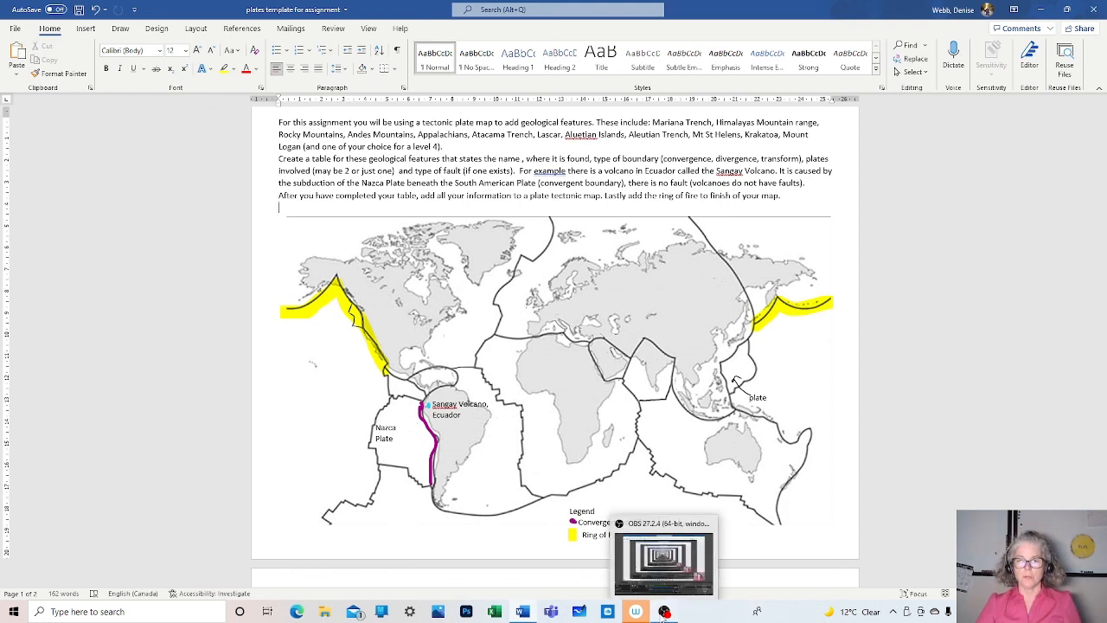